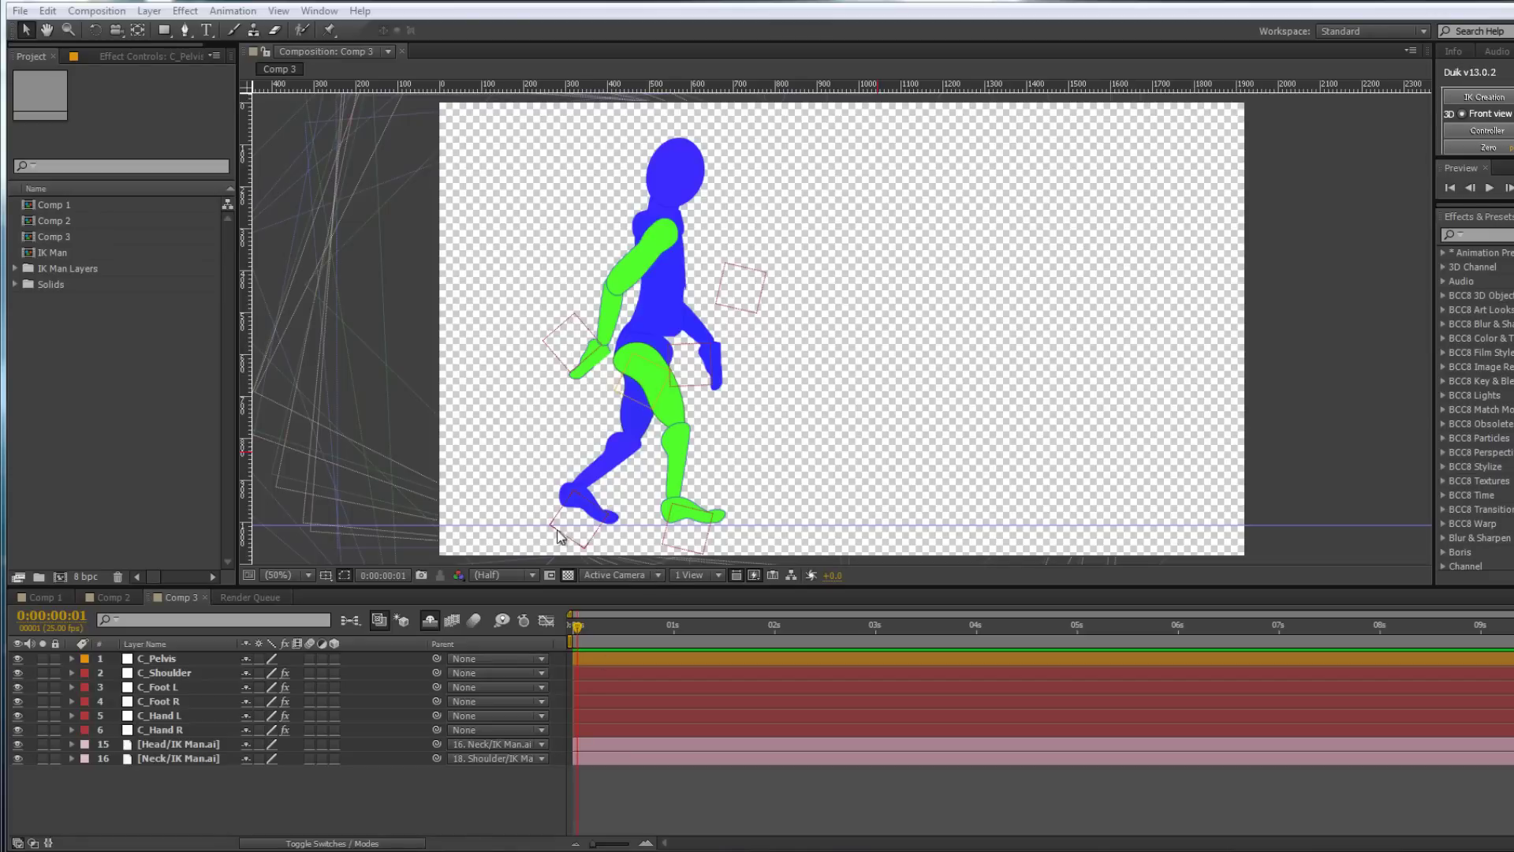
Give the C_Hand L and C_Foot L controller layers the Cyan label.
{"action": "left_click", "coordinate": [164, 716]}
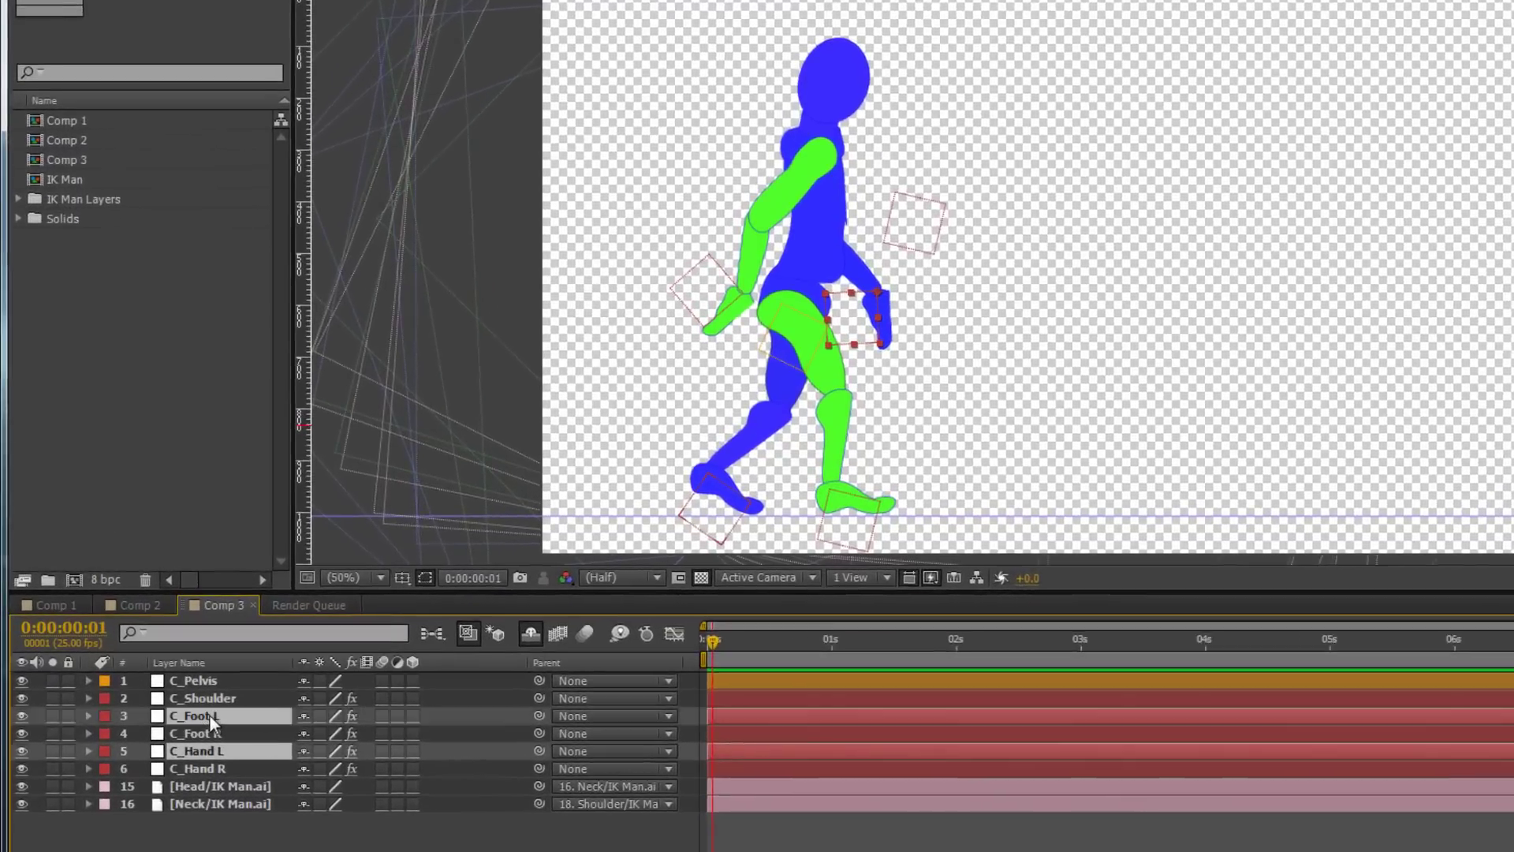
{"action": "left_click", "coordinate": [170, 687], "text": "ctrl"}
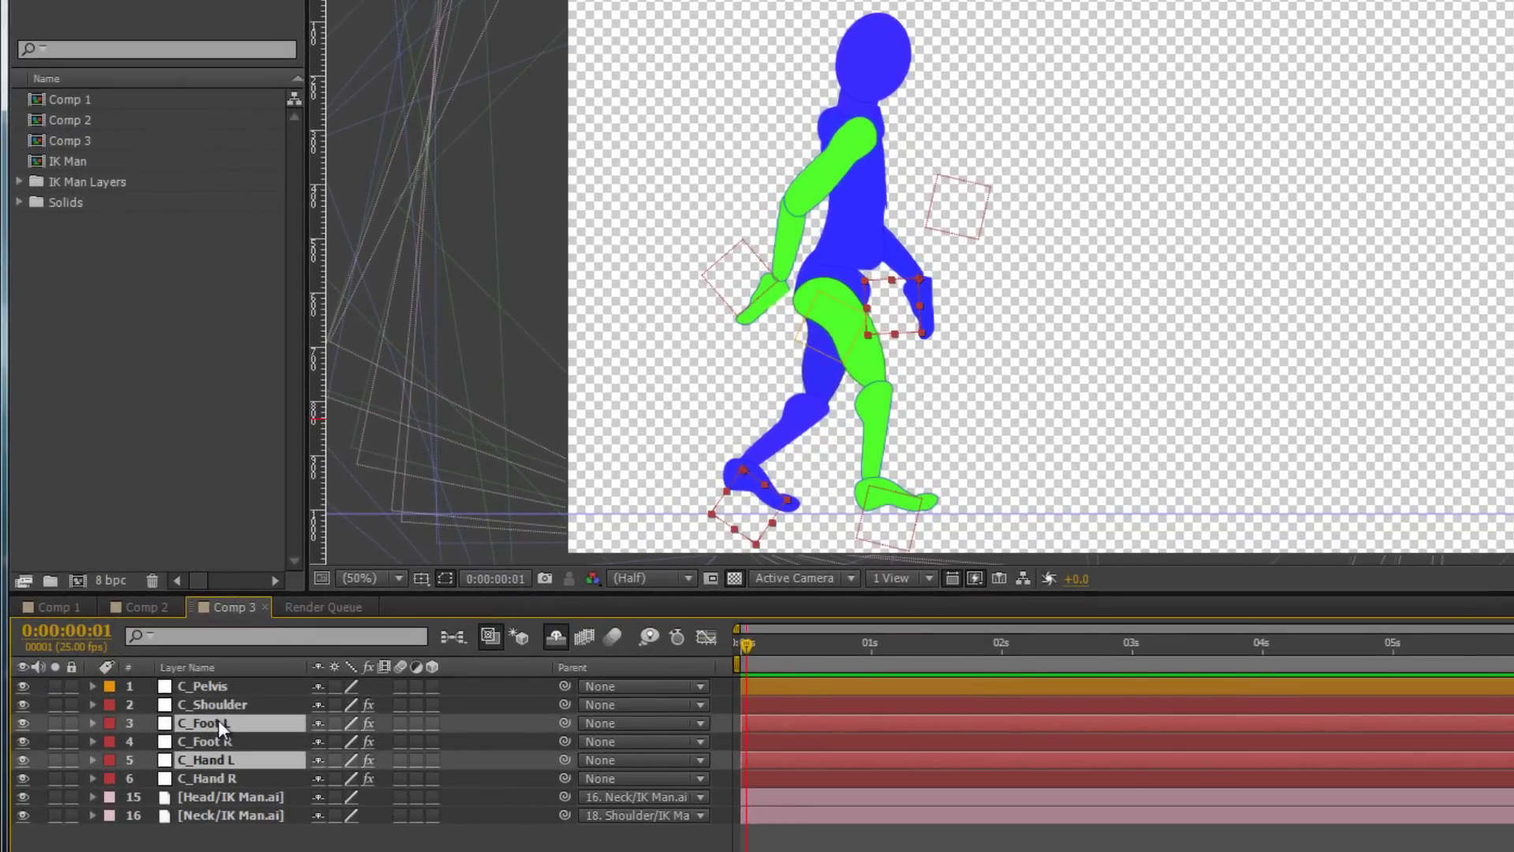
{"action": "left_click", "coordinate": [109, 722]}
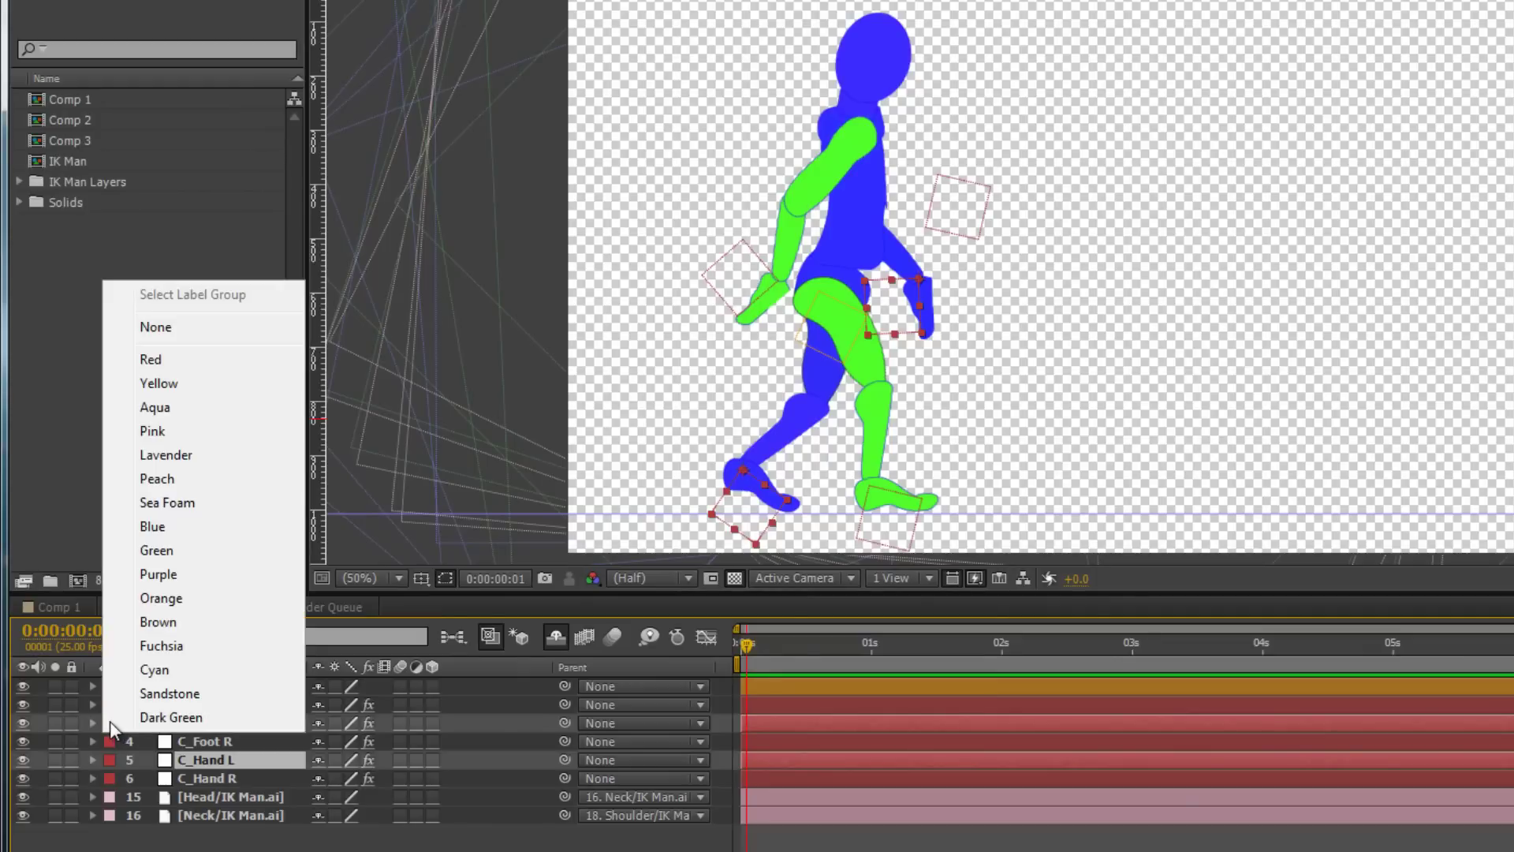
{"action": "left_click", "coordinate": [164, 676]}
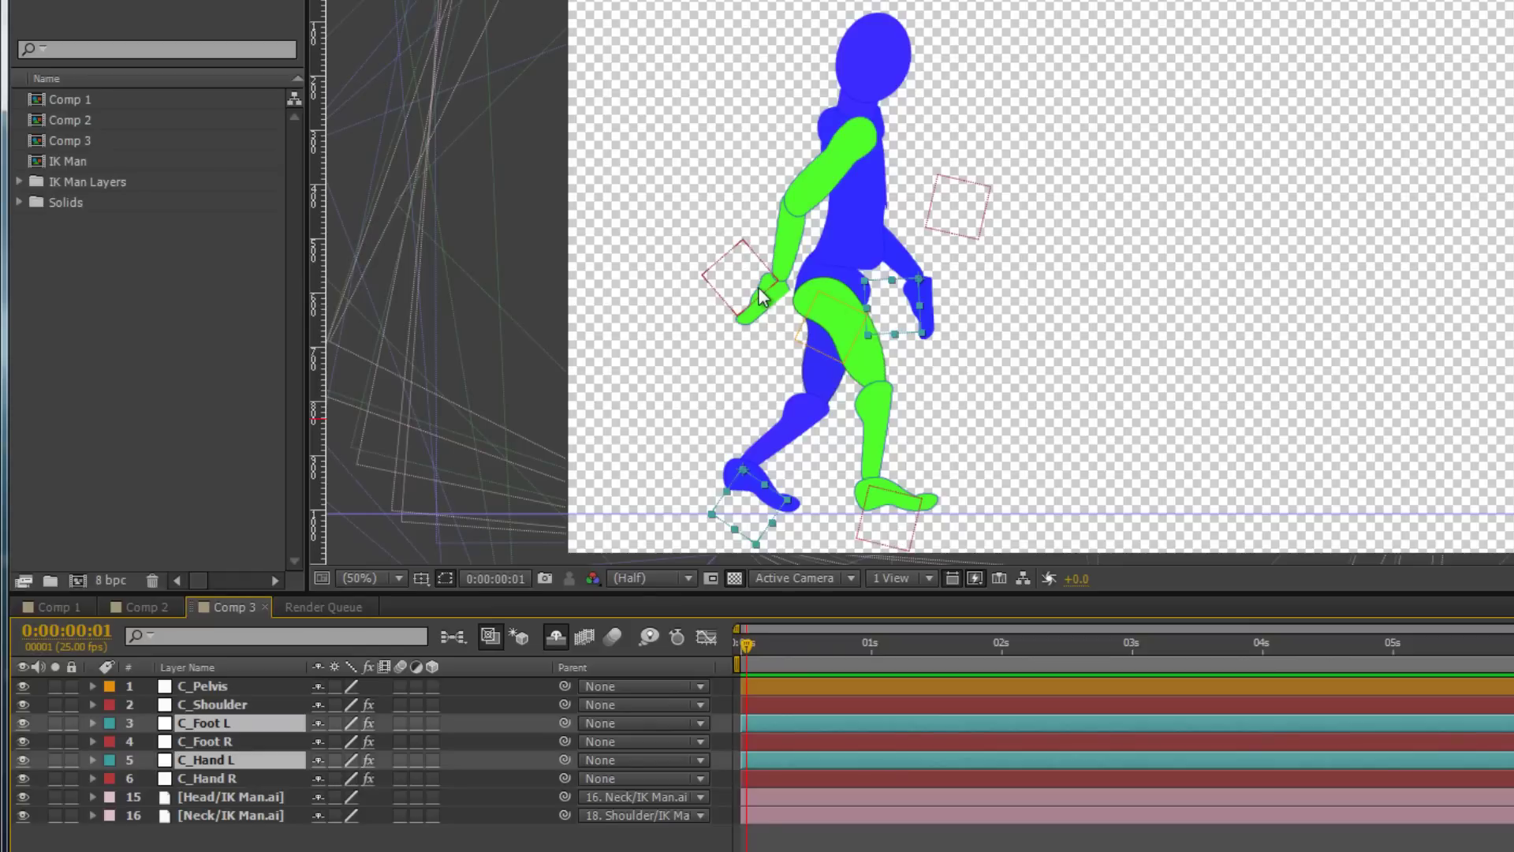
Give the C_Foot R and C_Hand R controller layers the Green label.
{"action": "left_click", "coordinate": [233, 743]}
{"action": "left_click", "coordinate": [230, 781], "text": "ctrl"}
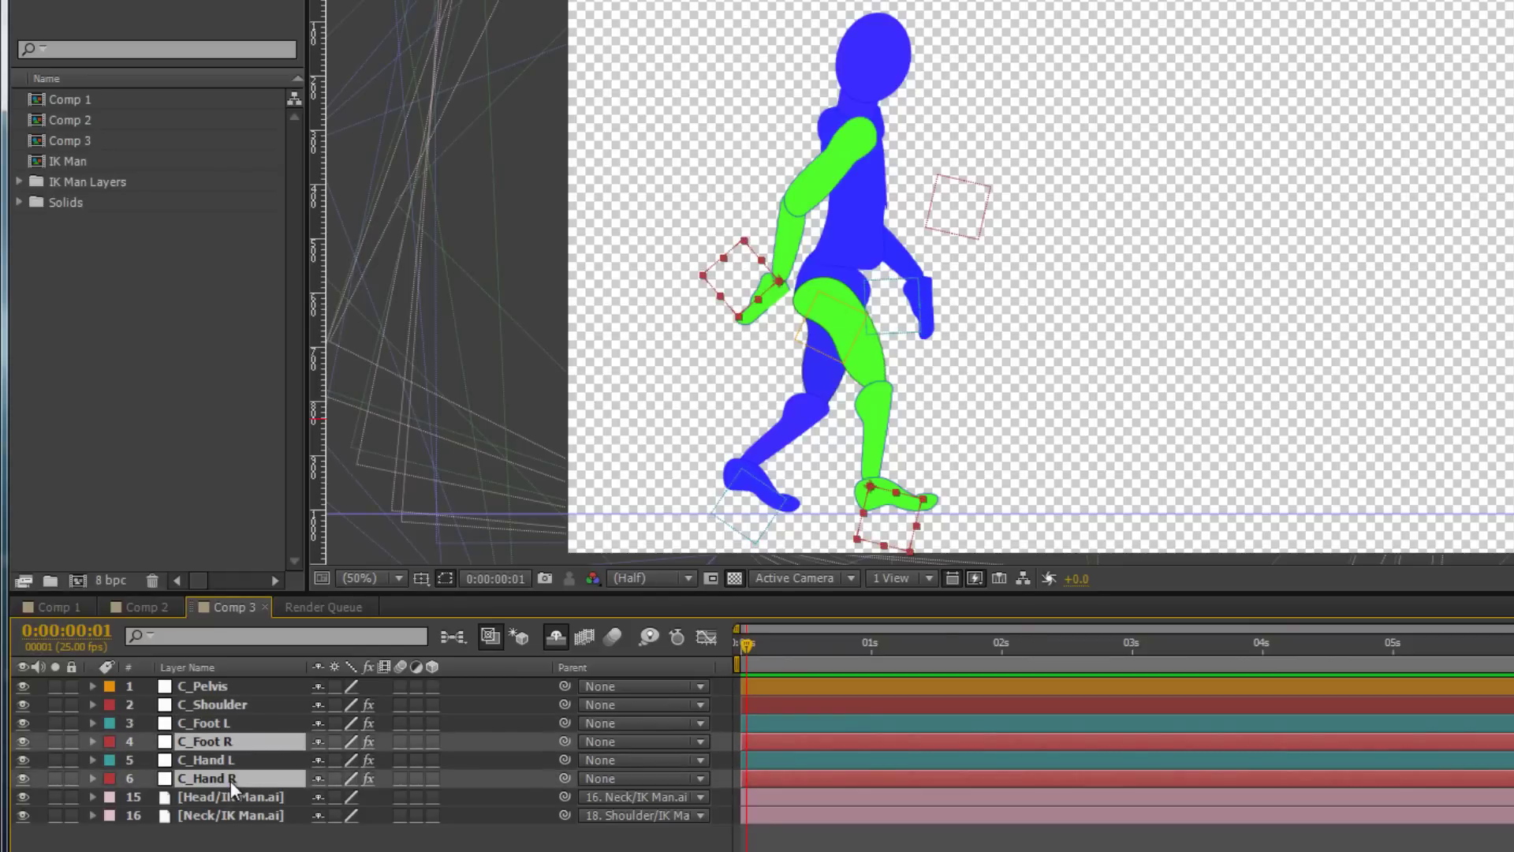
{"action": "left_click", "coordinate": [113, 778]}
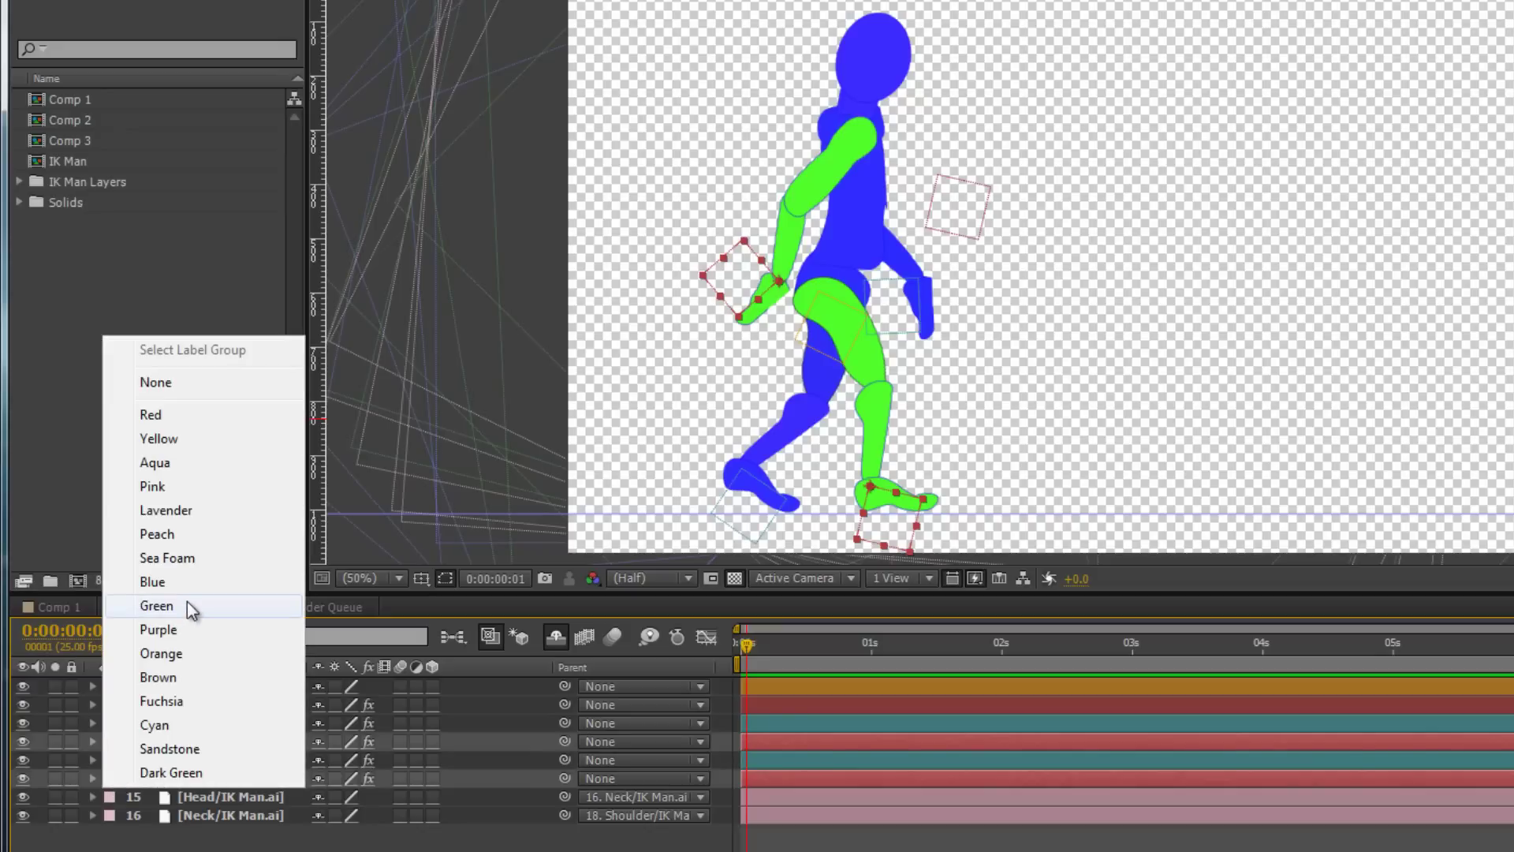
{"action": "left_click", "coordinate": [187, 602]}
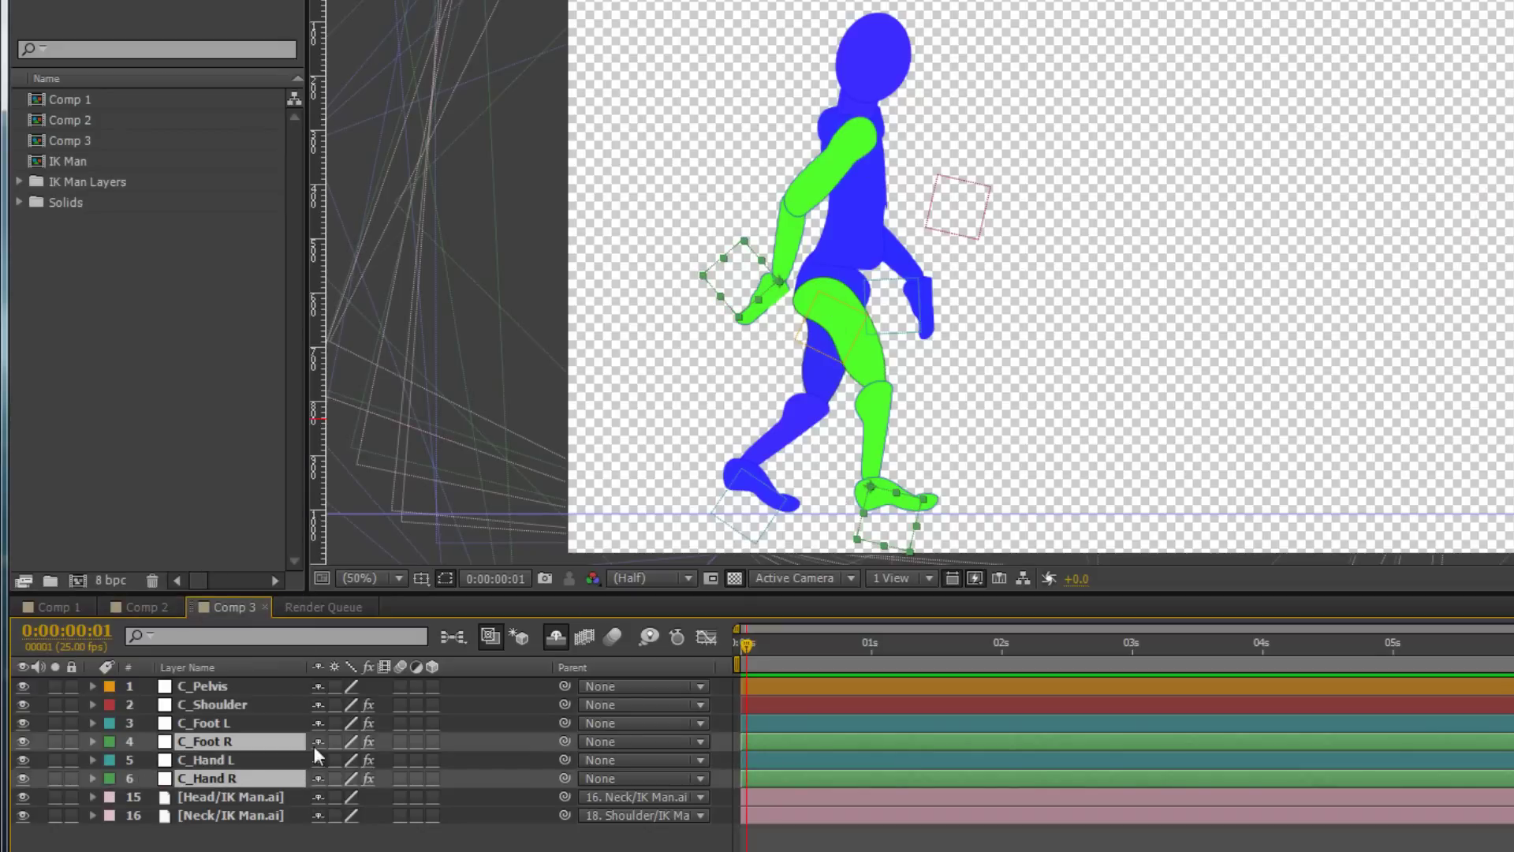
{"action": "left_click", "coordinate": [280, 841]}
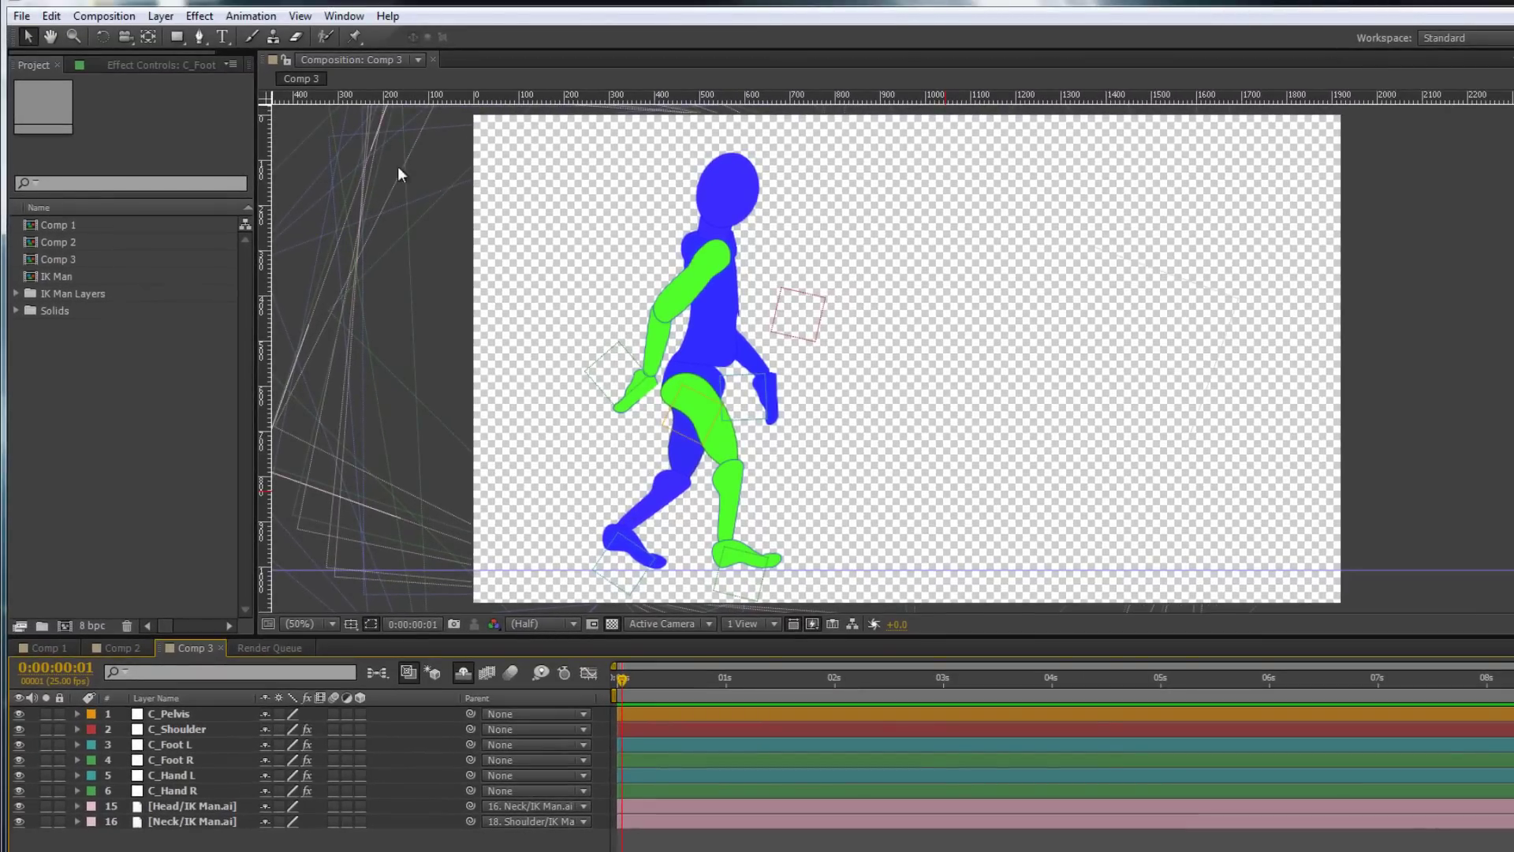
Create a null object layer, Null 16, and move it just below the character's feet.
{"action": "left_click", "coordinate": [161, 16]}
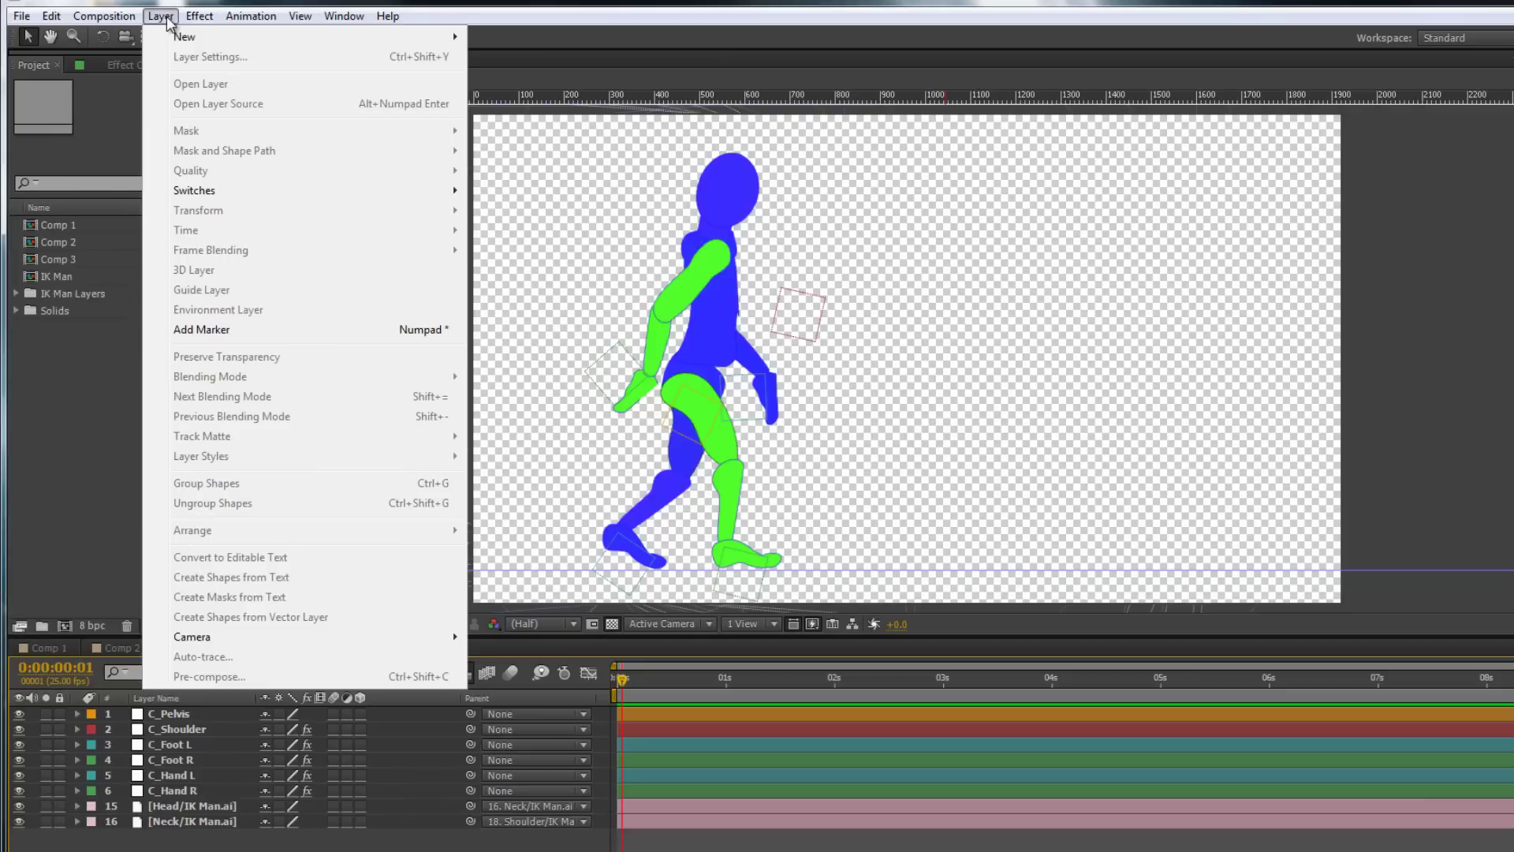
{"action": "mouse_move", "coordinate": [183, 37]}
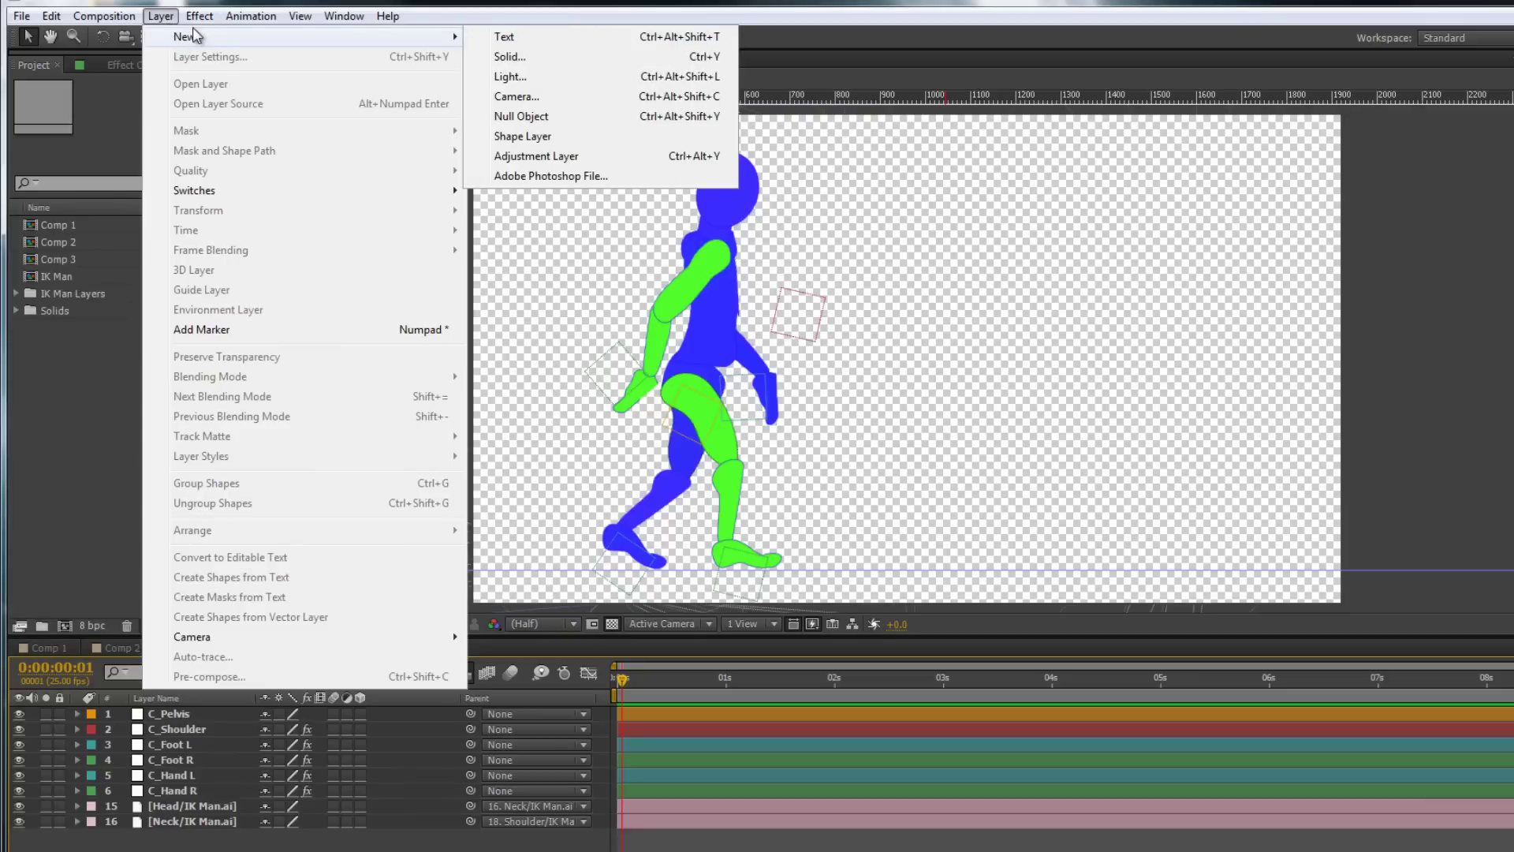
{"action": "left_click", "coordinate": [536, 117]}
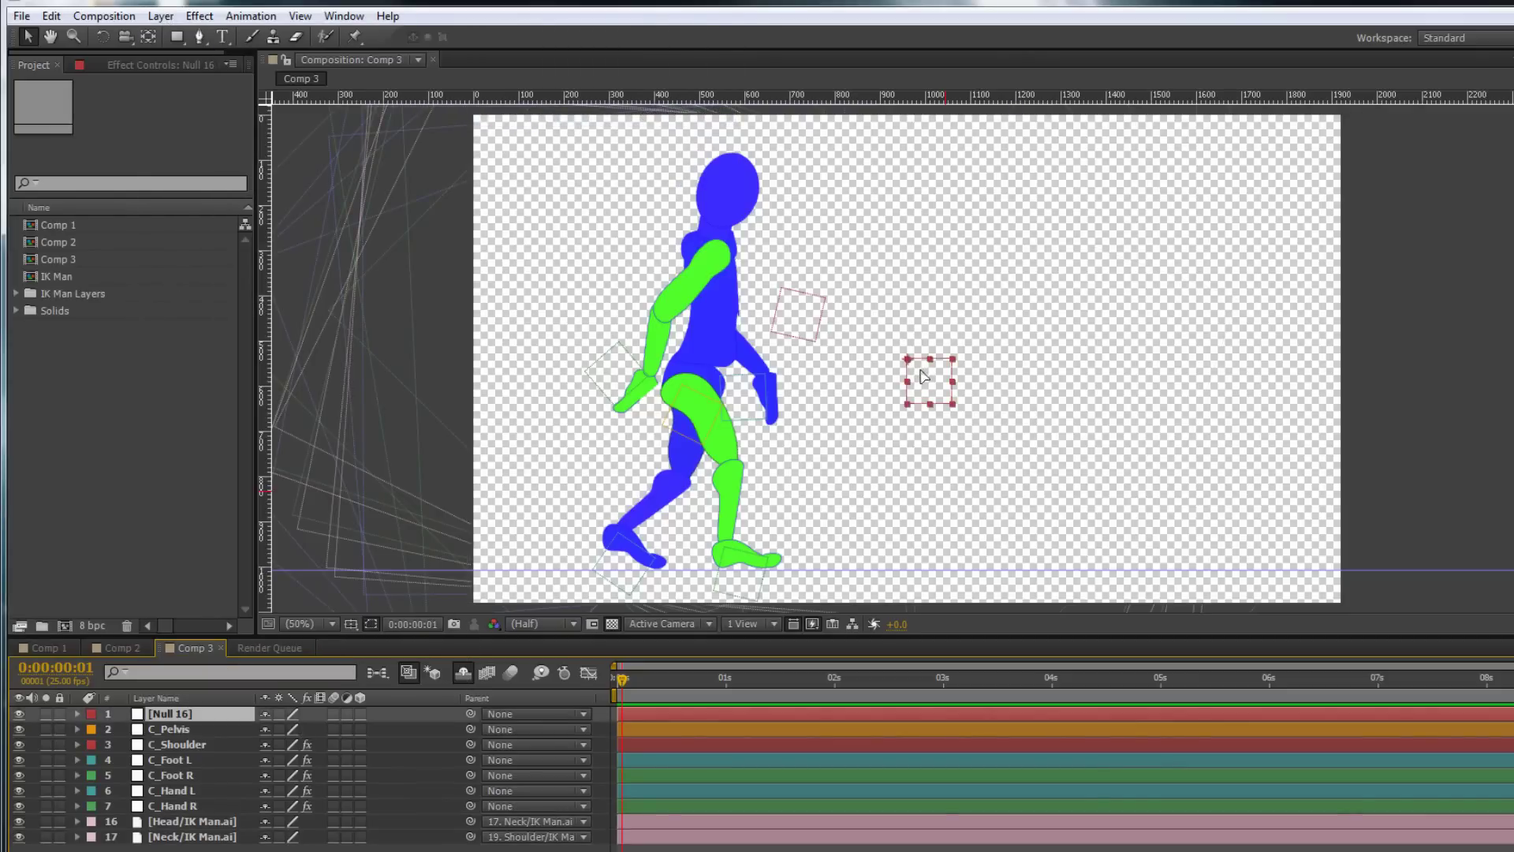
{"action": "left_click_drag", "start_coordinate": [925, 376], "coordinate": [695, 588]}
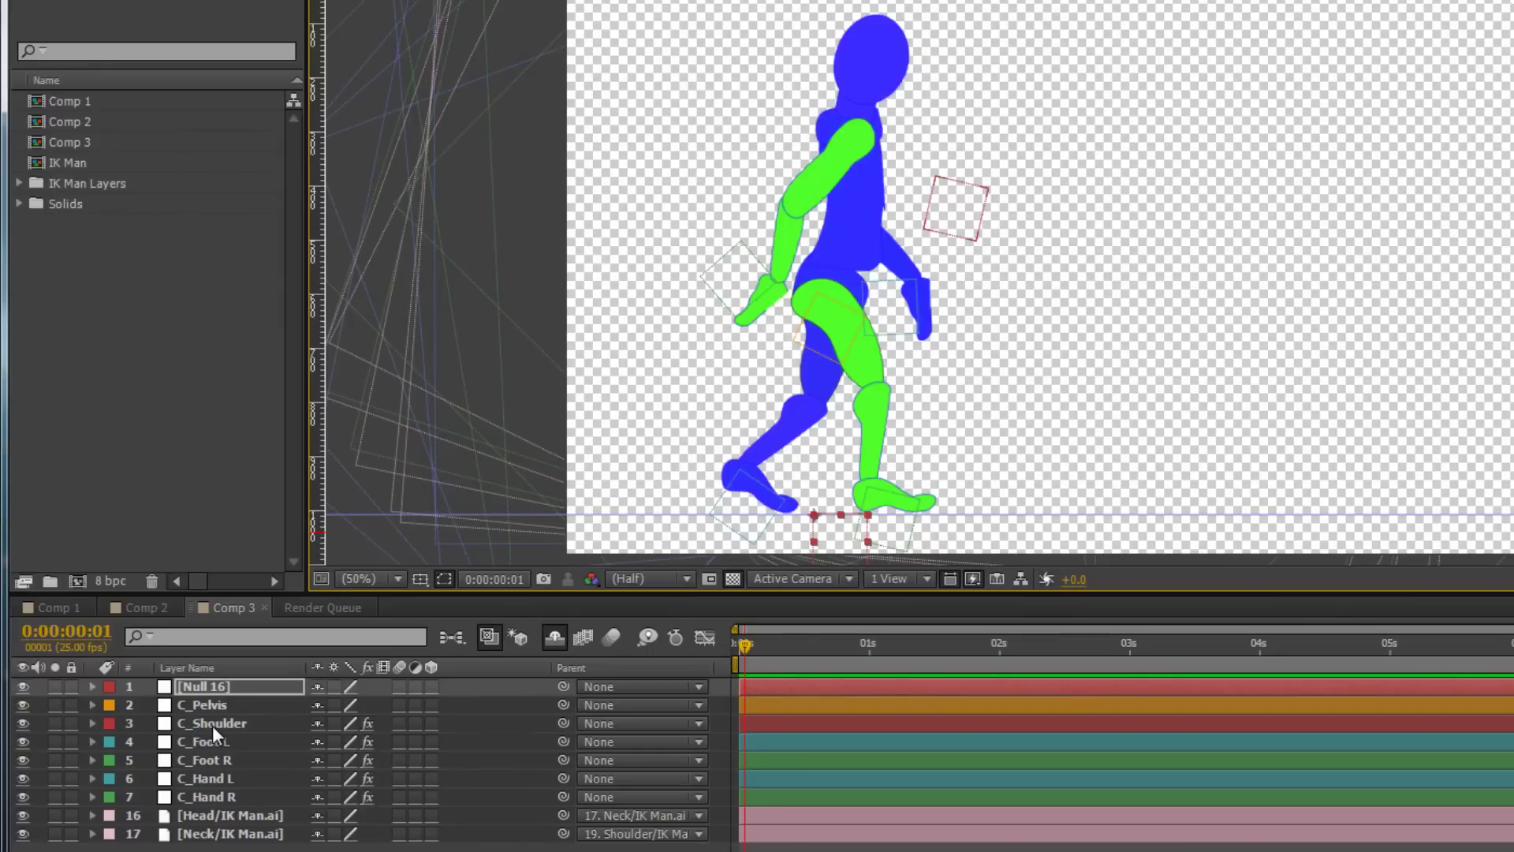
Parent C_Pelvis through C_Hand R to Null 16, then drag the null to test the rig.
{"action": "left_click", "coordinate": [213, 704]}
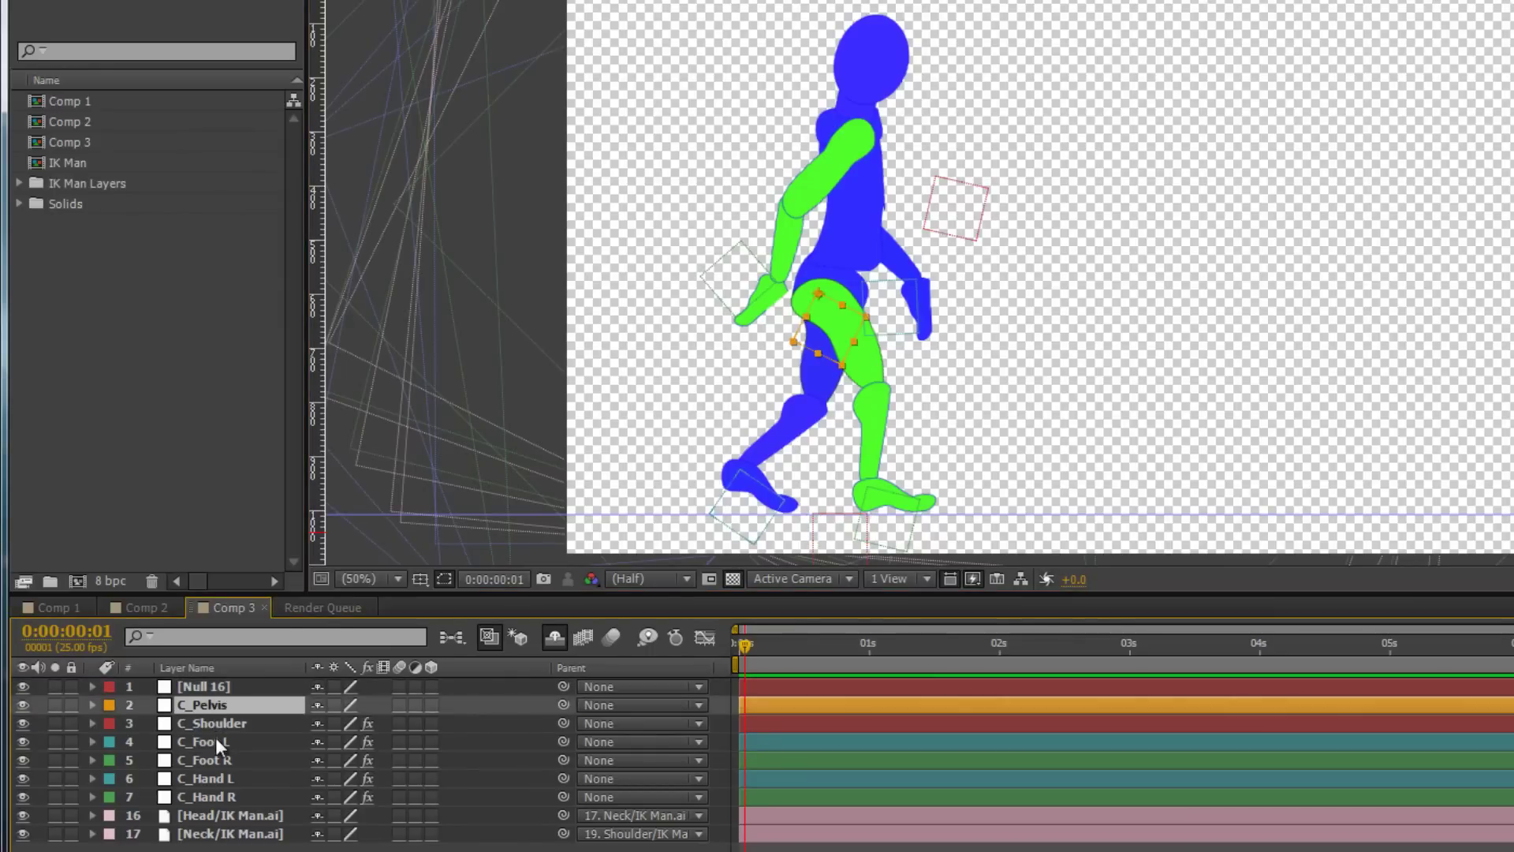
{"action": "left_click", "coordinate": [215, 797], "text": "shift"}
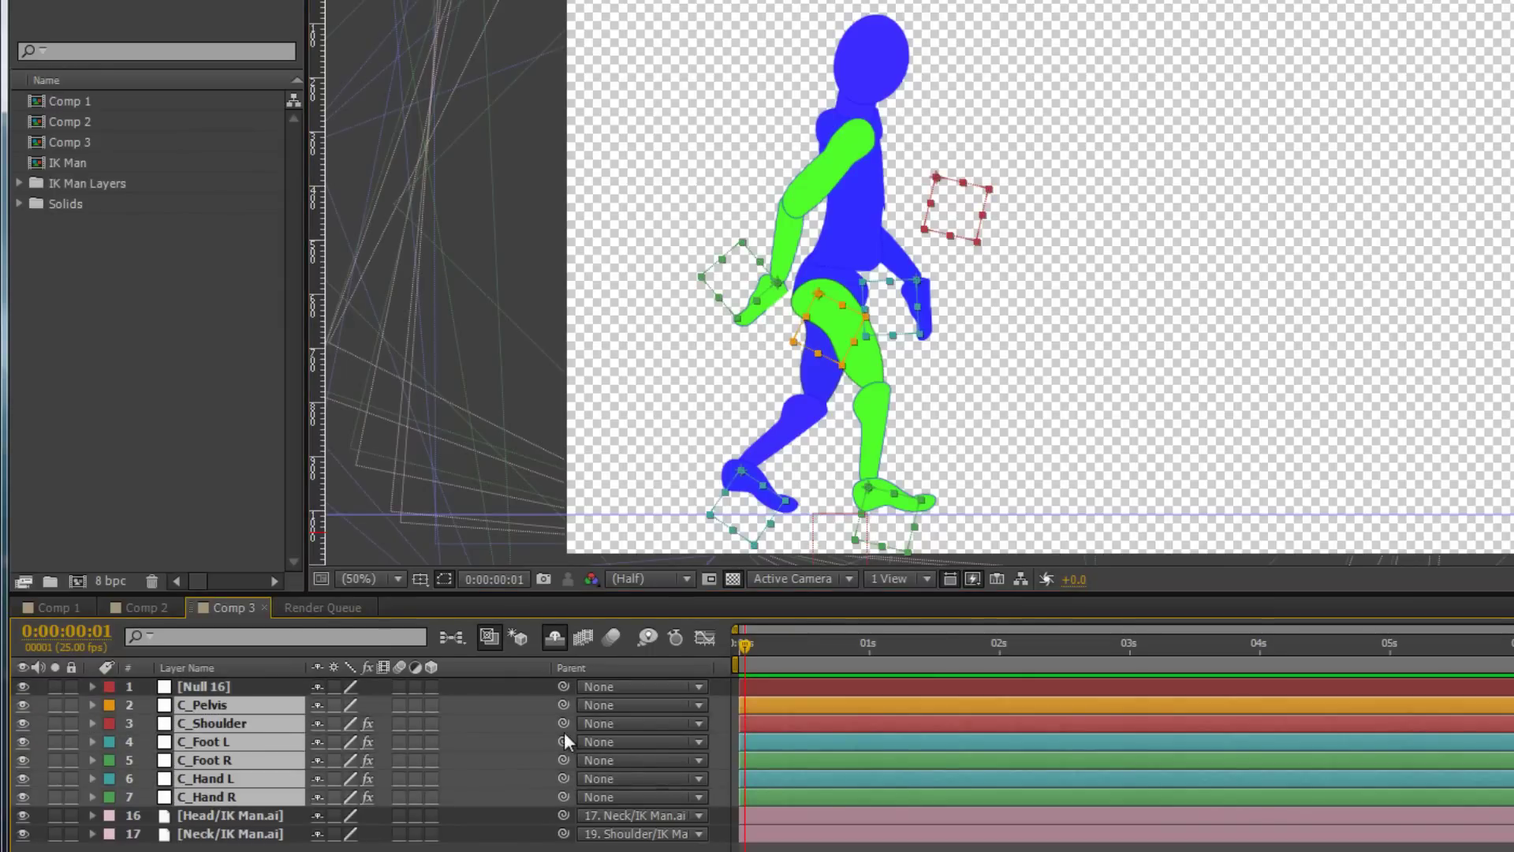
{"action": "left_click_drag", "start_coordinate": [561, 739], "coordinate": [229, 685]}
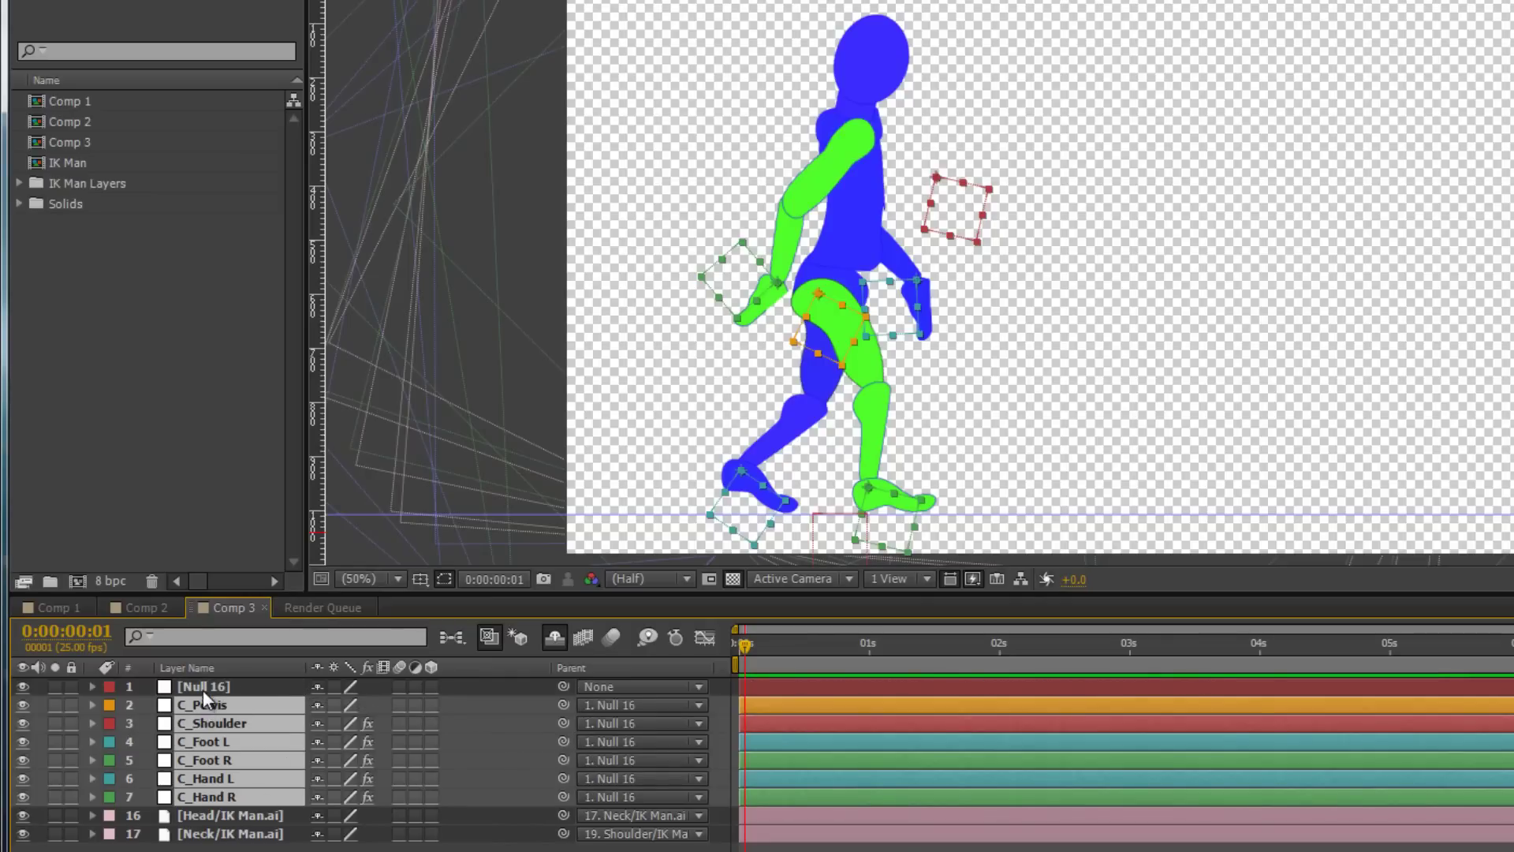
{"action": "left_click", "coordinate": [202, 686]}
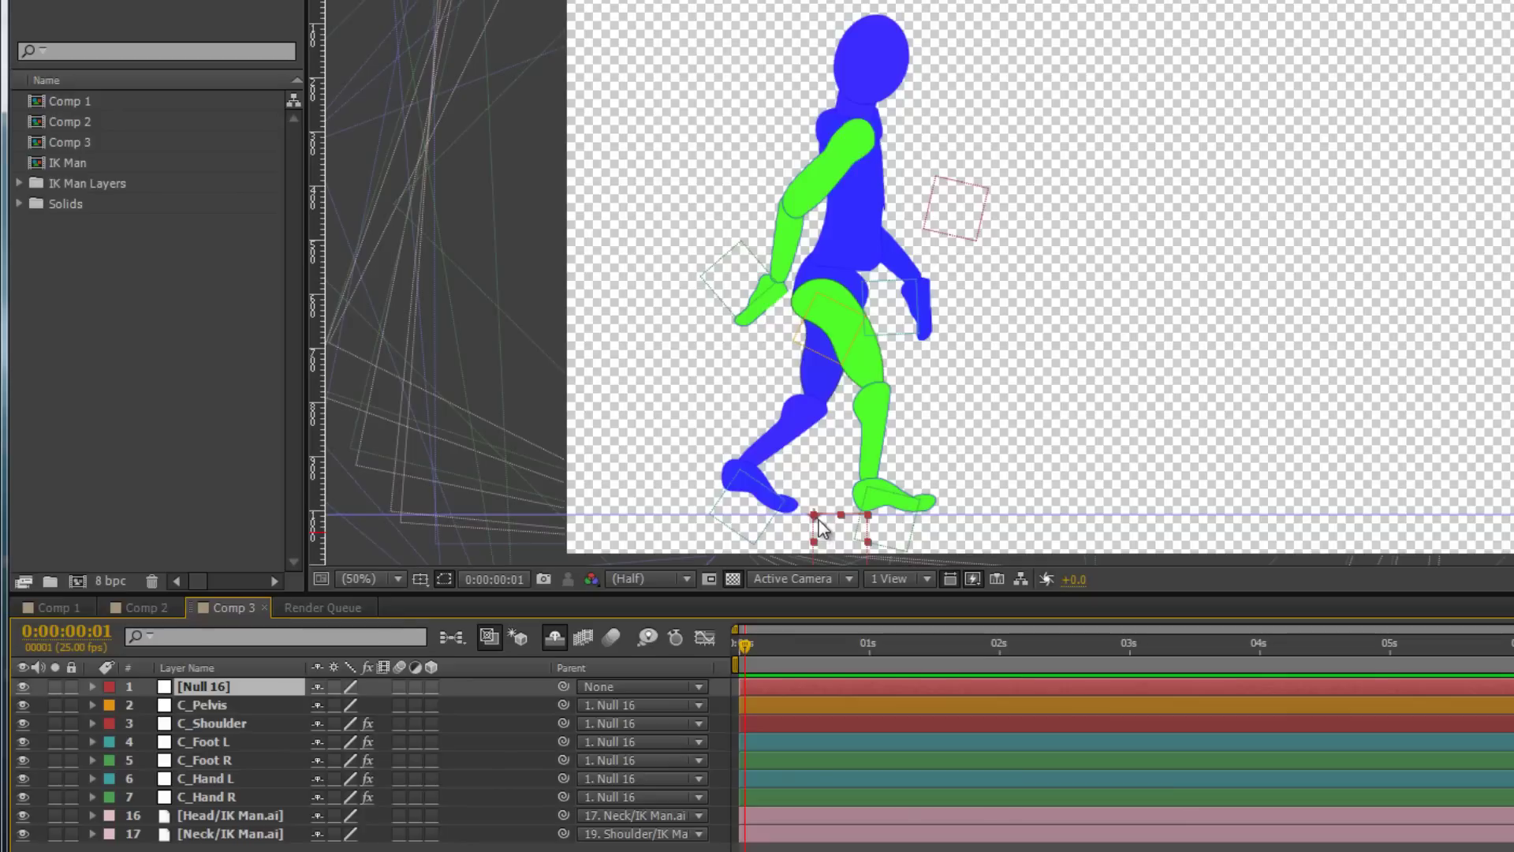
{"action": "left_click_drag", "start_coordinate": [820, 519], "coordinate": [846, 539]}
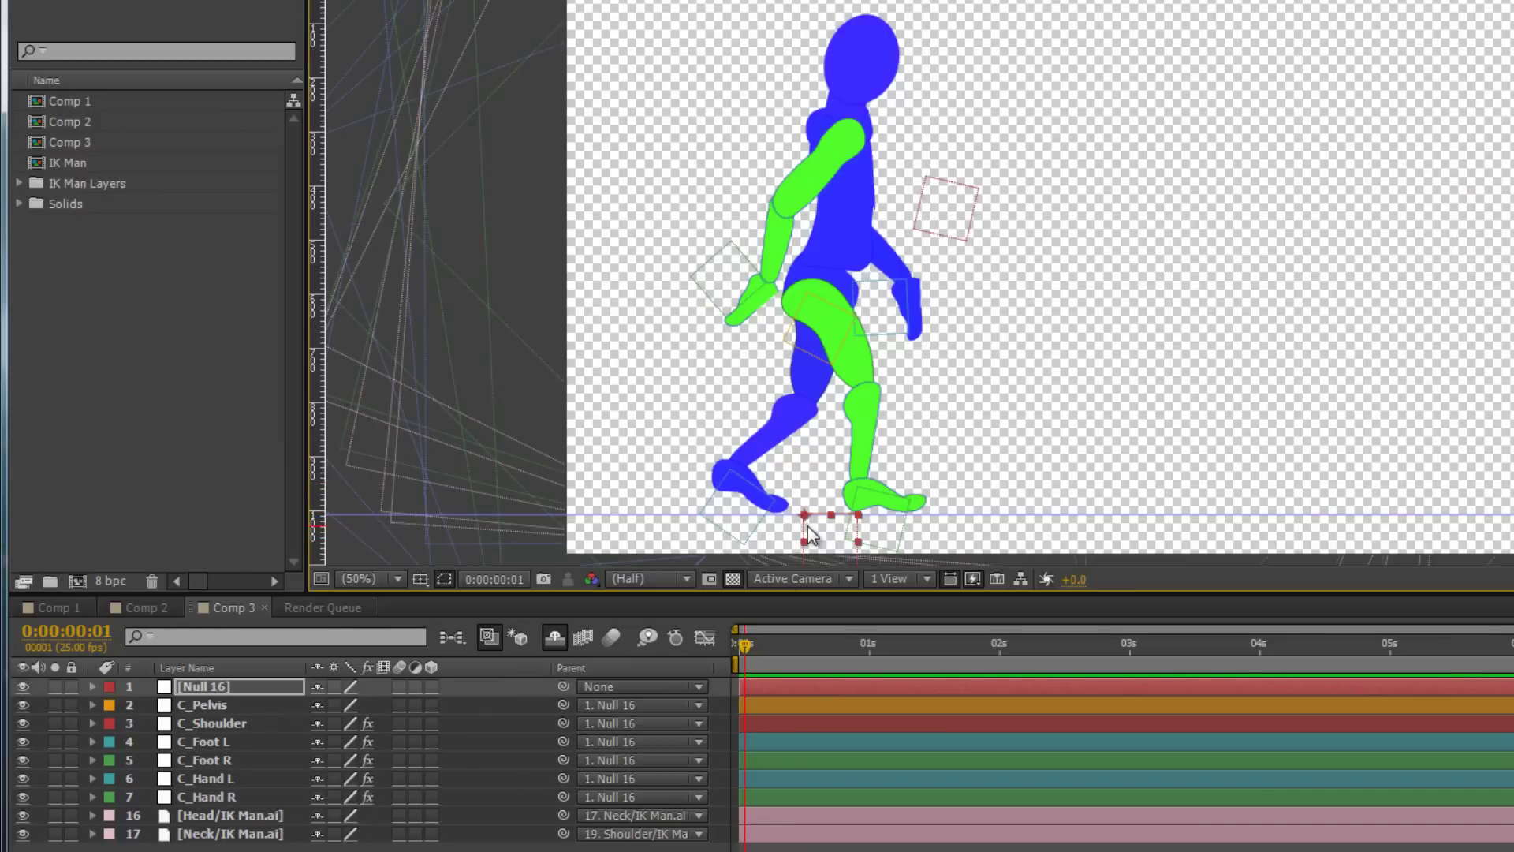
Rename the Null 16 layer to 'Master Control'.
{"action": "left_click", "coordinate": [215, 689]}
{"action": "key", "text": "Return"}
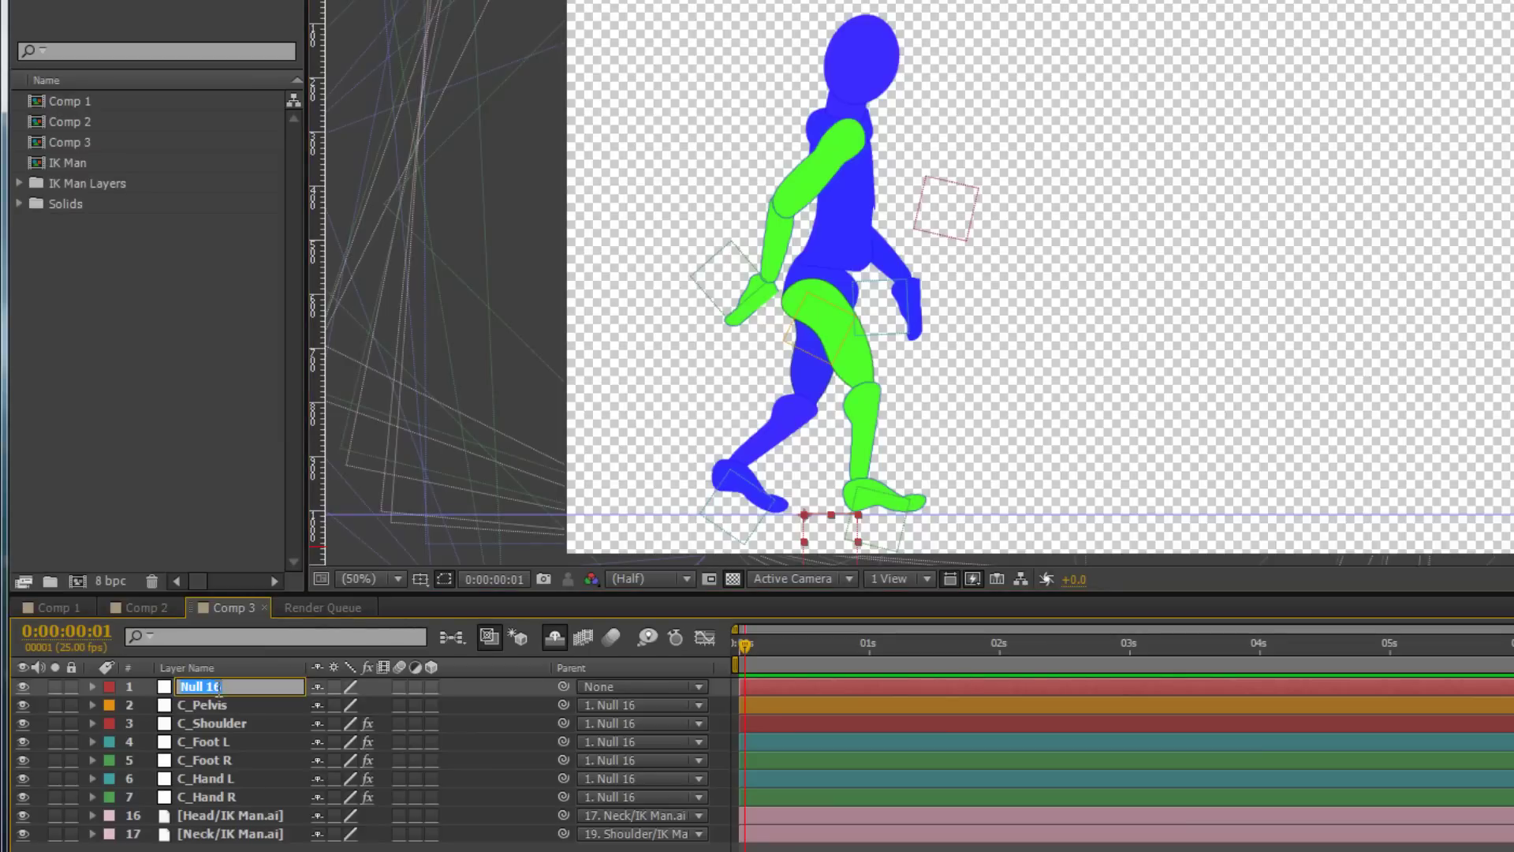
{"action": "type", "text": "Master Control"}
{"action": "key", "text": "Return"}
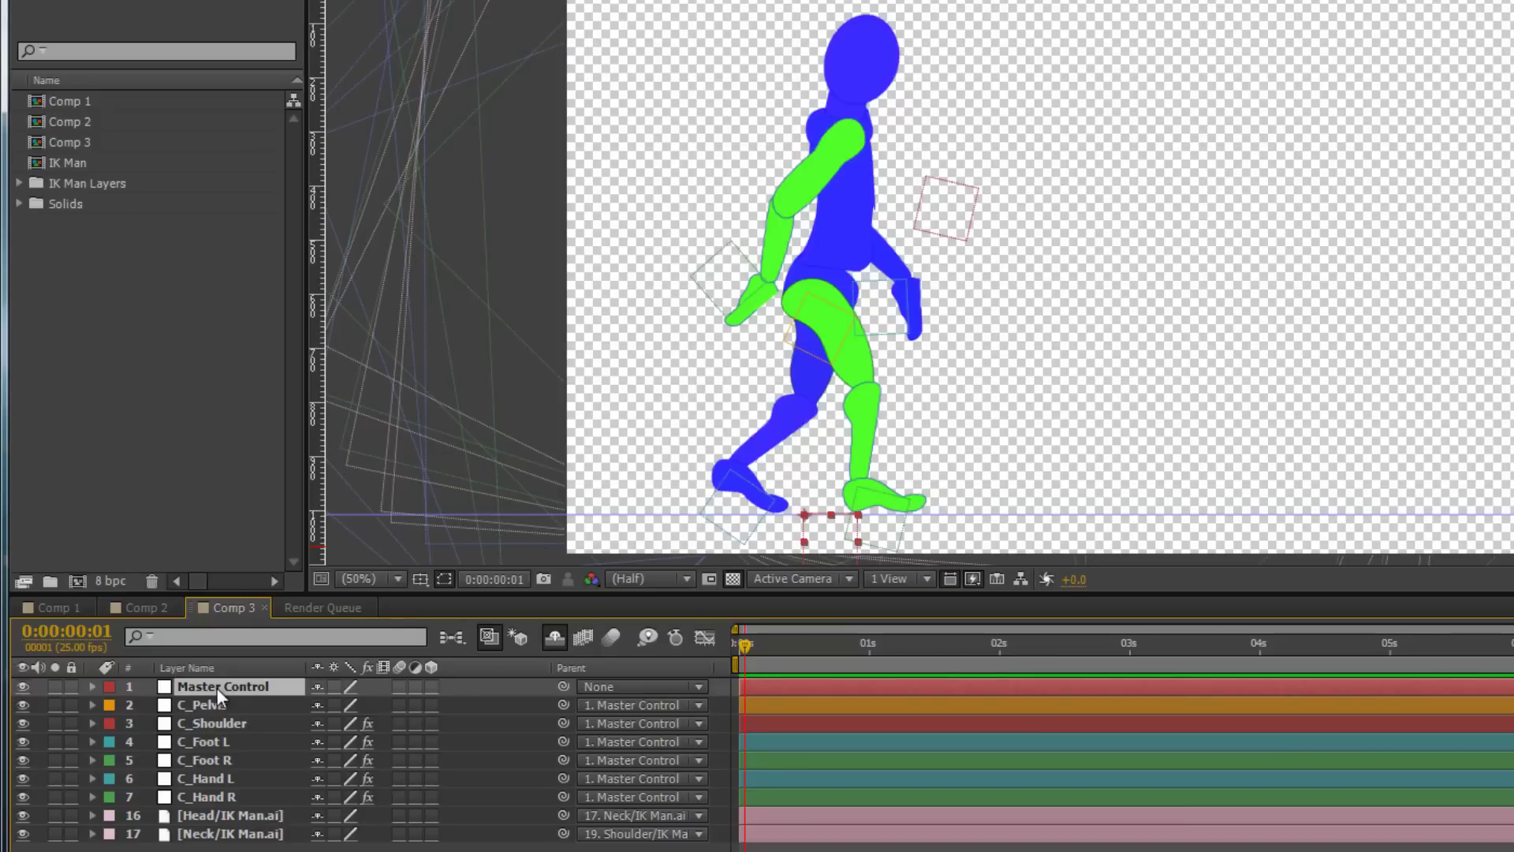
Add a [100, 100] expression to Master Control's Scale property.
{"action": "key", "text": "s"}
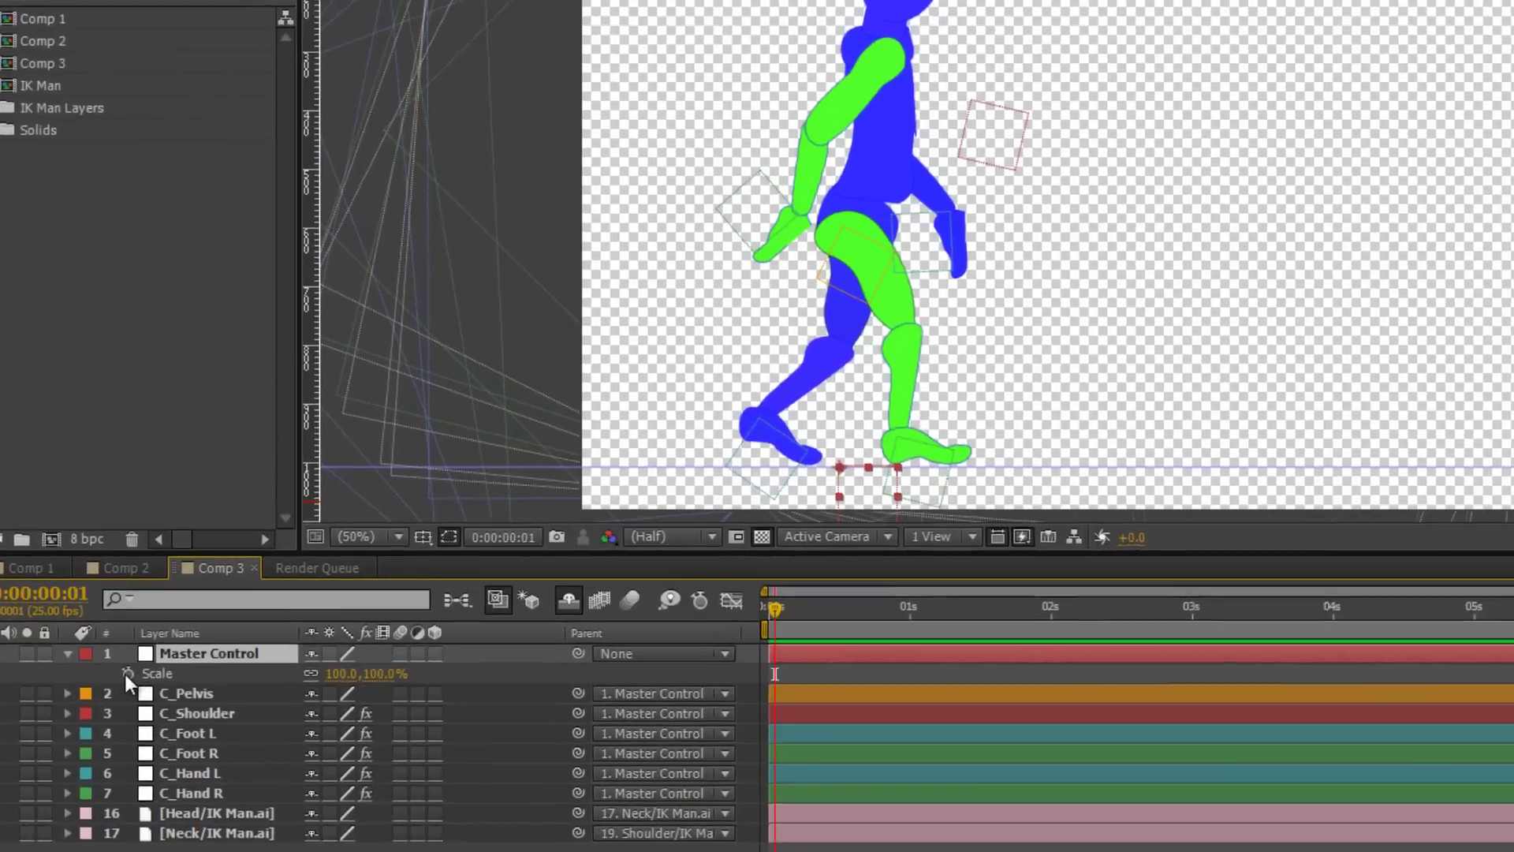
{"action": "left_click", "coordinate": [147, 705], "text": "alt"}
{"action": "key", "text": "BackSpace"}
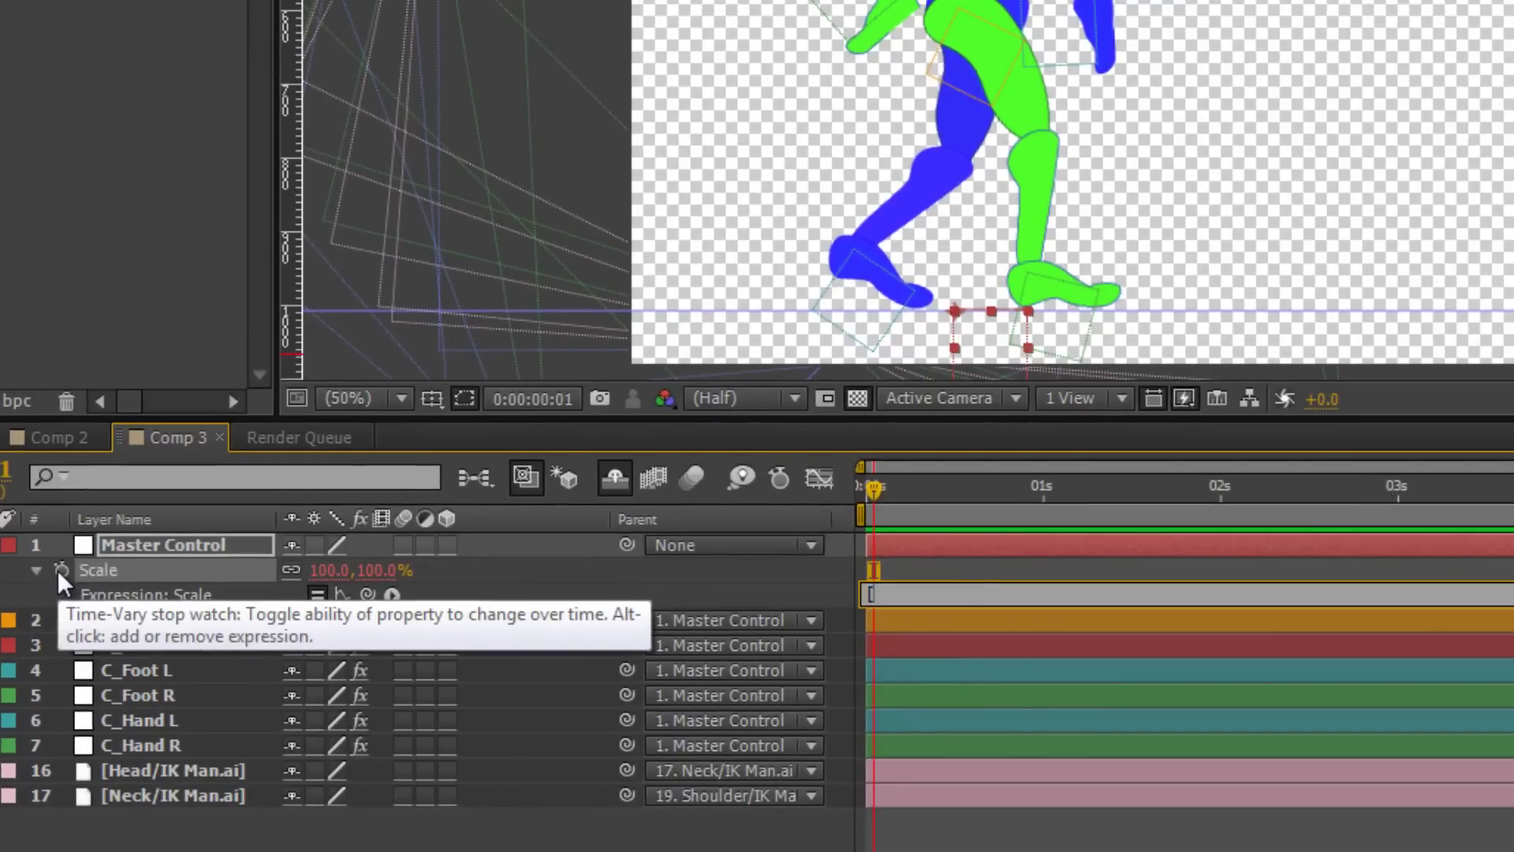
{"action": "type", "text": "[100, 100]"}
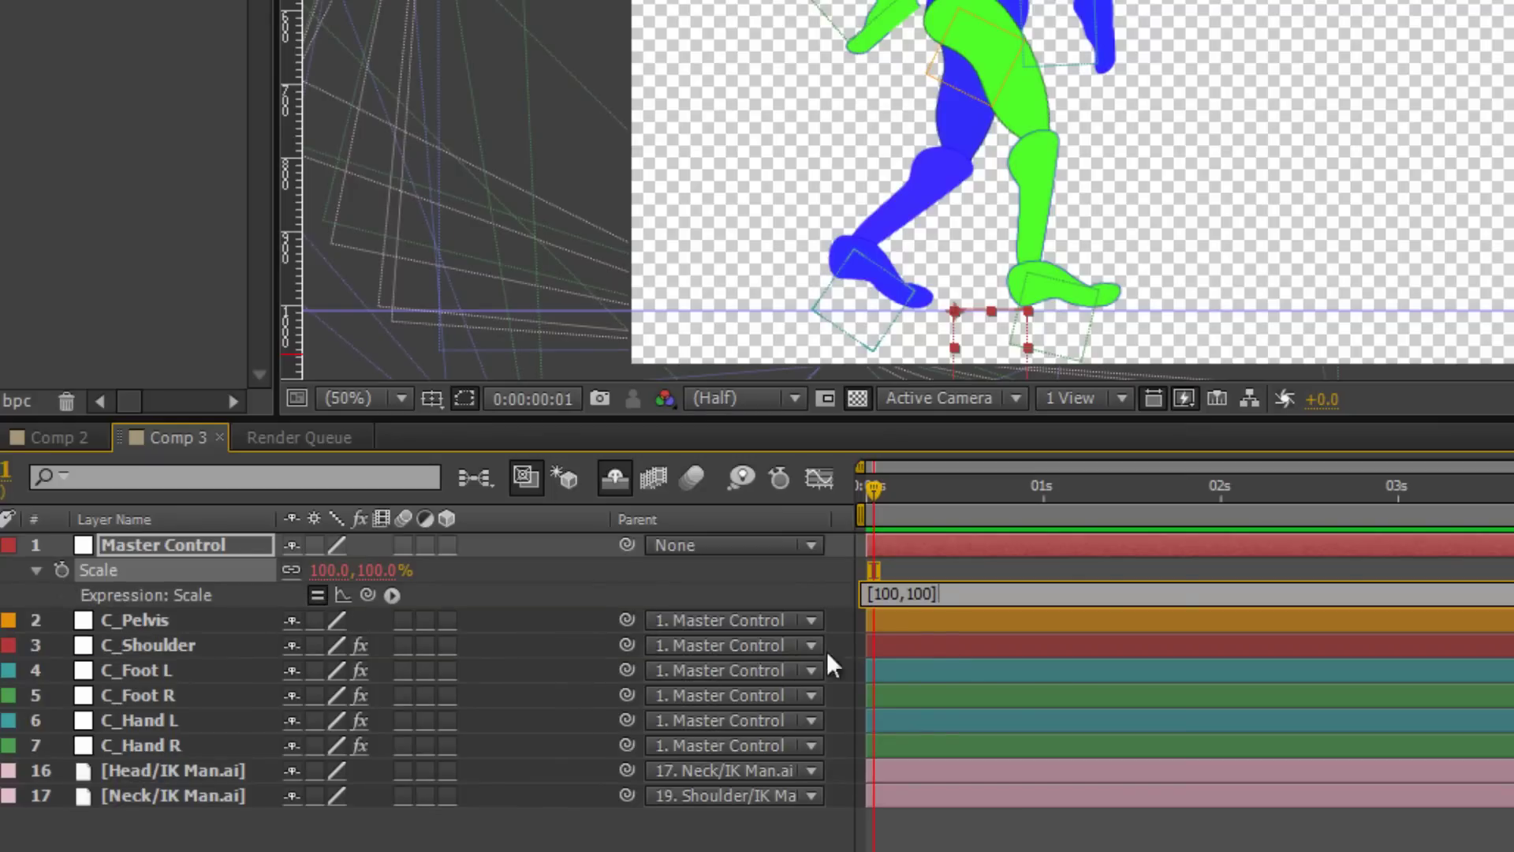
{"action": "left_click", "coordinate": [926, 639]}
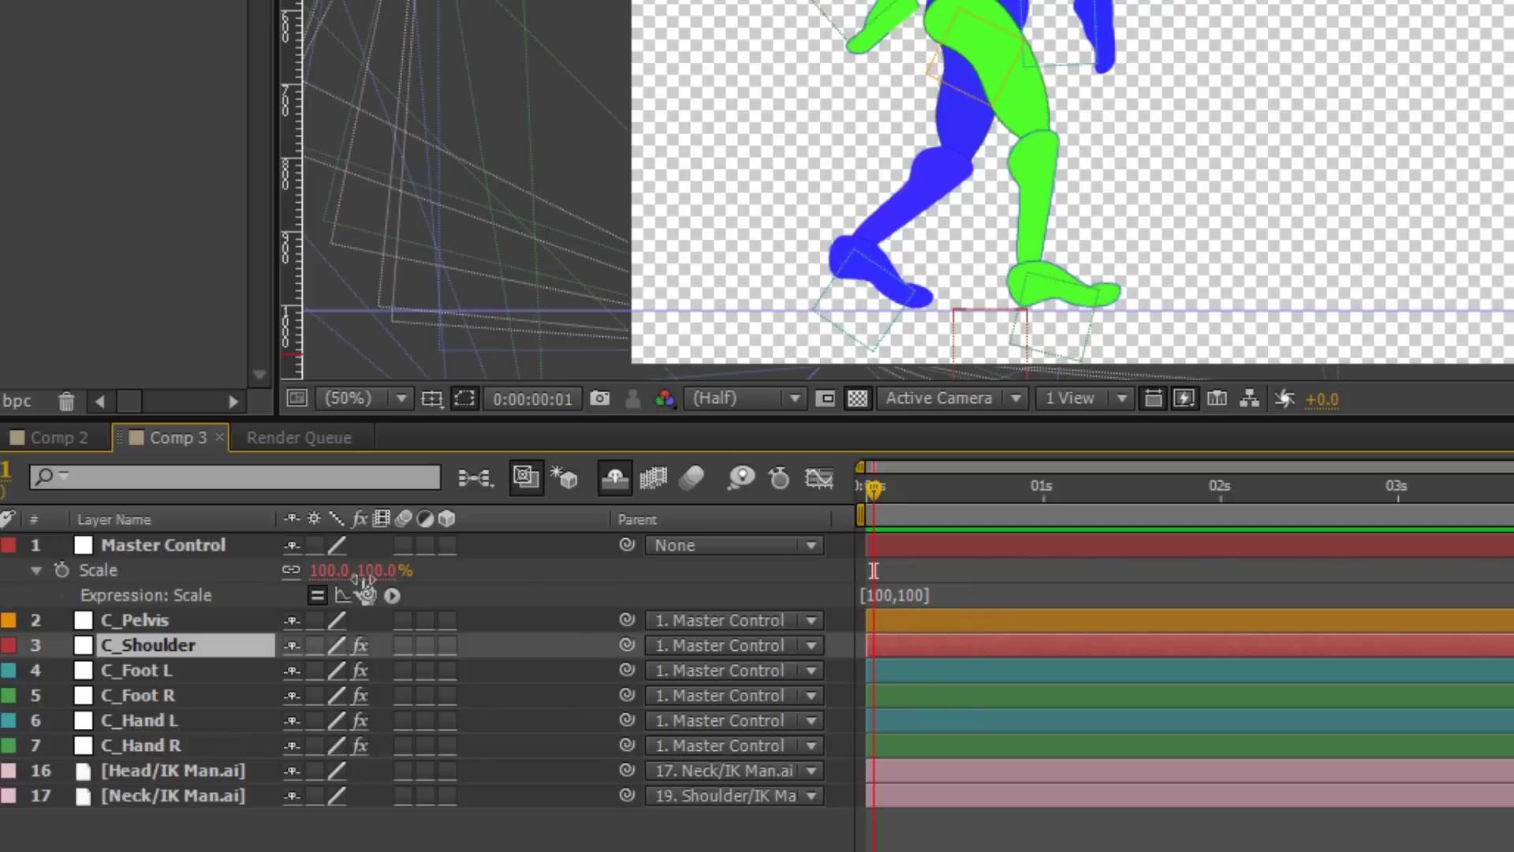
{"action": "left_click", "coordinate": [202, 546]}
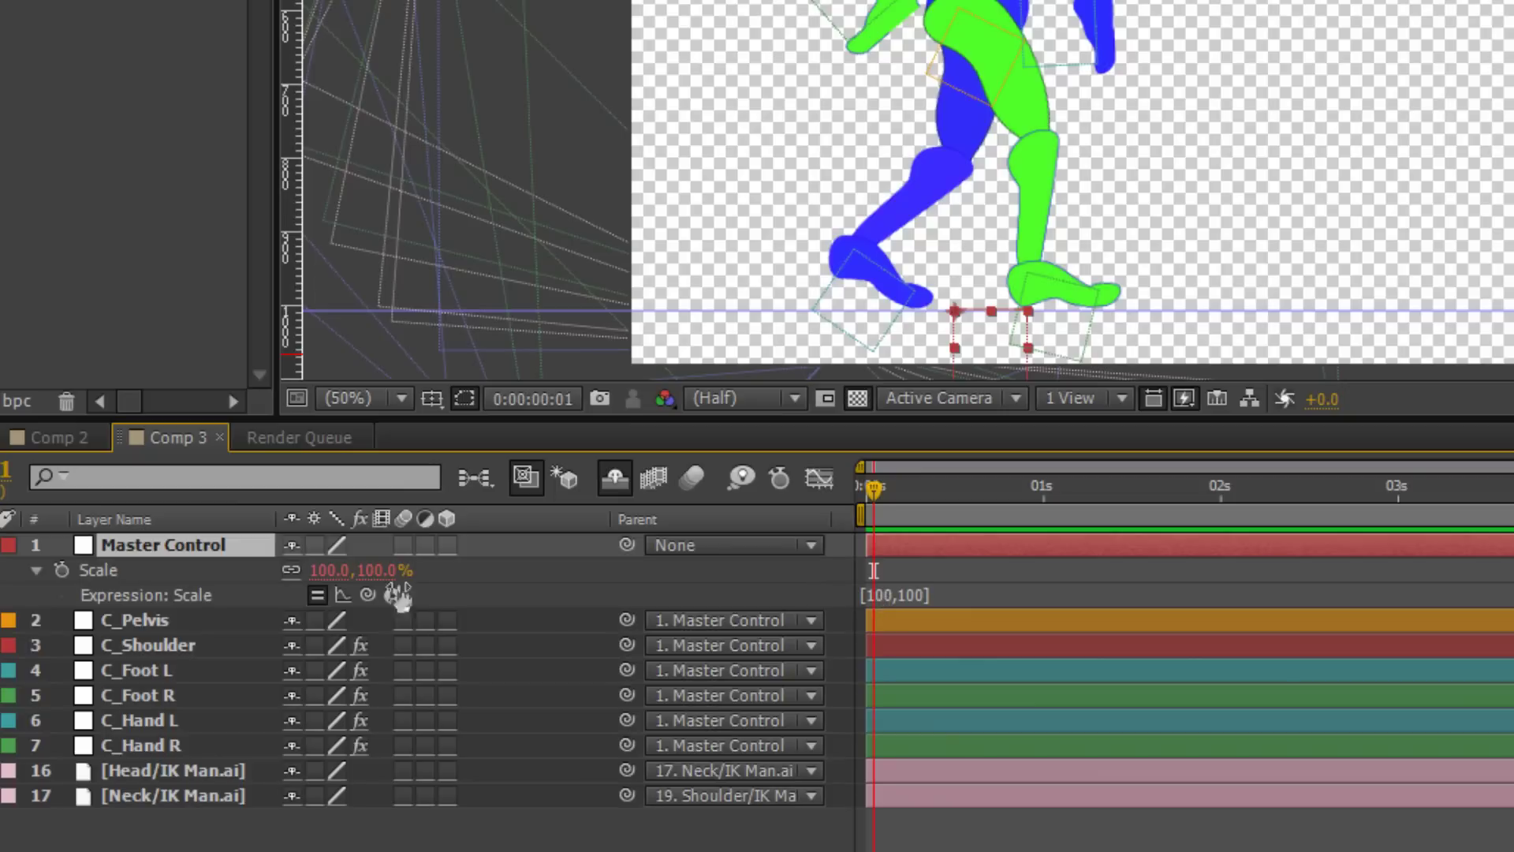
{"action": "left_click", "coordinate": [1028, 348]}
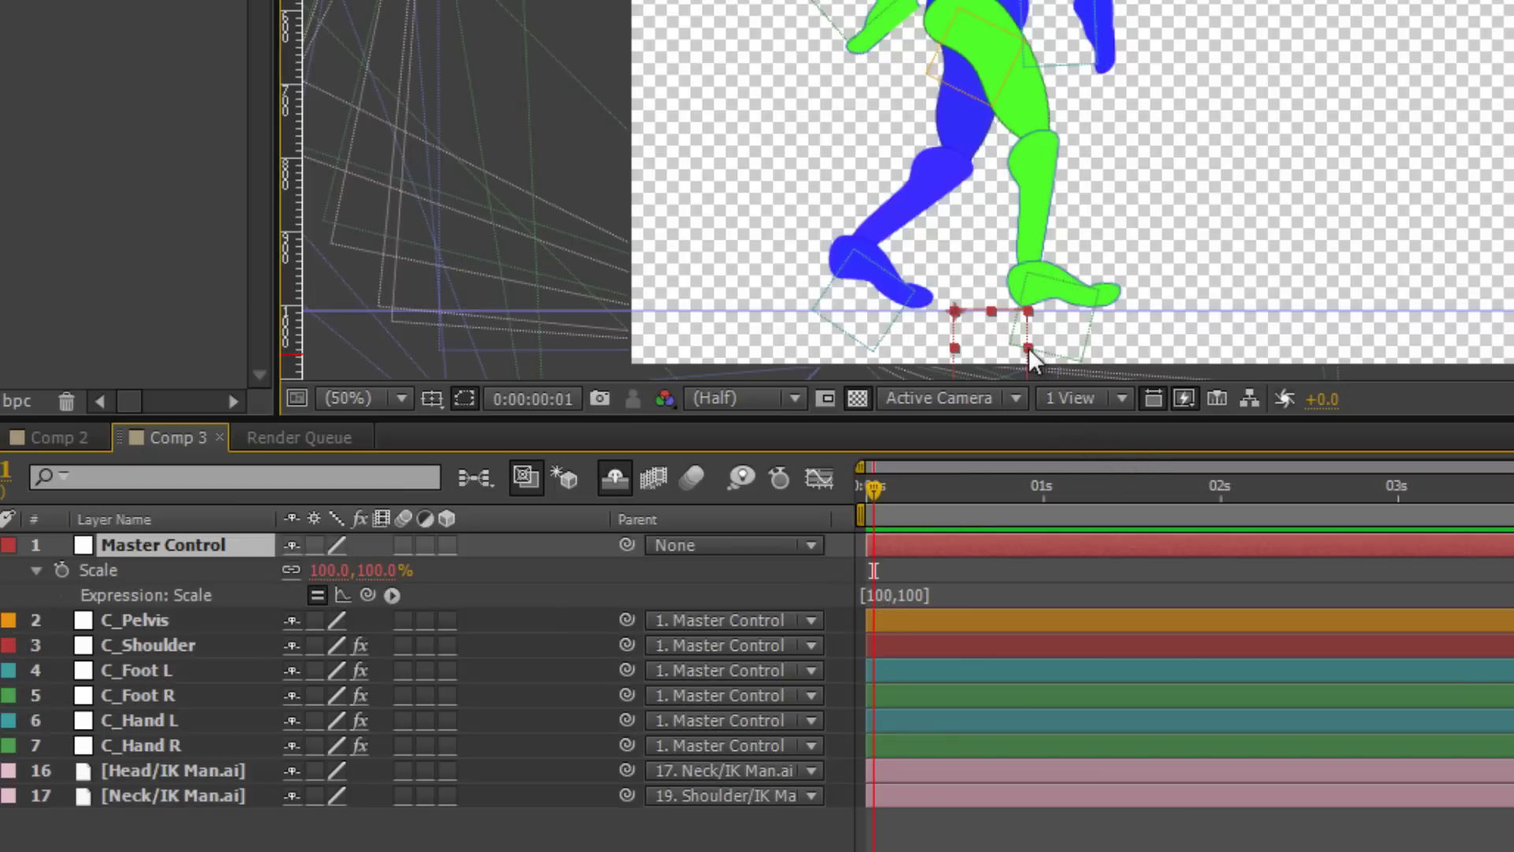
{"action": "left_click", "coordinate": [1032, 348]}
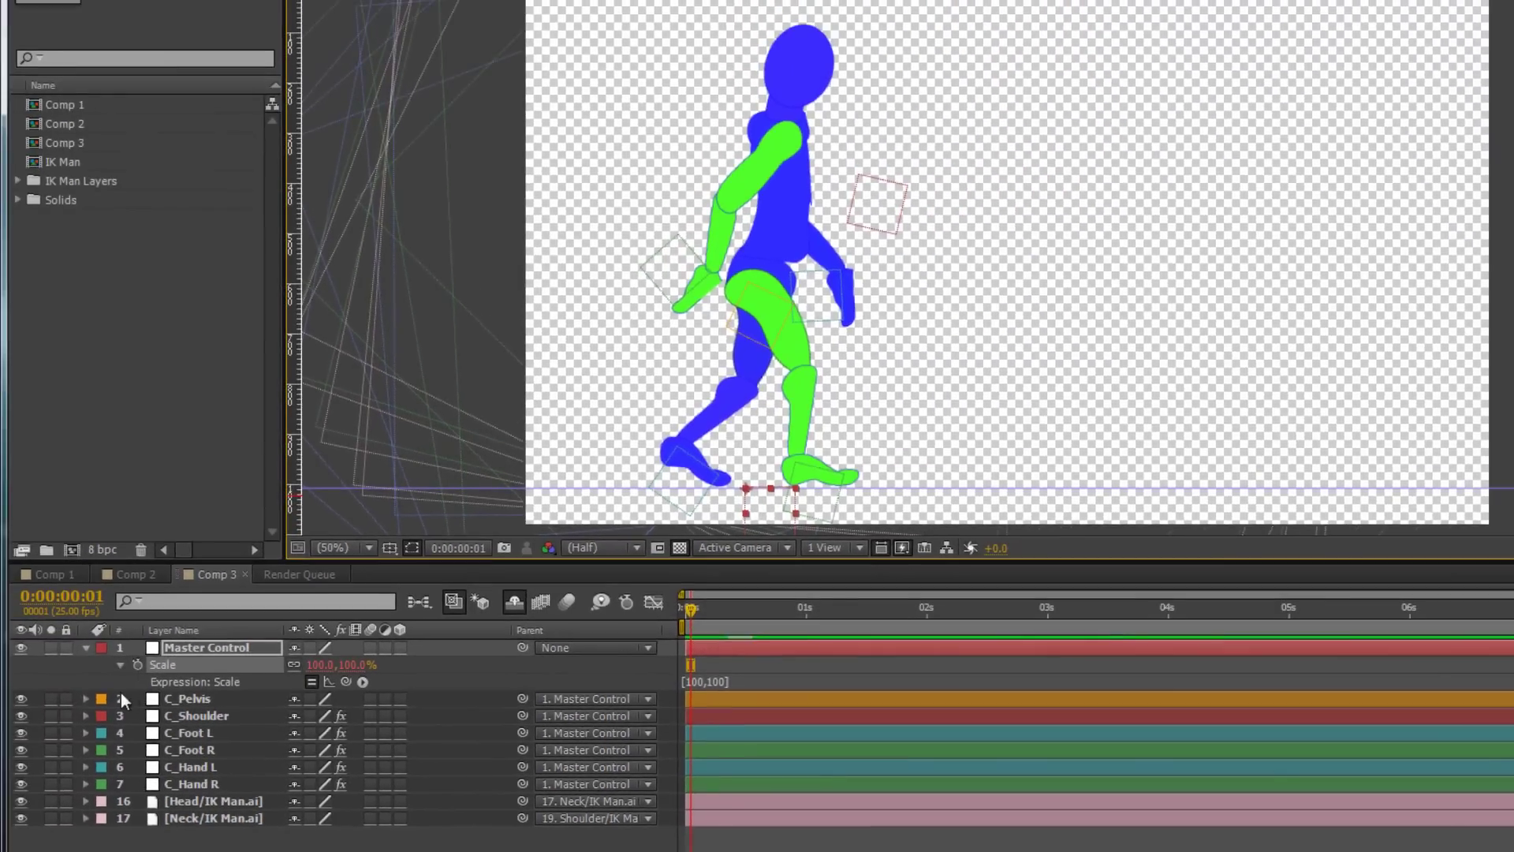
Drag Master Control to shift the whole character slightly left in the frame.
{"action": "left_click", "coordinate": [268, 660]}
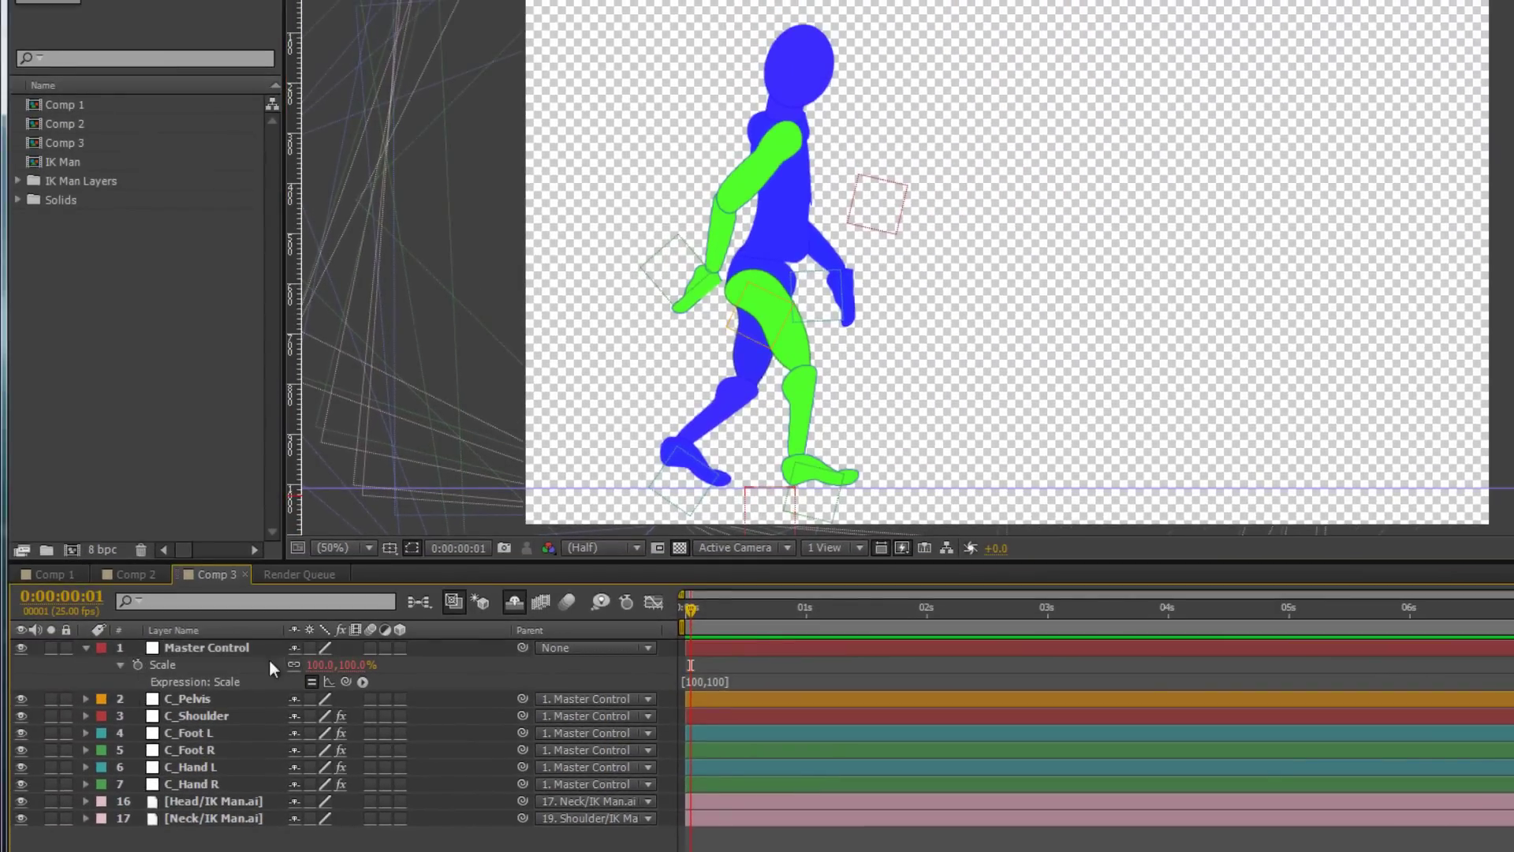
{"action": "left_click", "coordinate": [208, 655]}
{"action": "left_click_drag", "start_coordinate": [825, 514], "coordinate": [706, 512]}
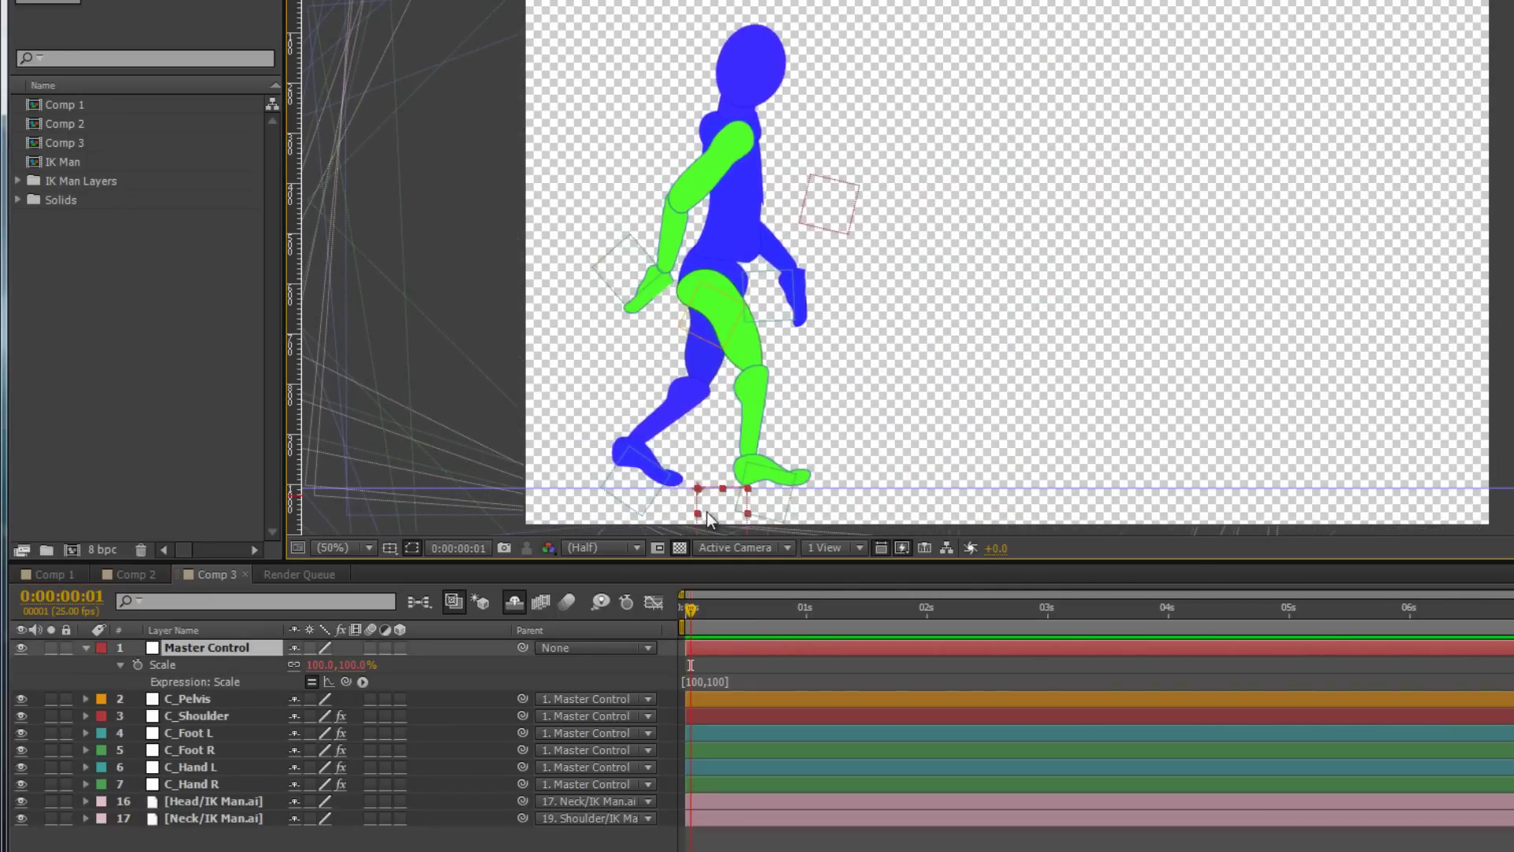
Give Master Control a Yellow label and view the composition against black.
{"action": "left_click", "coordinate": [97, 648]}
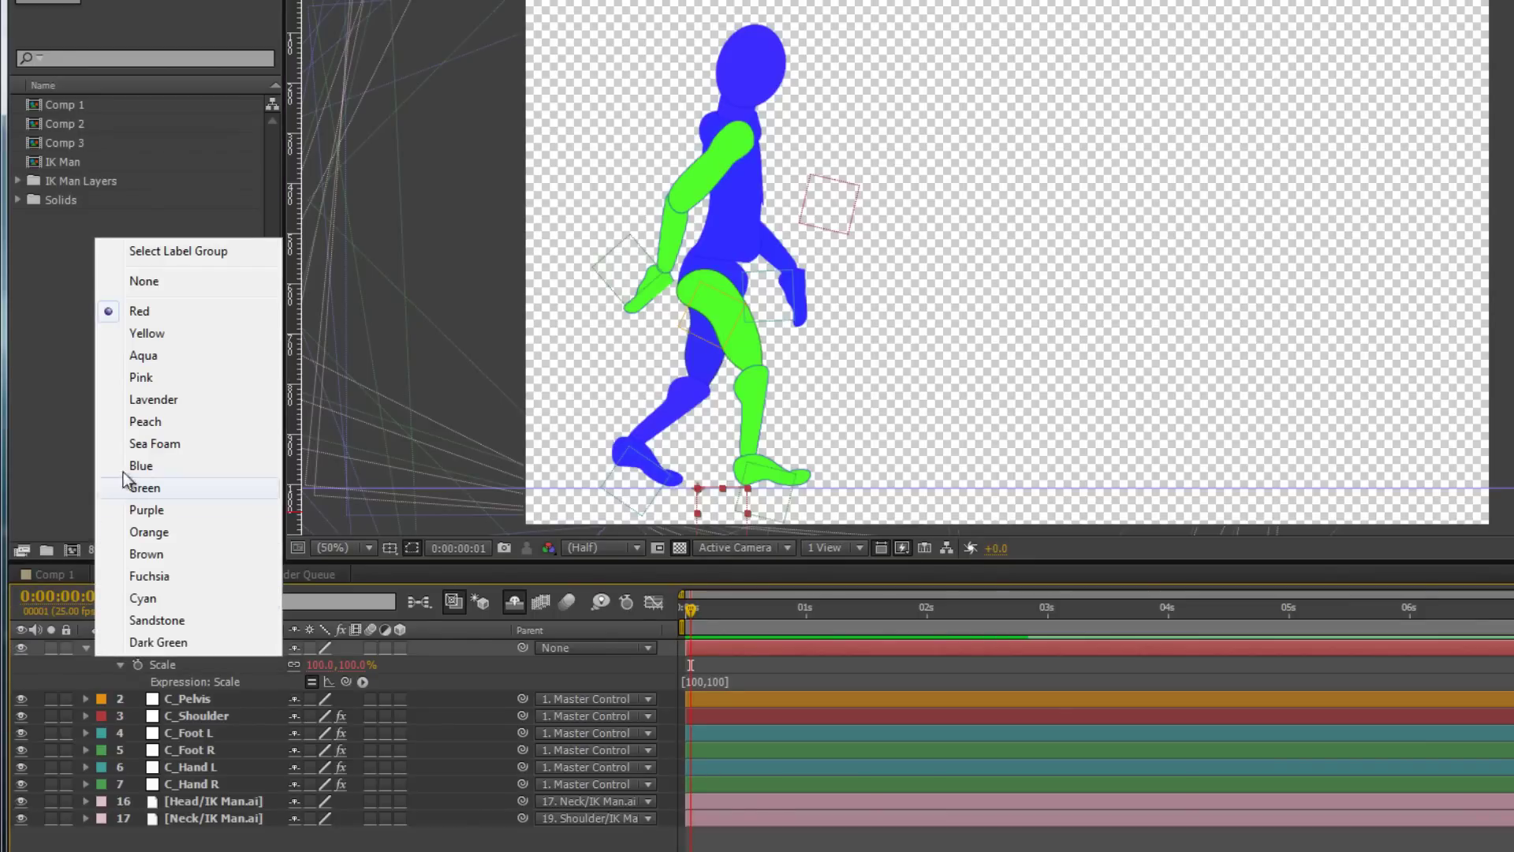
{"action": "left_click", "coordinate": [150, 333]}
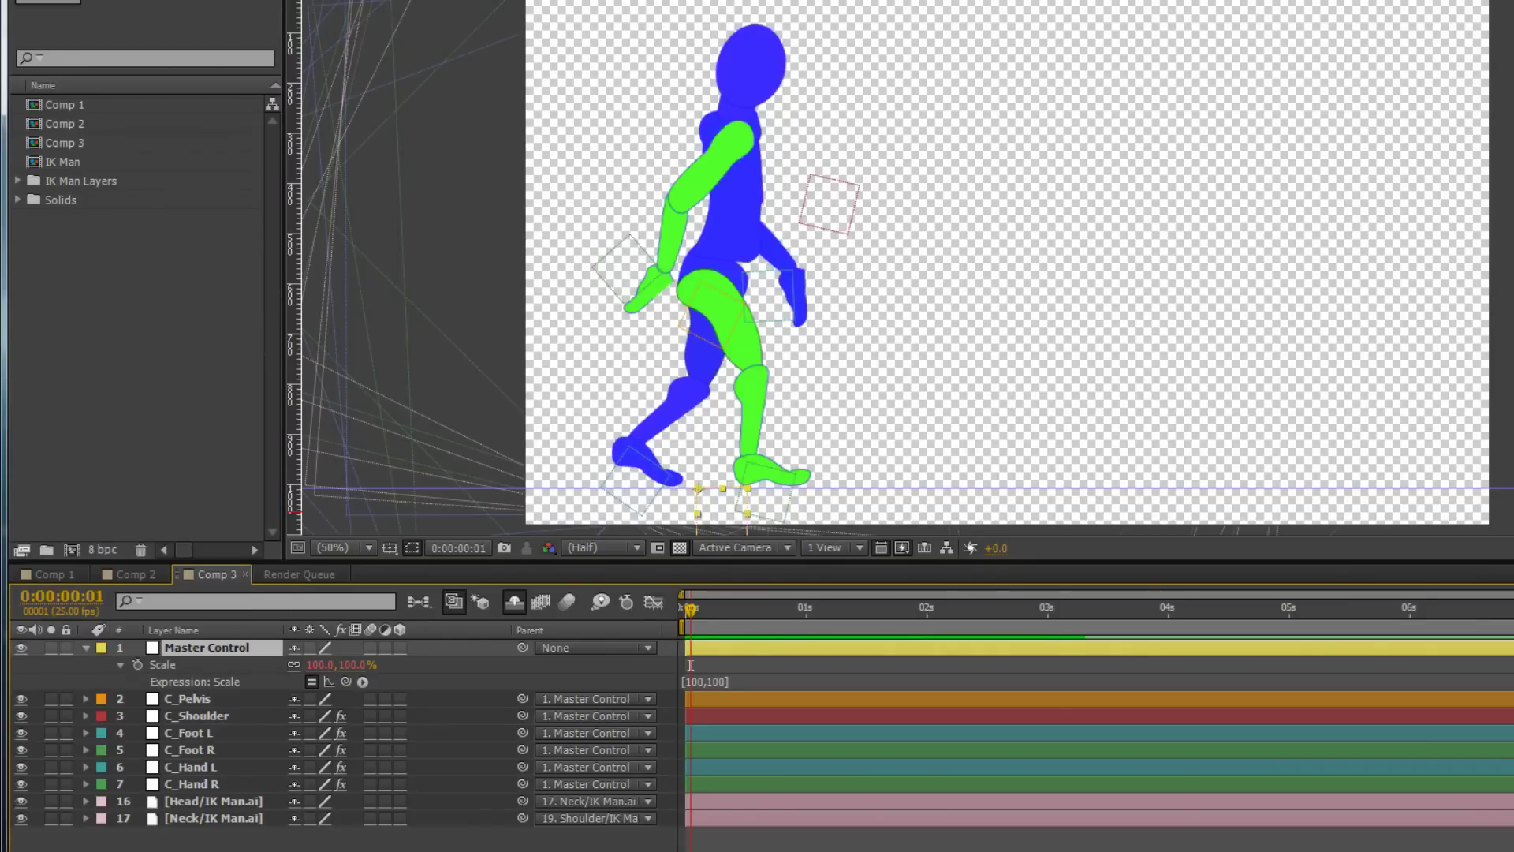
{"action": "left_click", "coordinate": [681, 550]}
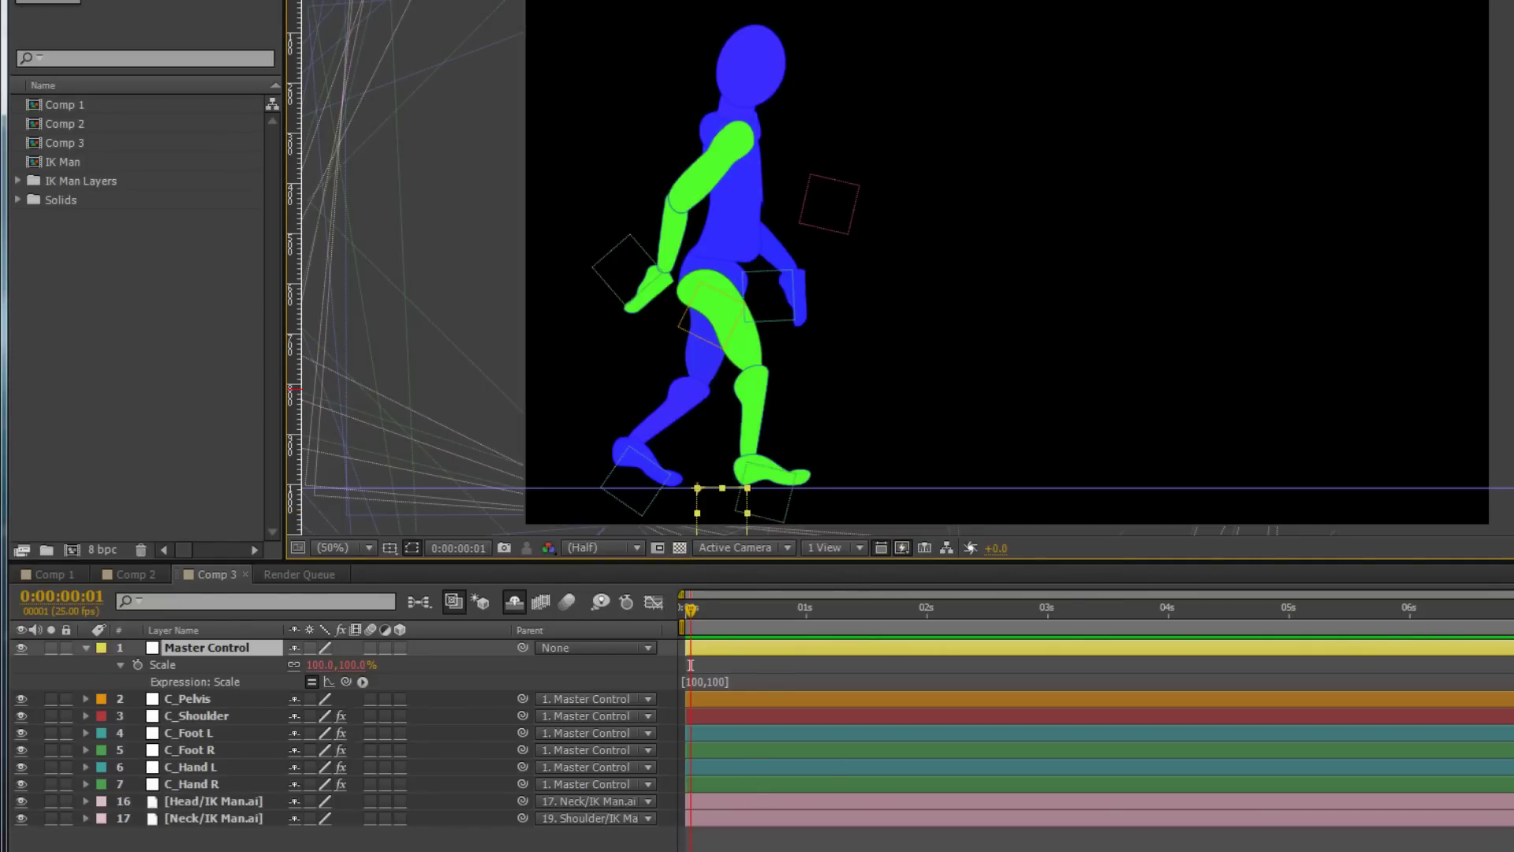
Collapse the Master Control layer's Scale properties.
{"action": "left_click", "coordinate": [86, 647]}
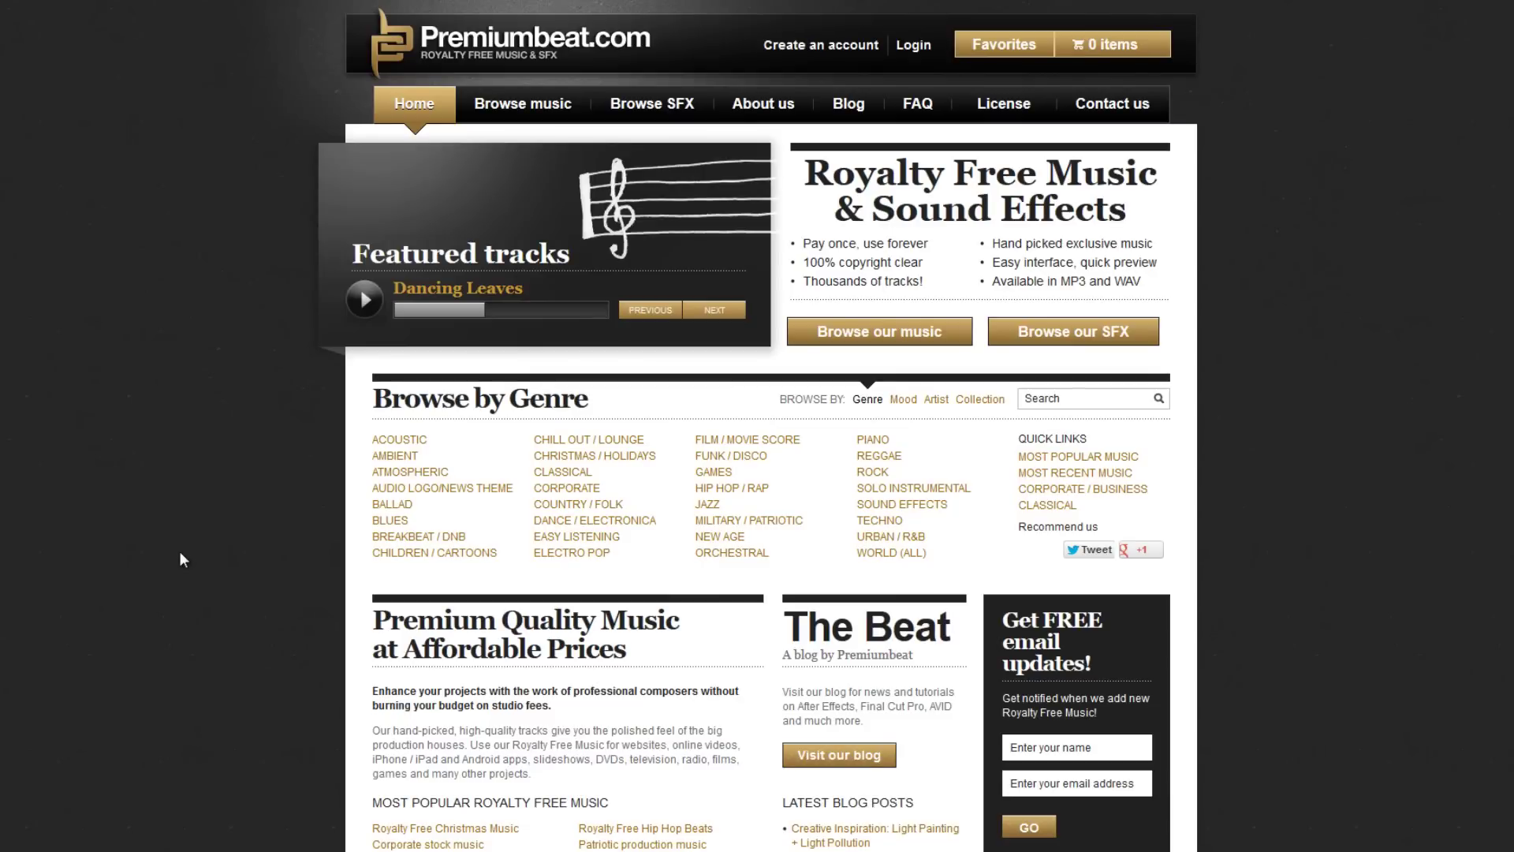
Open Premiumbeat's Acoustic genre list and preview Morning Wanderer's full track.
{"action": "scroll", "coordinate": [180, 551], "scroll_direction": "down", "scroll_amount": 3}
{"action": "scroll", "coordinate": [179, 551], "scroll_direction": "up", "scroll_amount": 3}
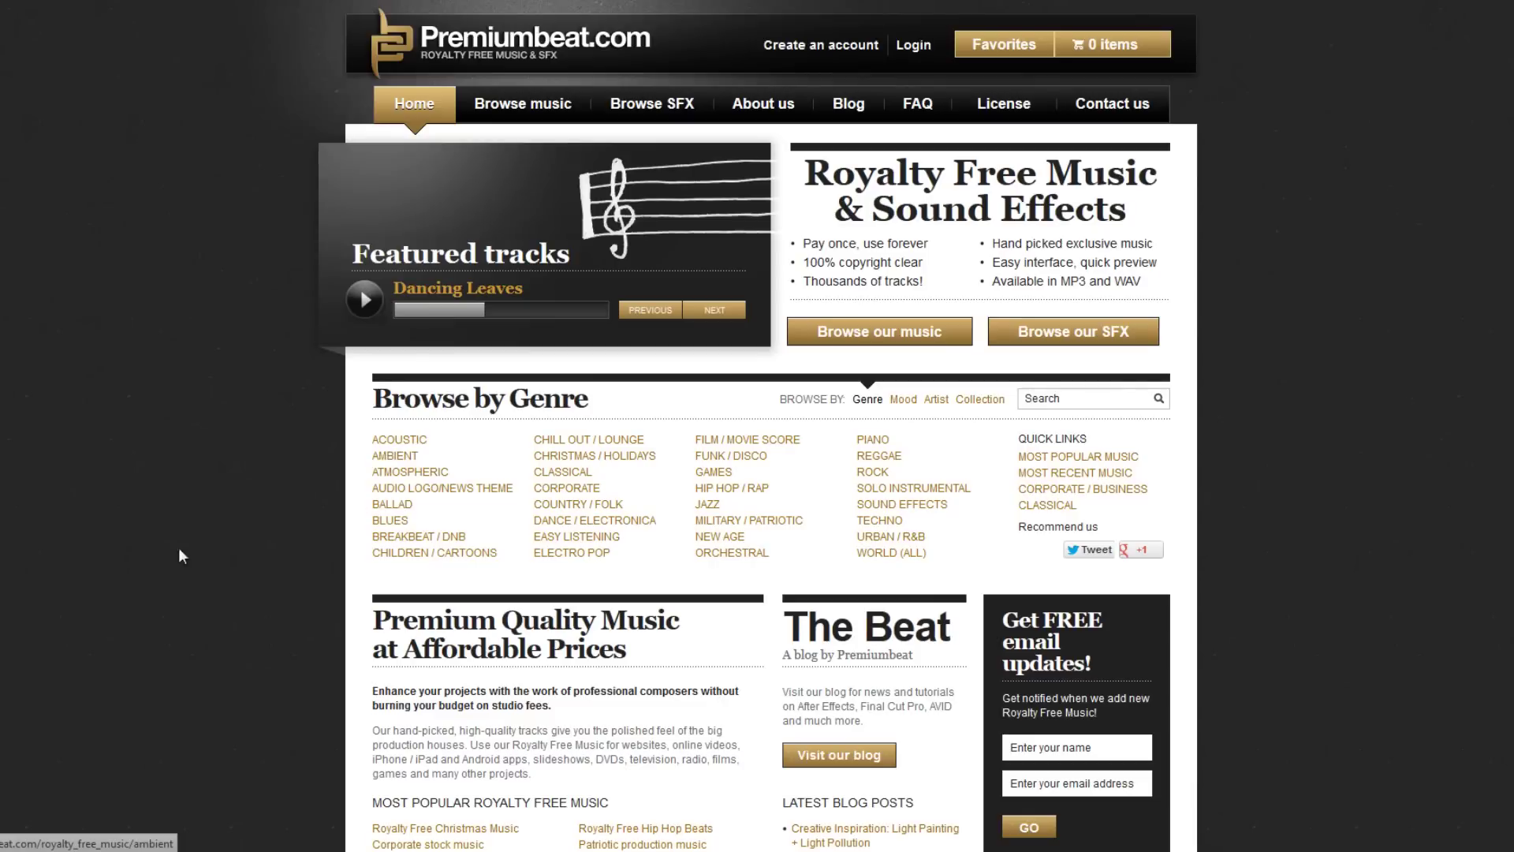
{"action": "left_click", "coordinate": [409, 456]}
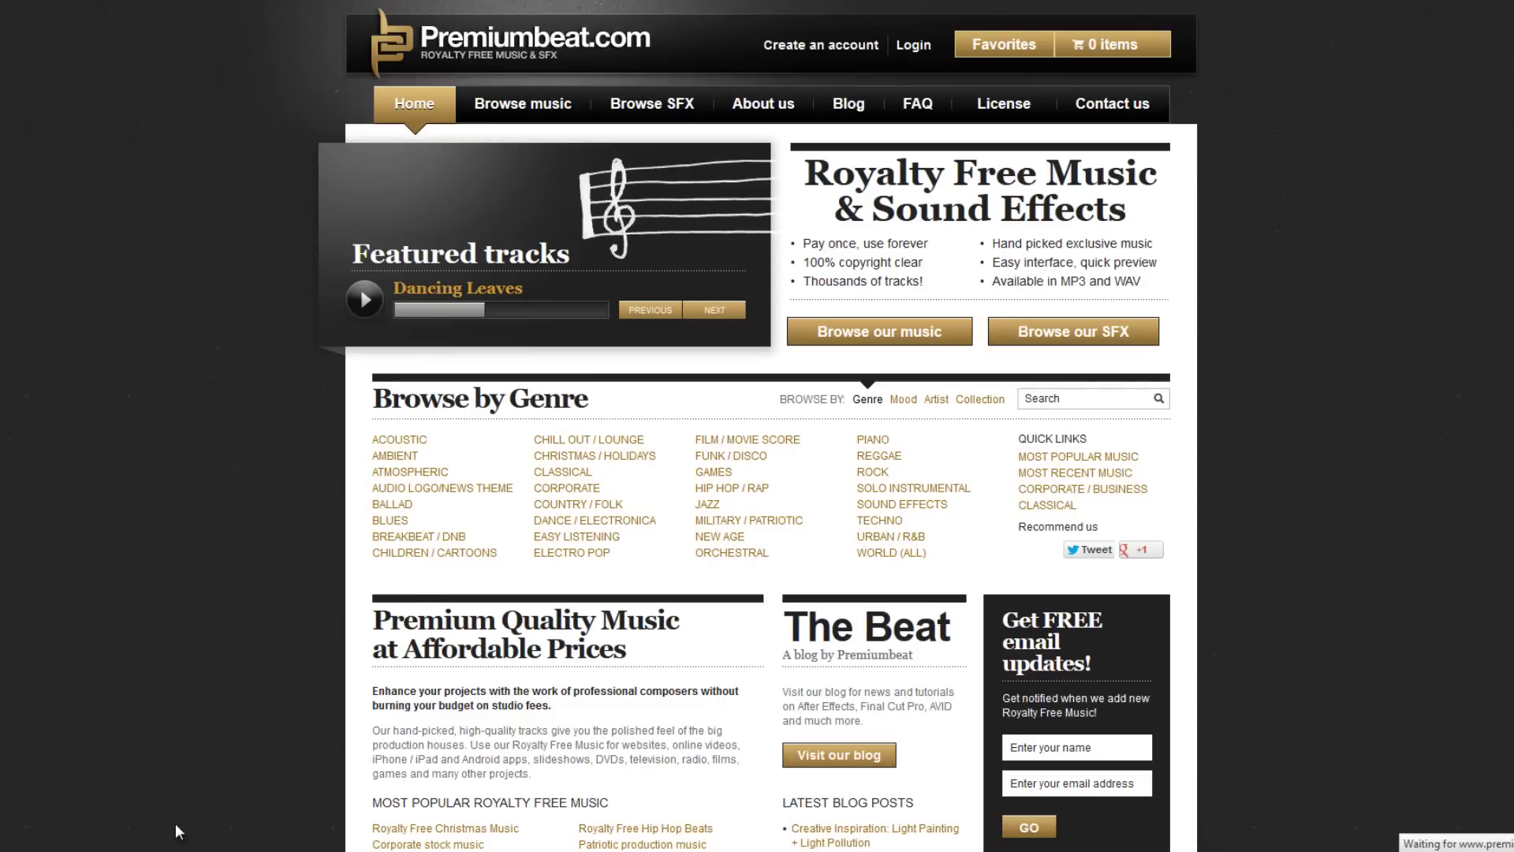
{"action": "scroll", "coordinate": [233, 494], "scroll_direction": "down", "scroll_amount": 3}
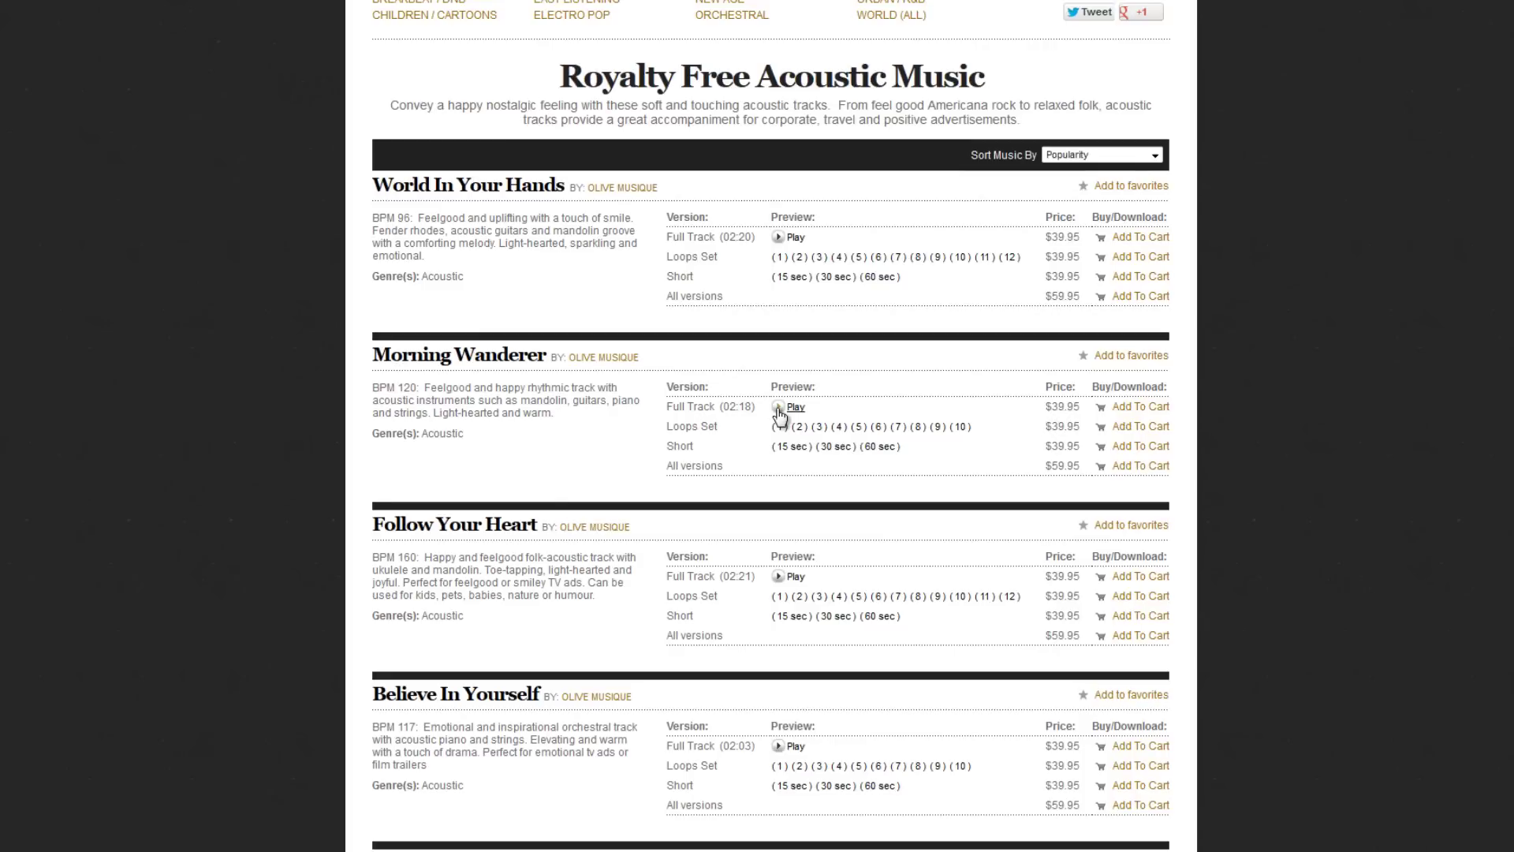
{"action": "left_click", "coordinate": [778, 407]}
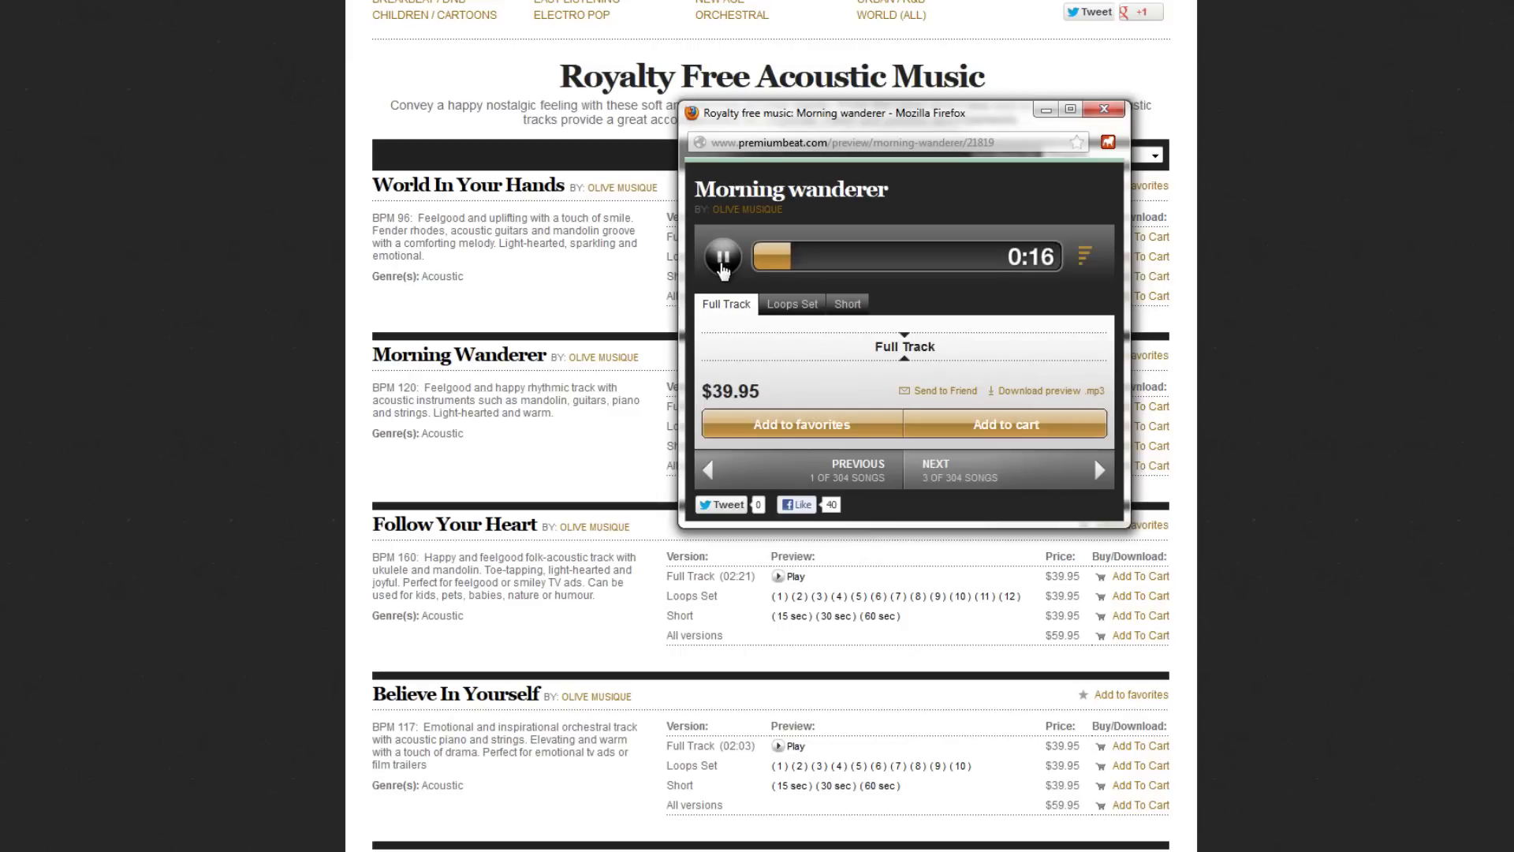
Pause the preview, save the Morning Wanderer preview mp3, and close the pop-up.
{"action": "left_click", "coordinate": [722, 267]}
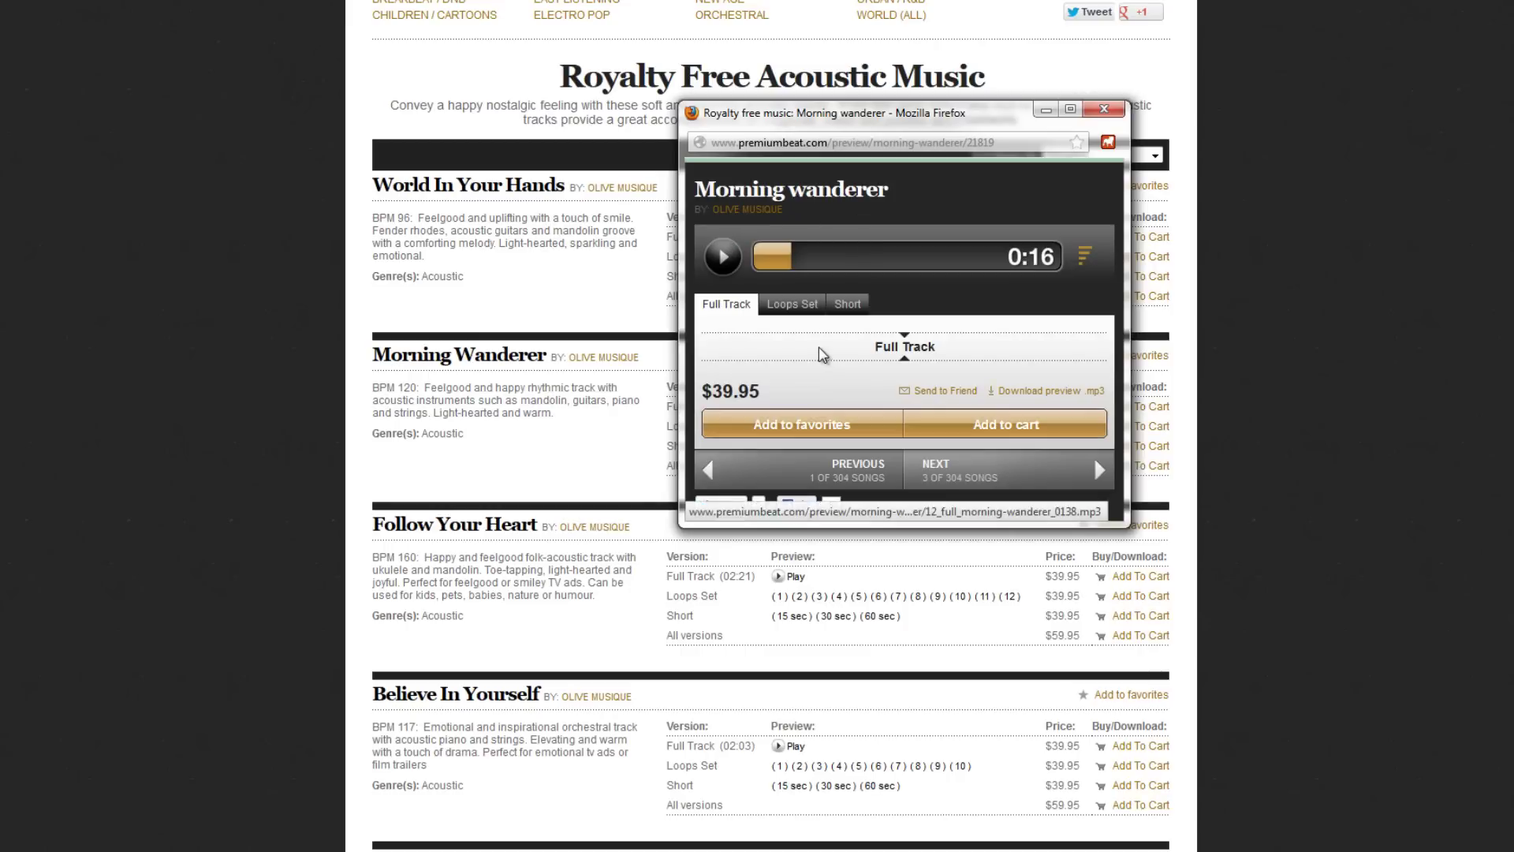
{"action": "left_click", "coordinate": [1035, 392]}
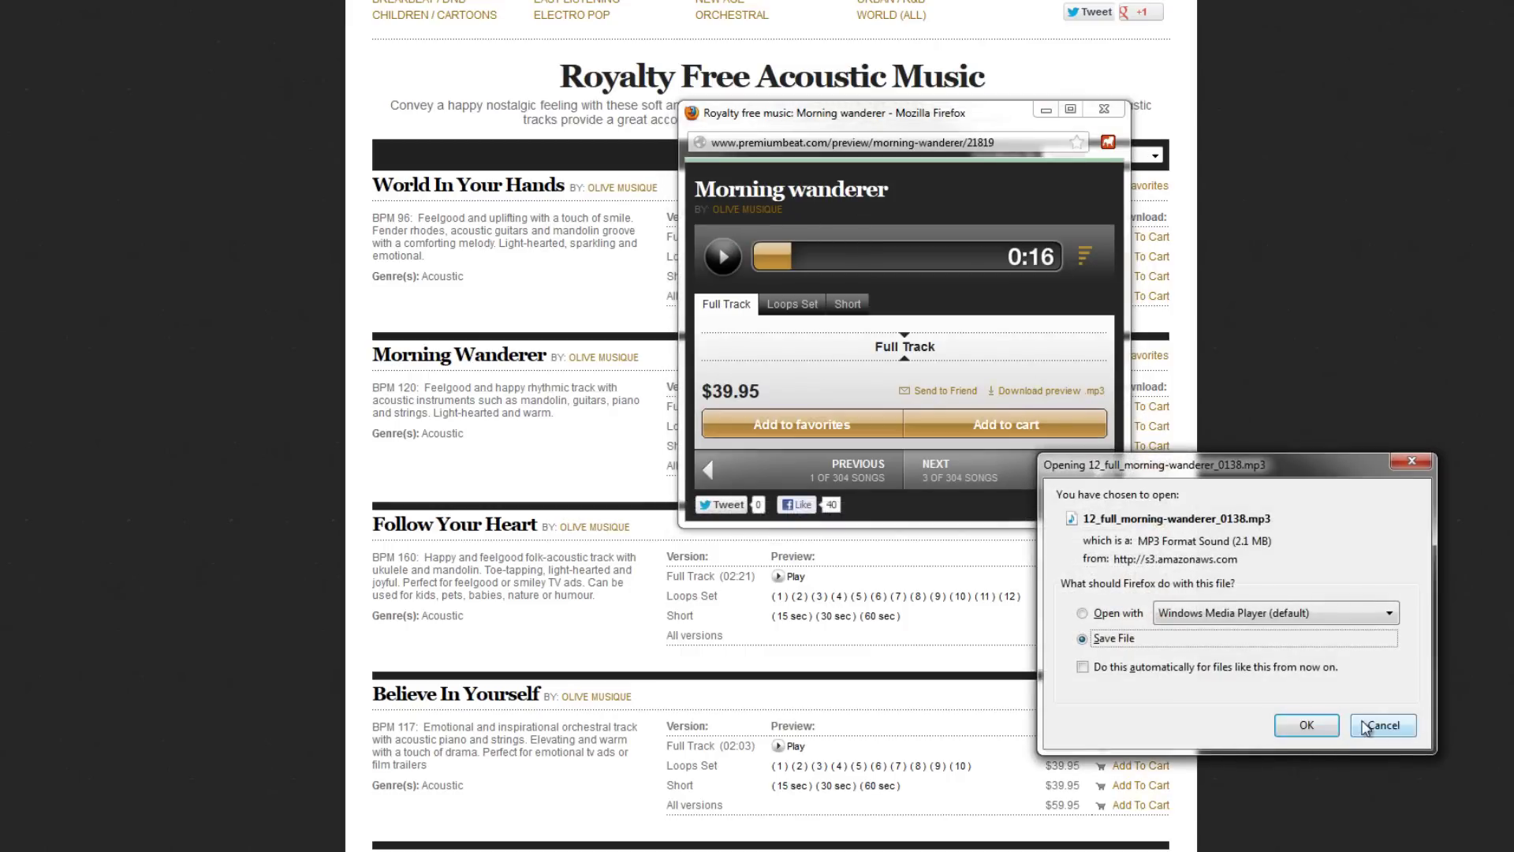
{"action": "left_click", "coordinate": [1385, 727]}
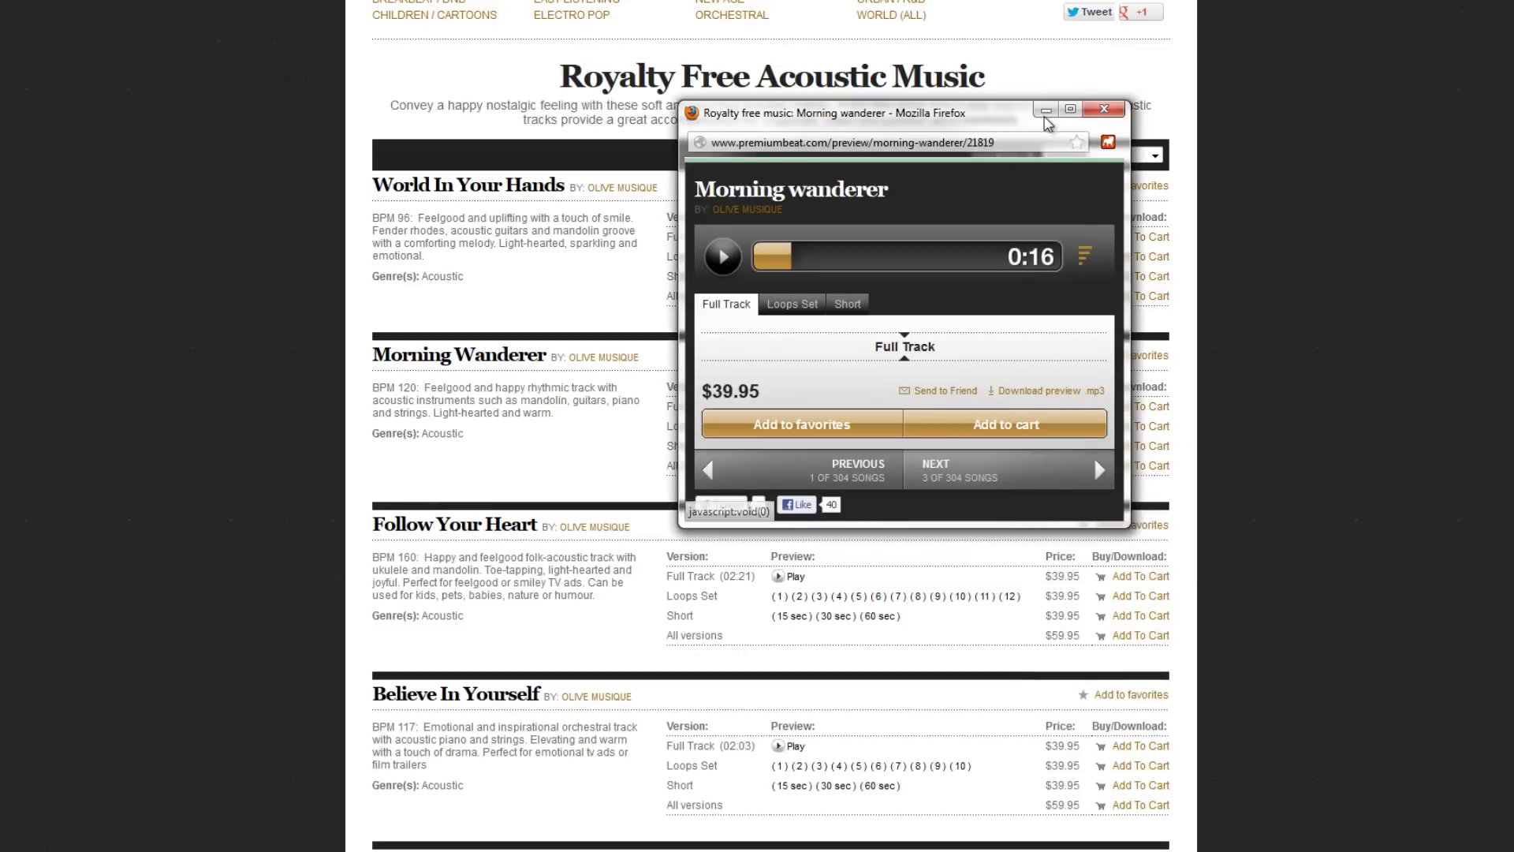
{"action": "left_click", "coordinate": [1104, 110]}
{"action": "scroll", "coordinate": [868, 315], "scroll_direction": "up", "scroll_amount": 5}
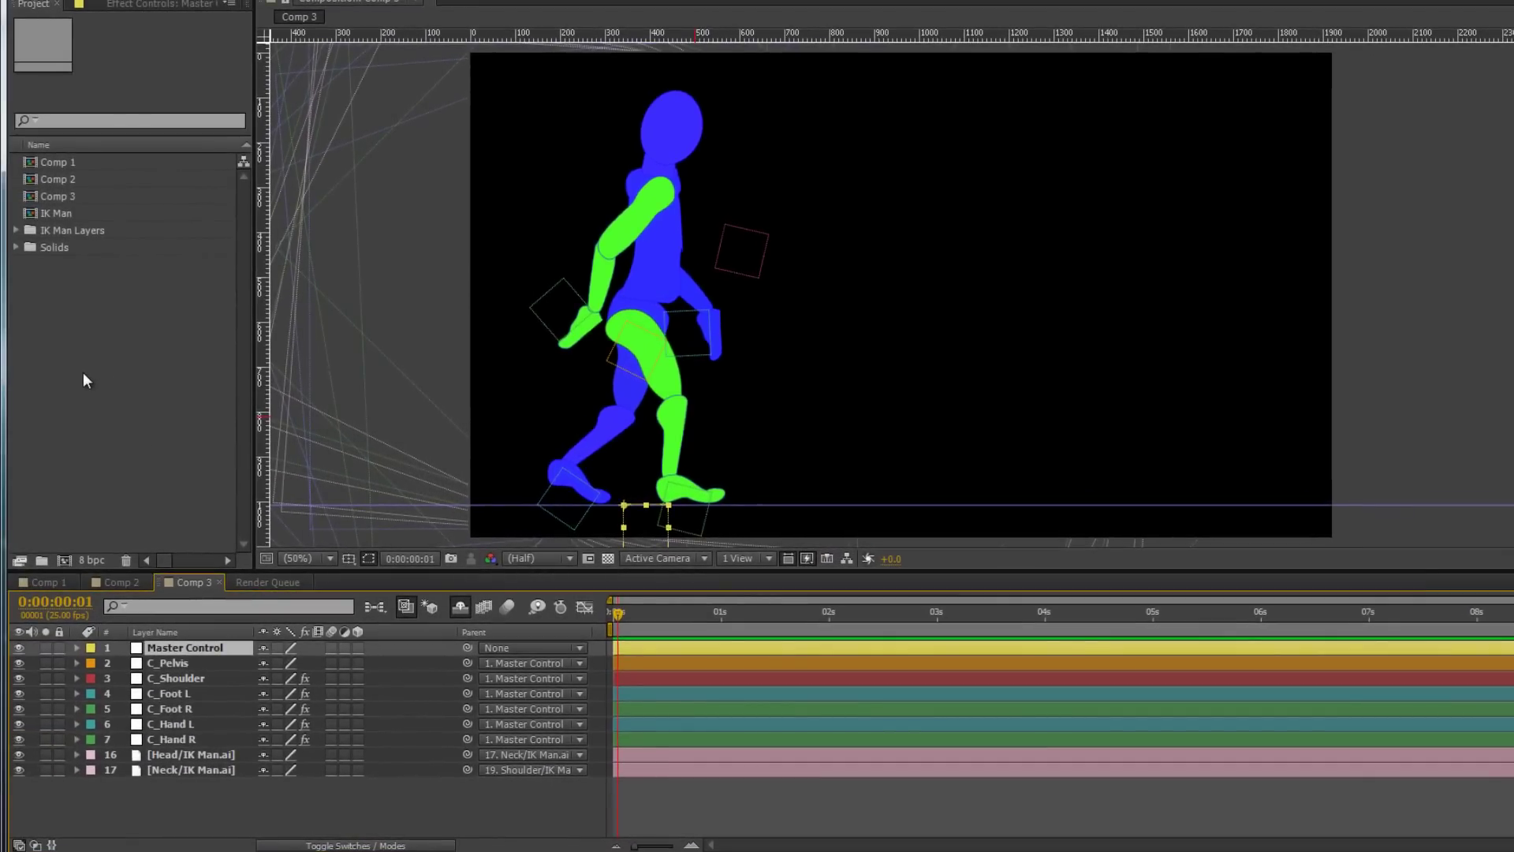
Import 12_full_morning-wanderer_0138.mp3 and add it to Comp 3 as a layer.
{"action": "double_click", "coordinate": [82, 354]}
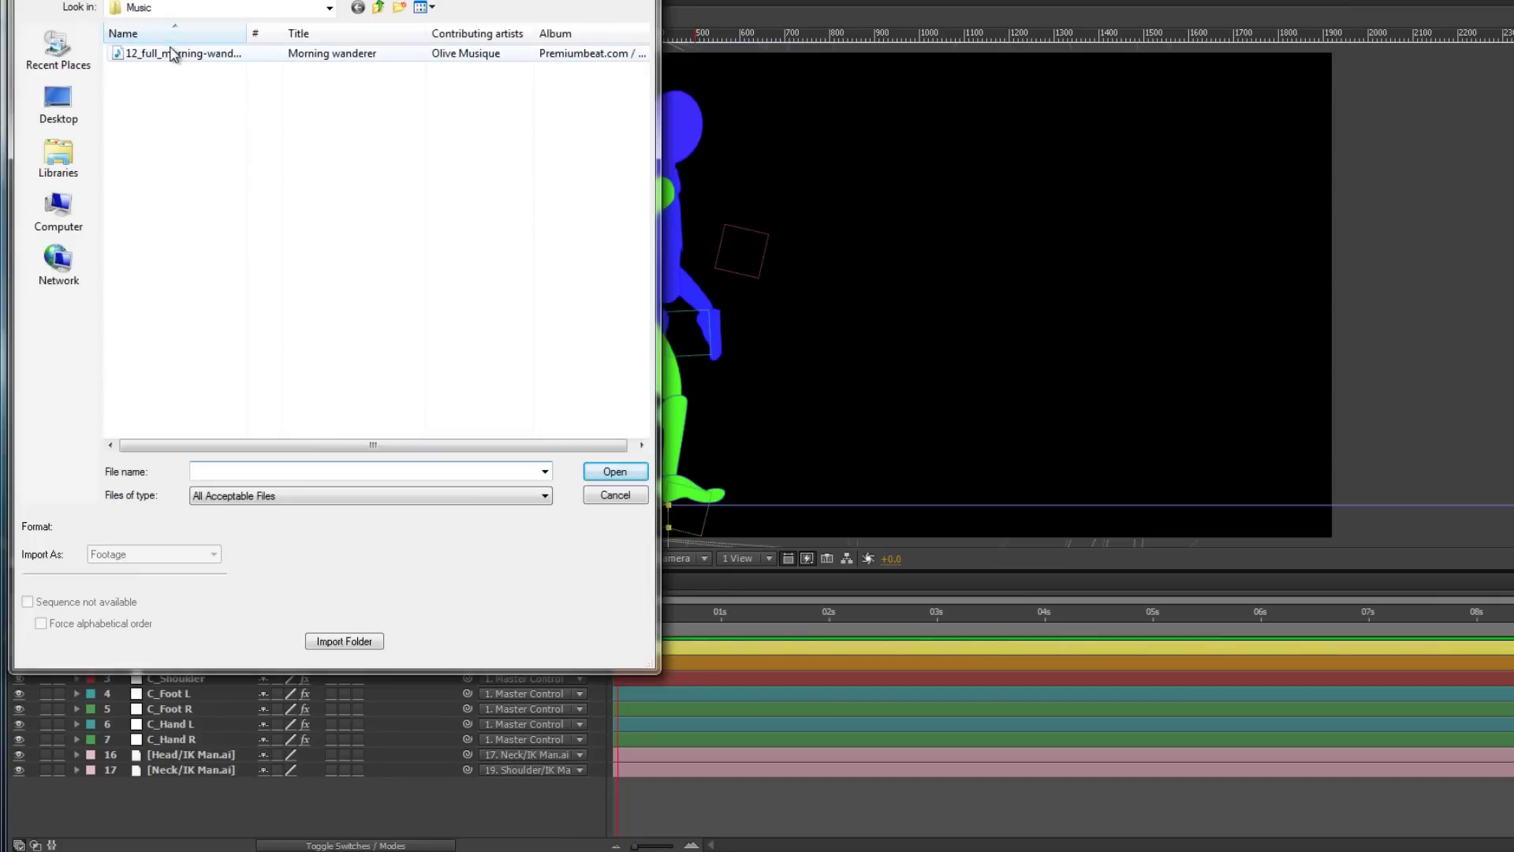
{"action": "left_click", "coordinate": [172, 52]}
{"action": "left_click", "coordinate": [619, 473]}
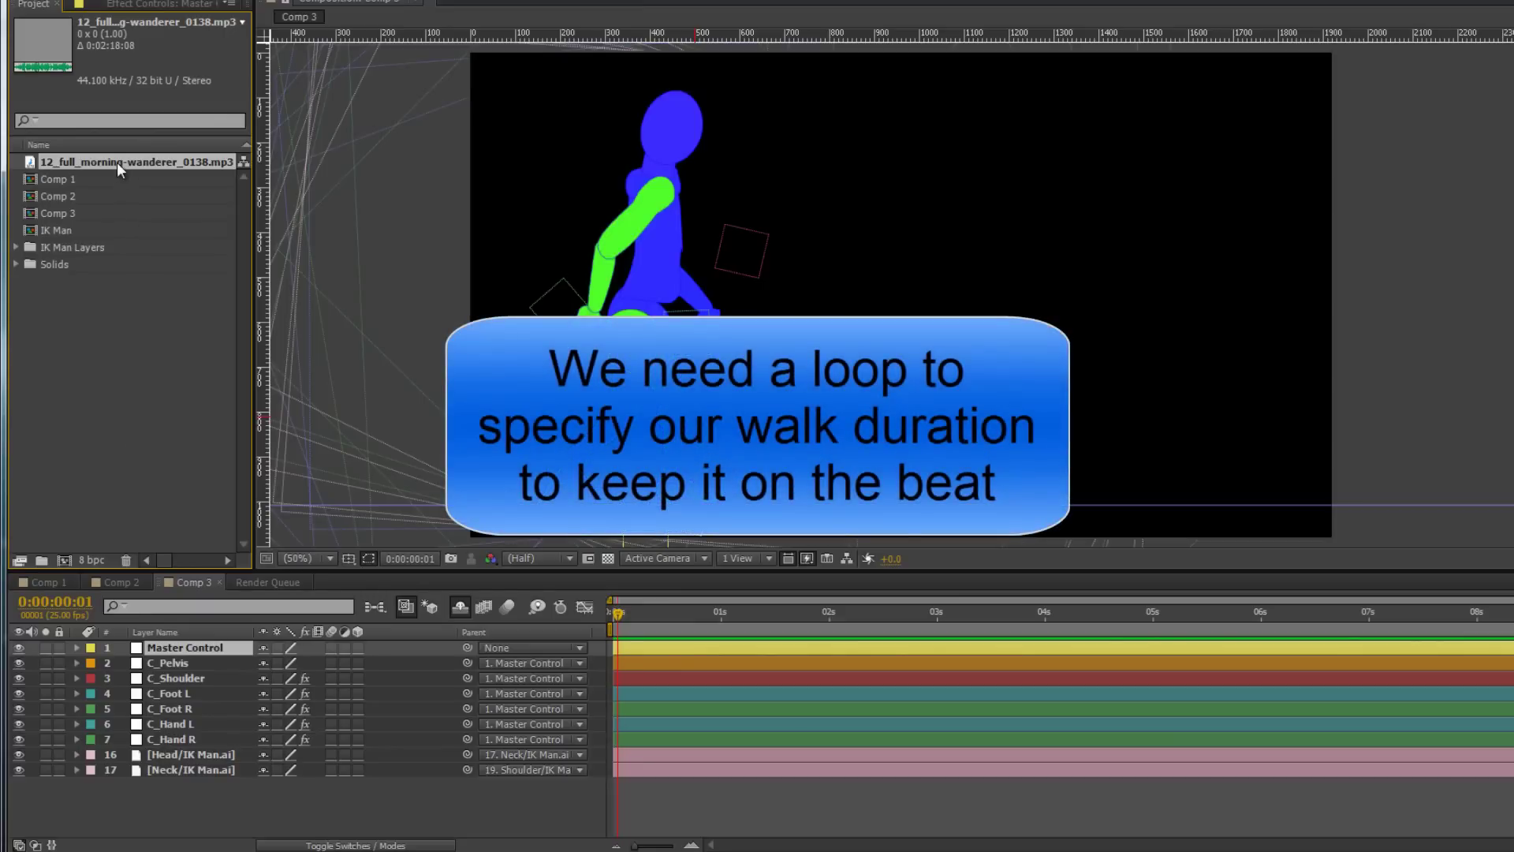
{"action": "left_click_drag", "start_coordinate": [117, 163], "coordinate": [106, 772]}
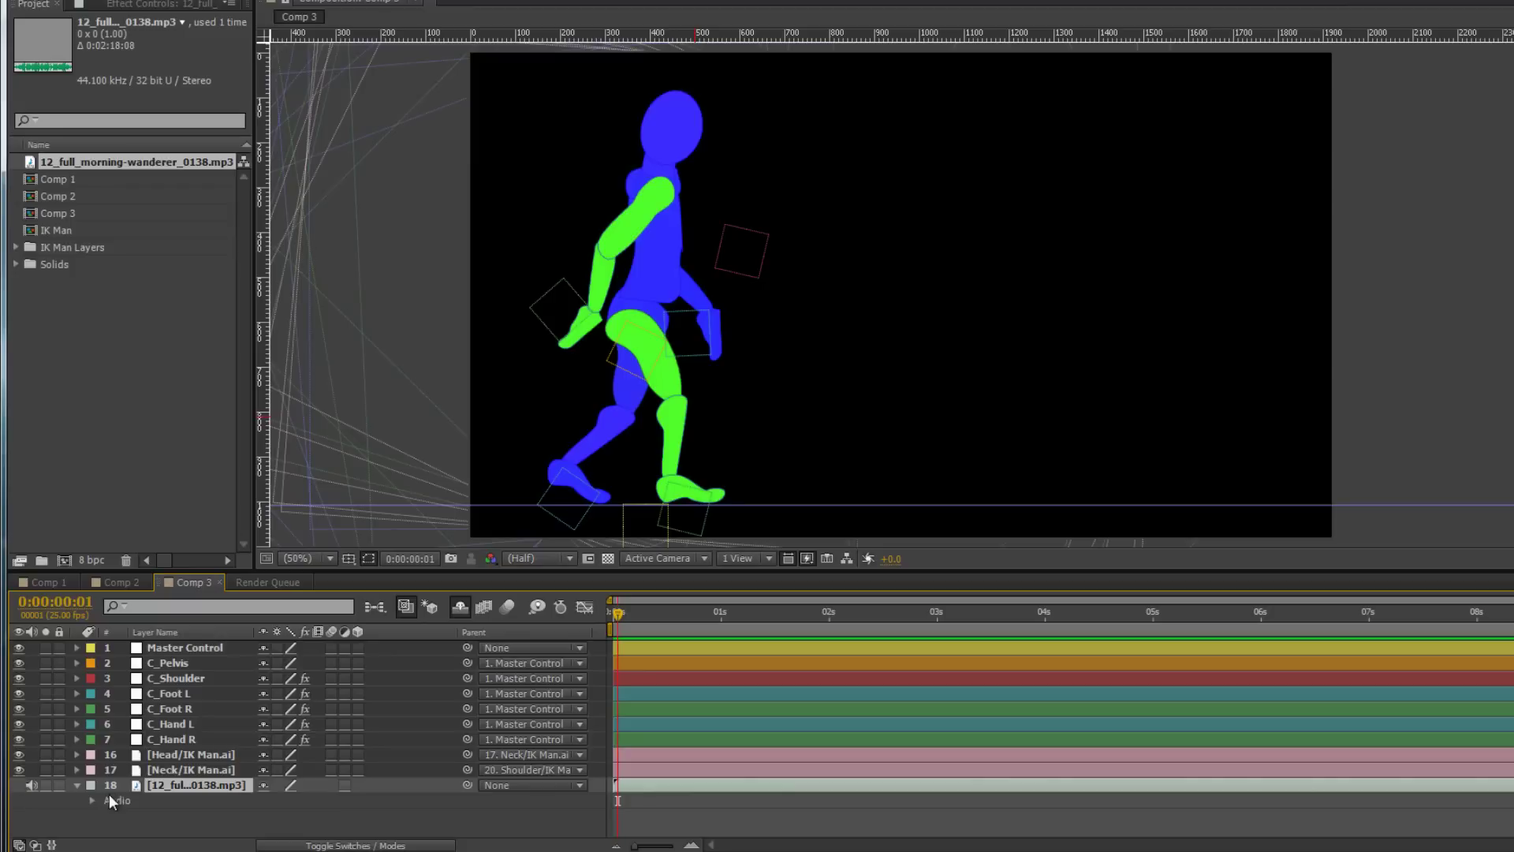
Show the music waveform in an enlarged timeline and set the work area start at frame 0.
{"action": "left_click", "coordinate": [92, 799]}
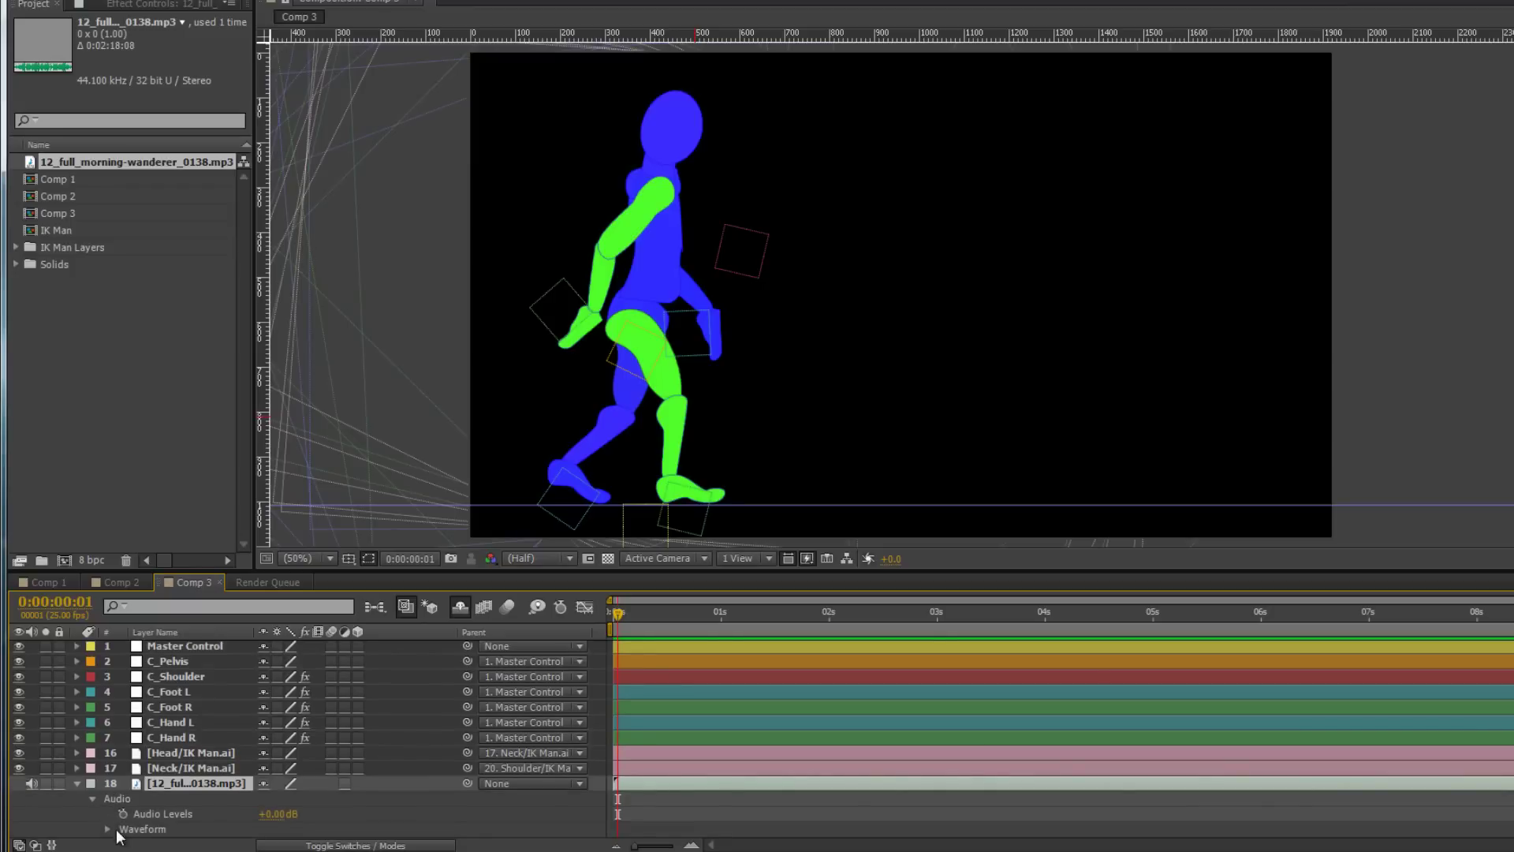
{"action": "left_click", "coordinate": [108, 829]}
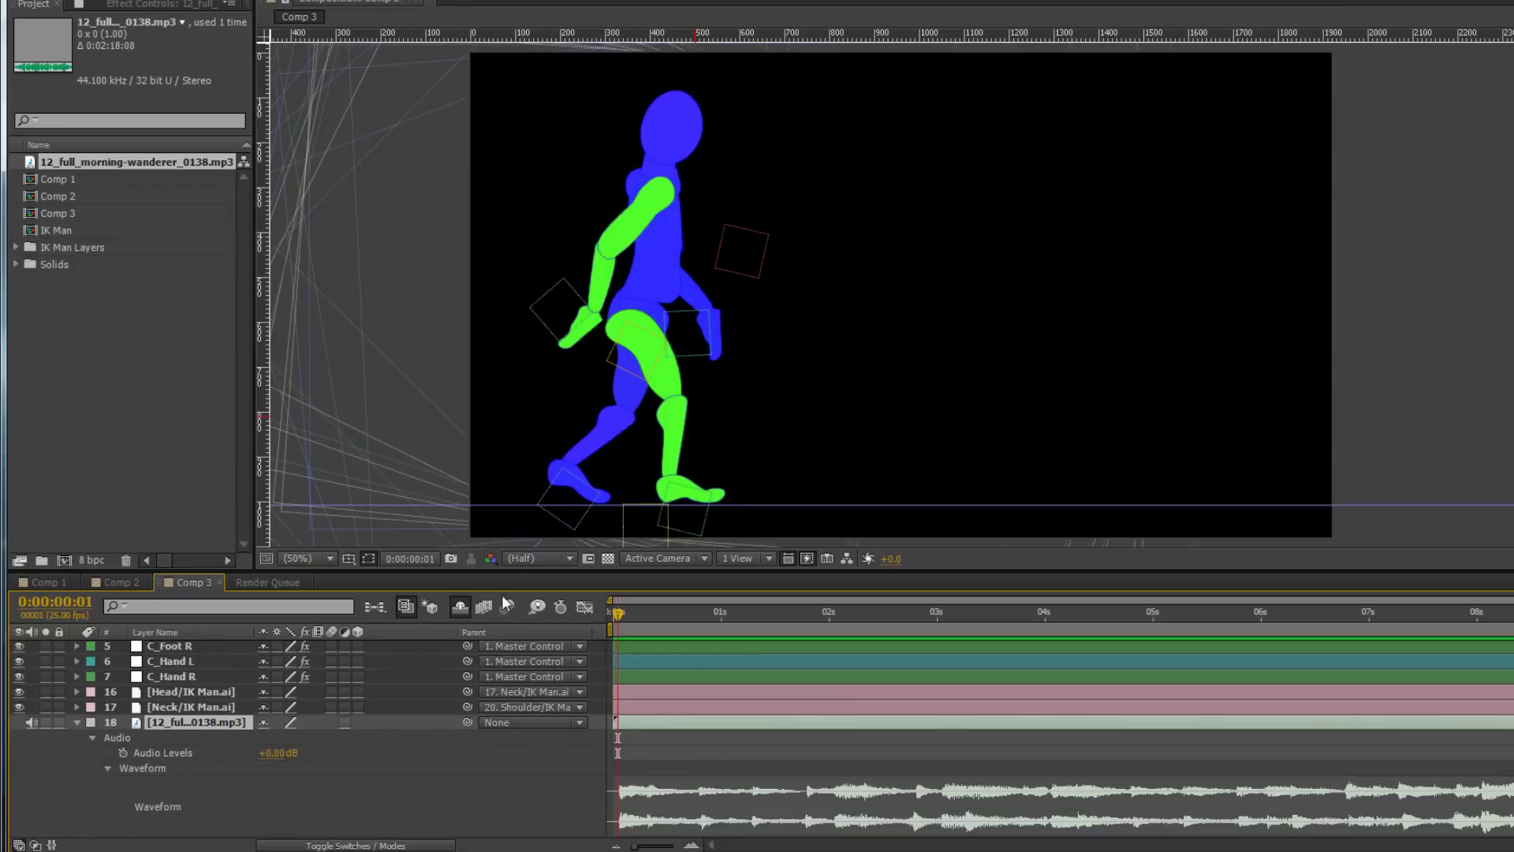
{"action": "left_click_drag", "start_coordinate": [507, 570], "coordinate": [498, 474]}
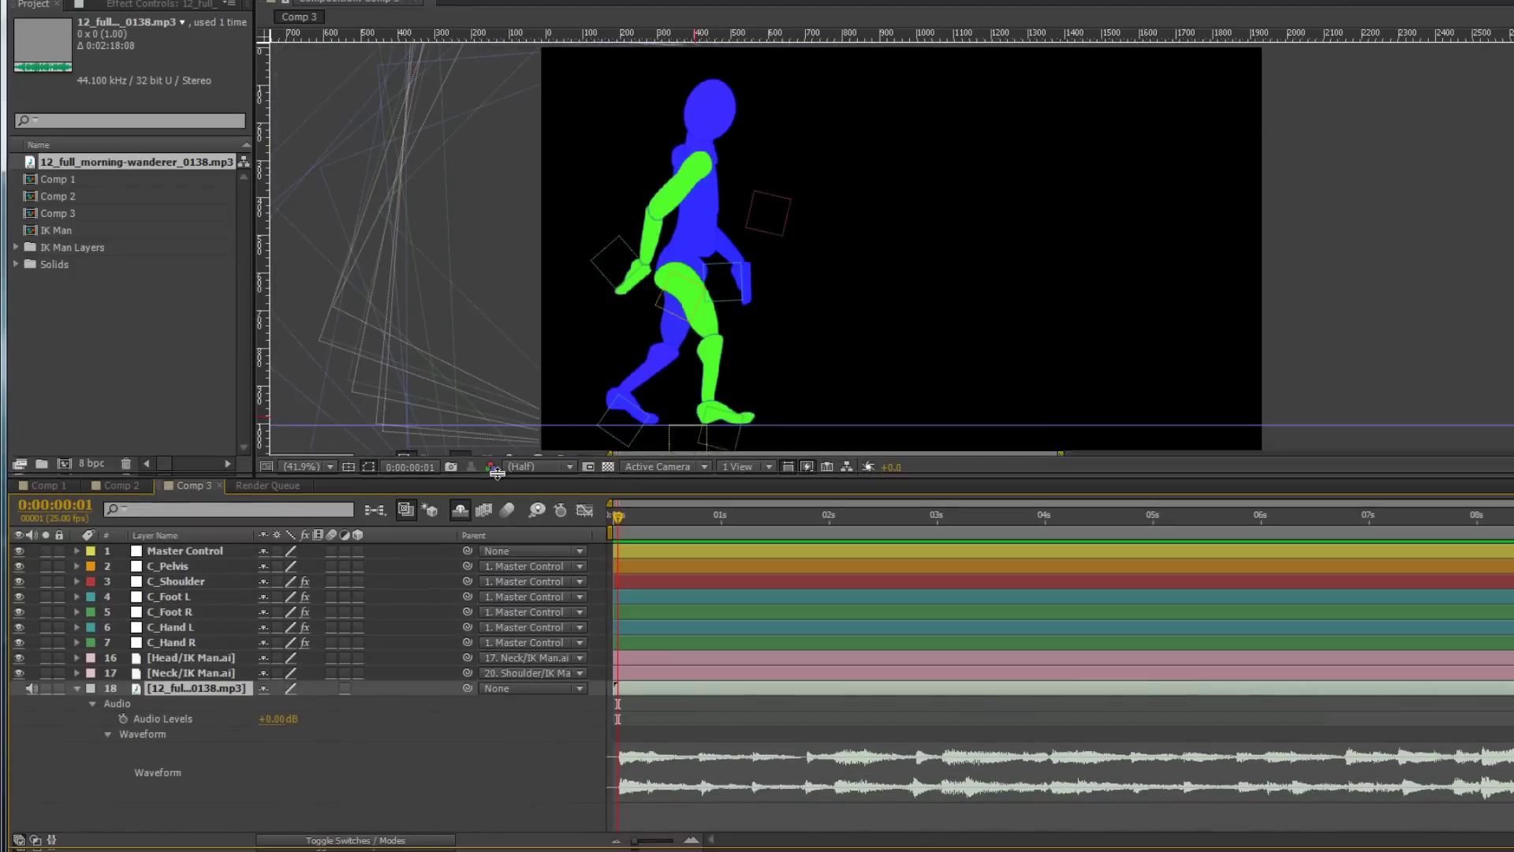
{"action": "left_click", "coordinate": [77, 688]}
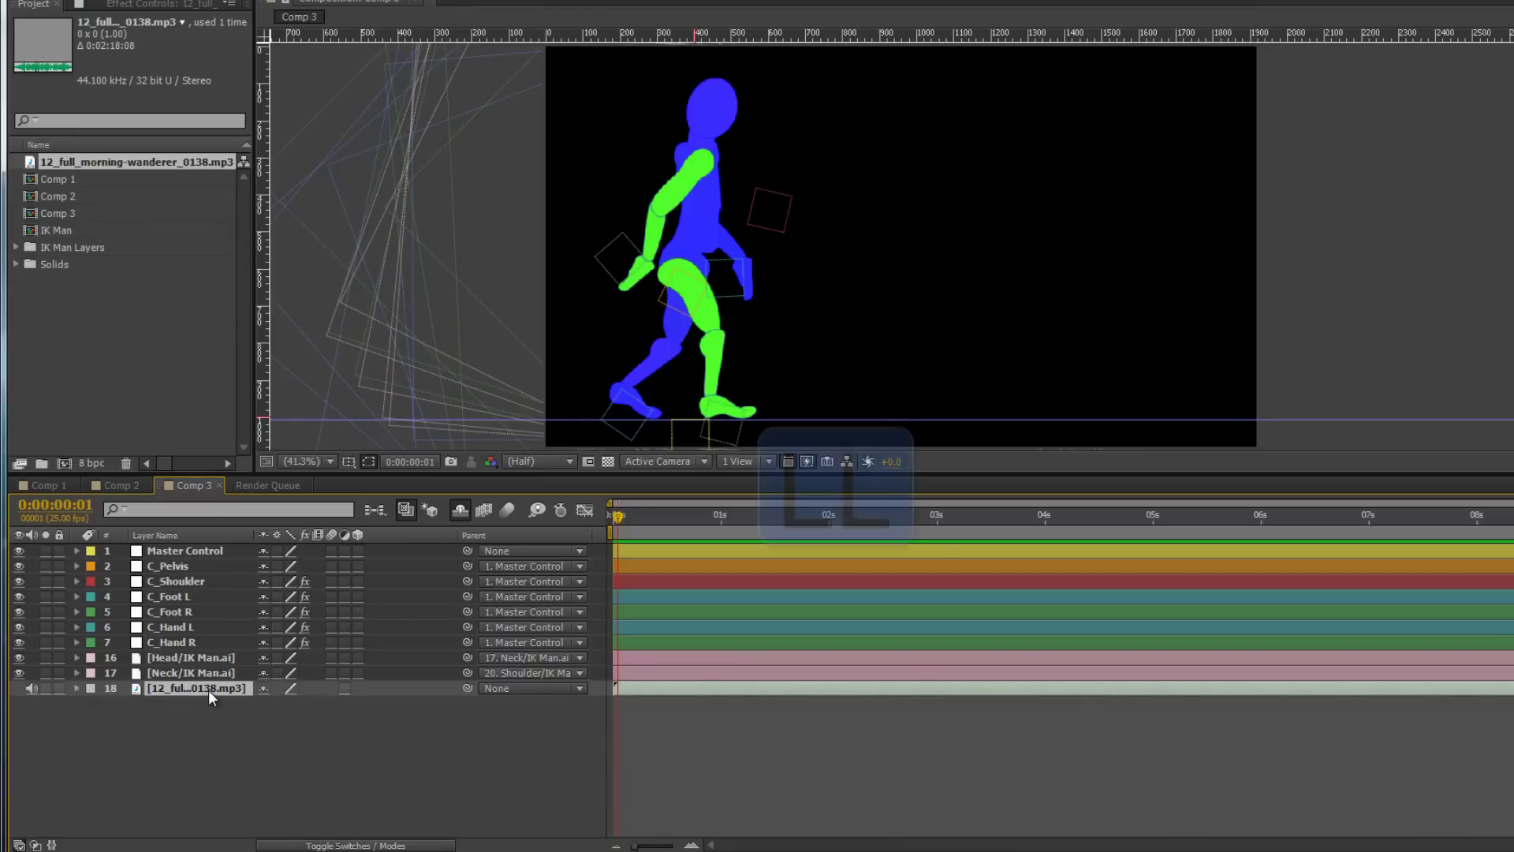
{"action": "key", "text": "l"}
{"action": "key", "text": "l"}
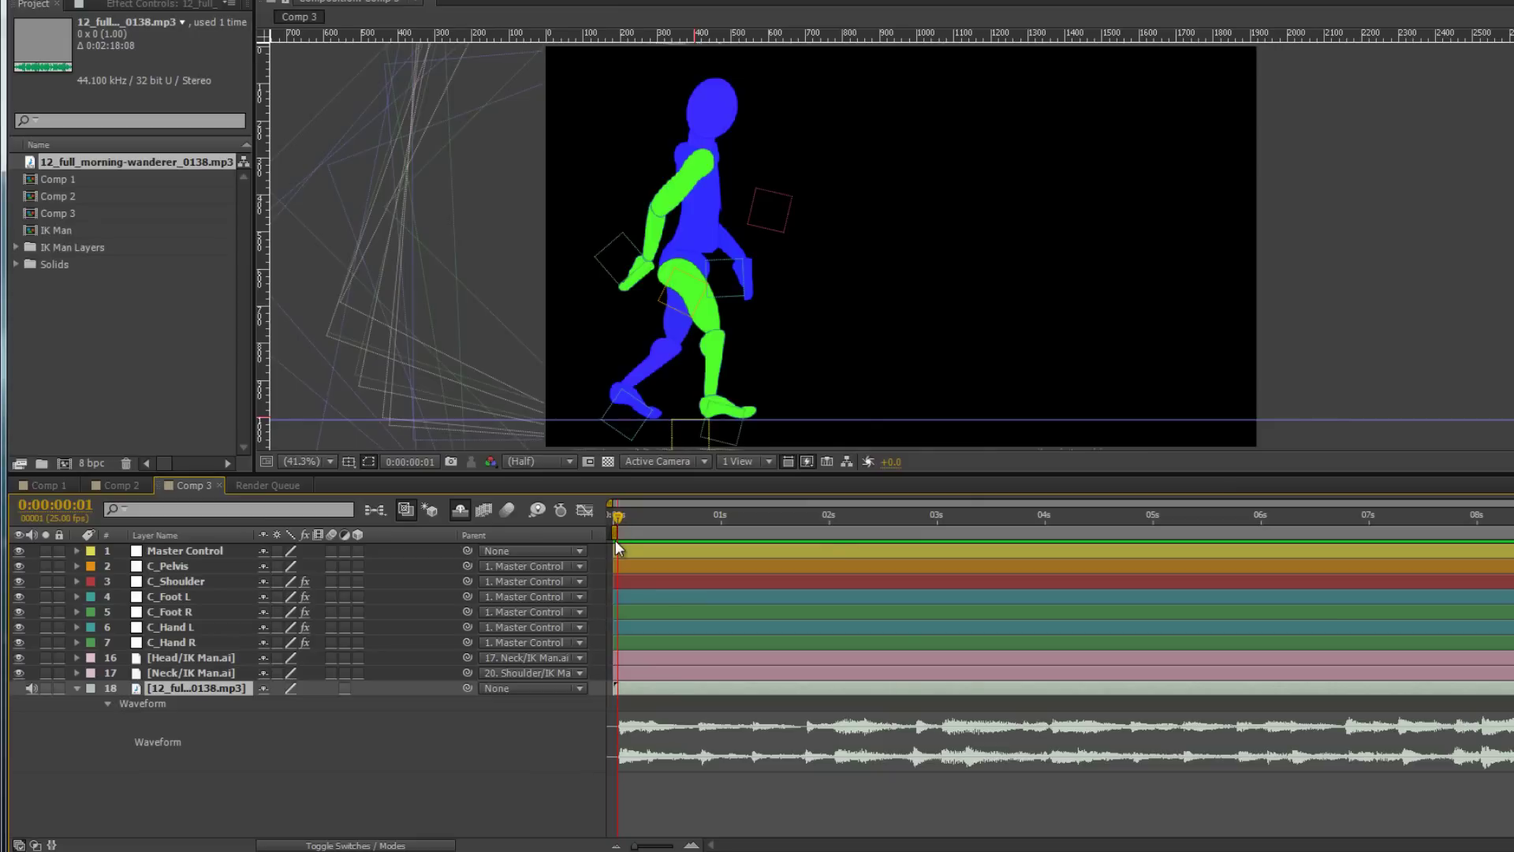
{"action": "key", "text": "b"}
End the work area at 2 seconds with N and preview the walk loop.
{"action": "key", "text": "KP_0"}
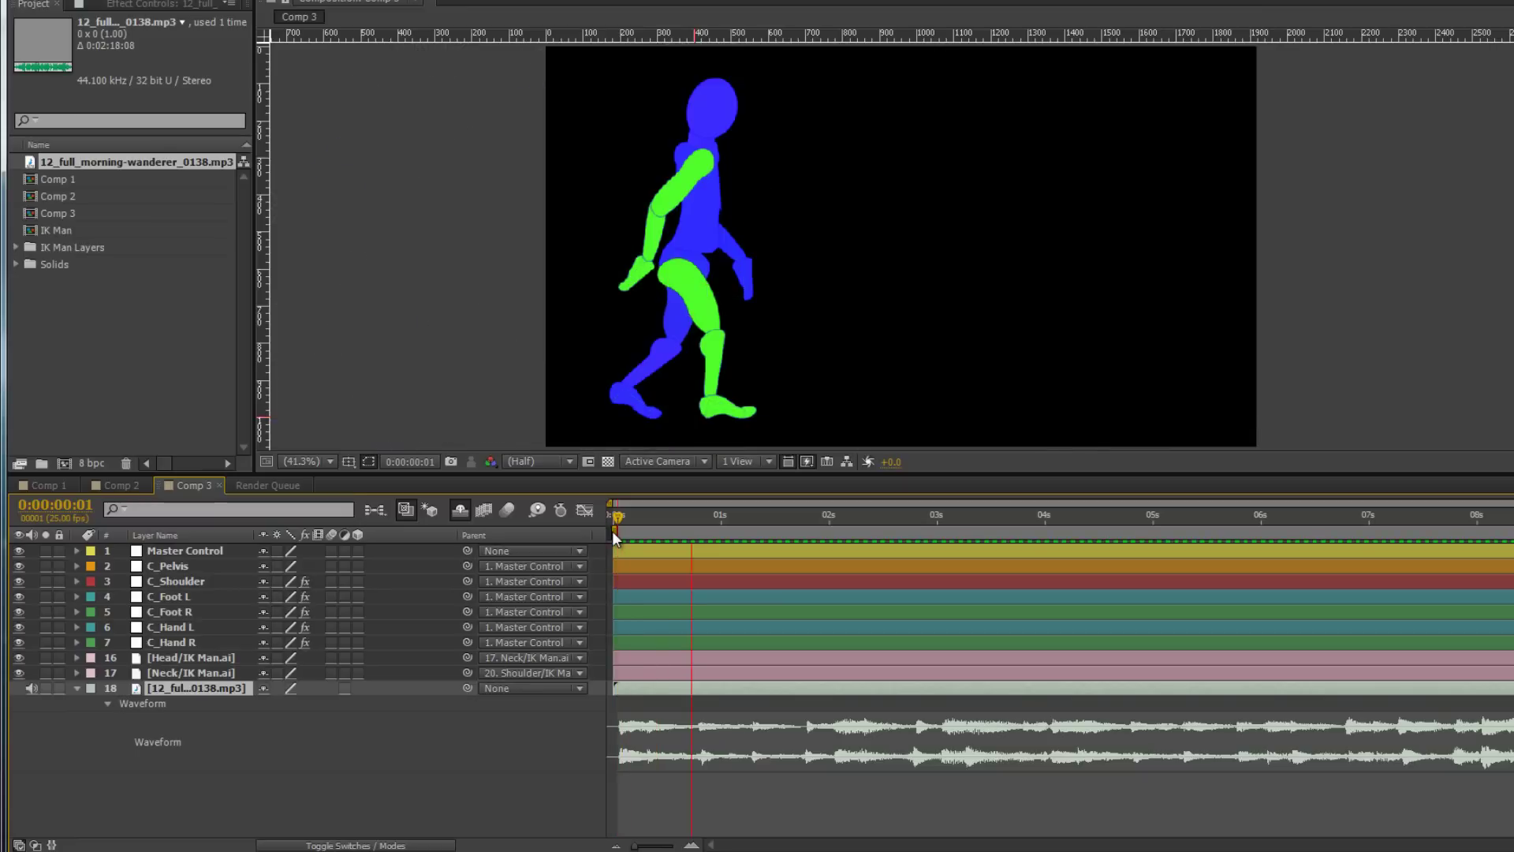
{"action": "left_click", "coordinate": [611, 531]}
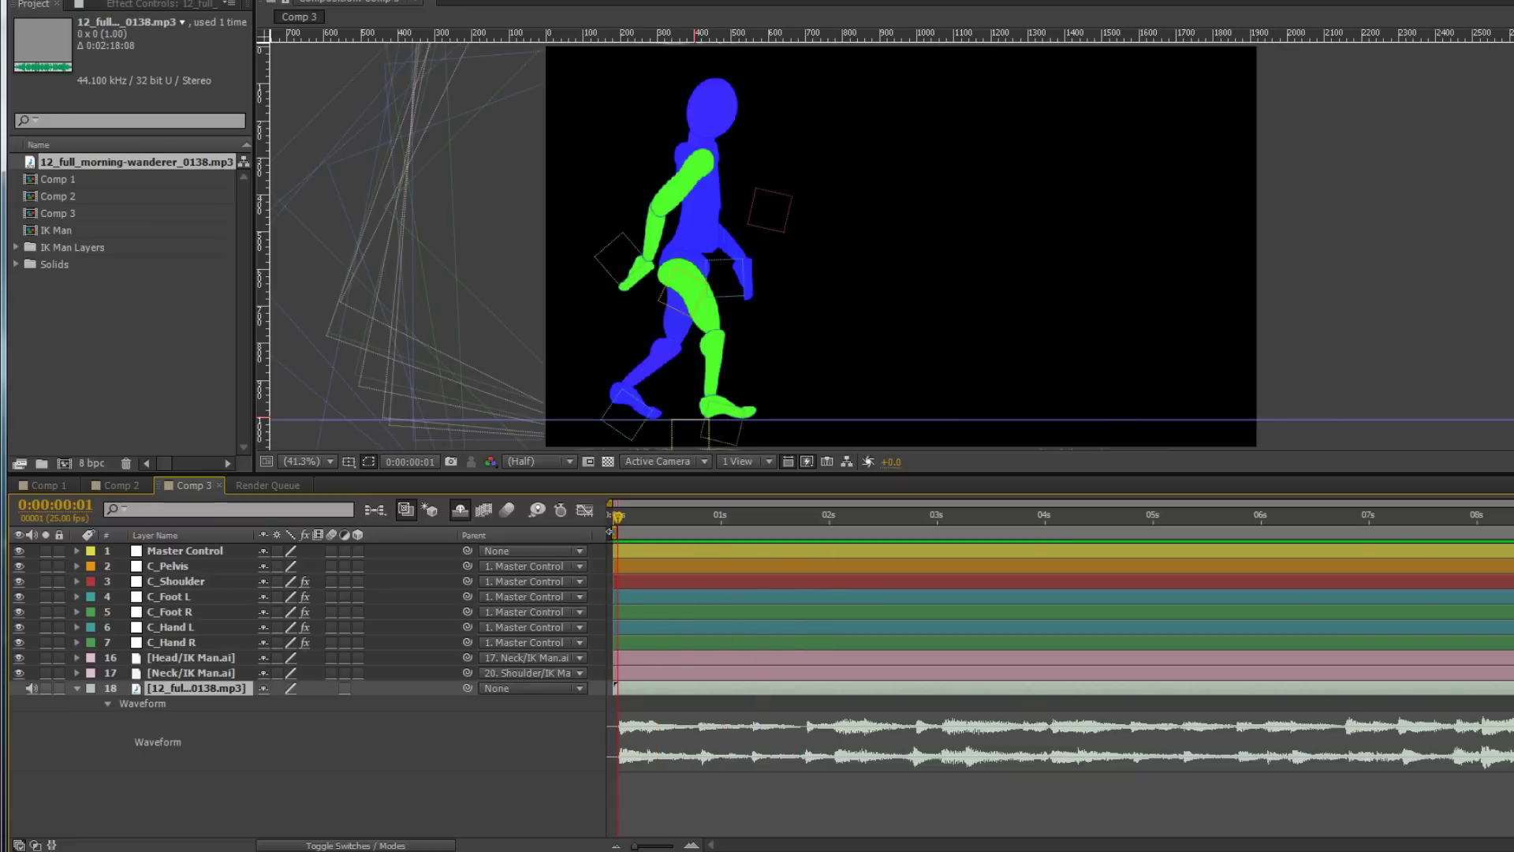
{"action": "left_click", "coordinate": [832, 524]}
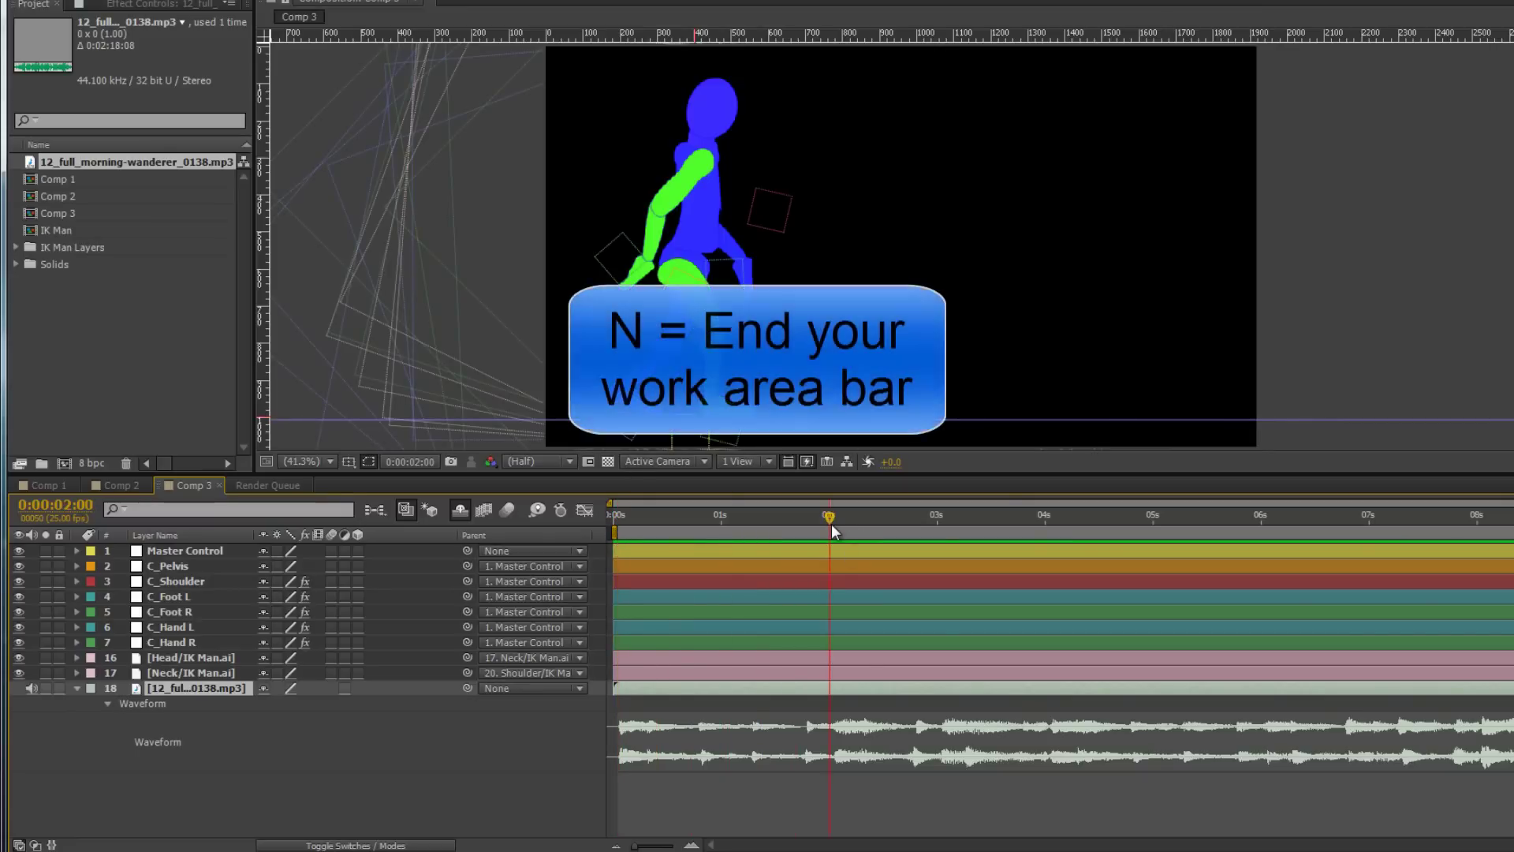
{"action": "key", "text": "n"}
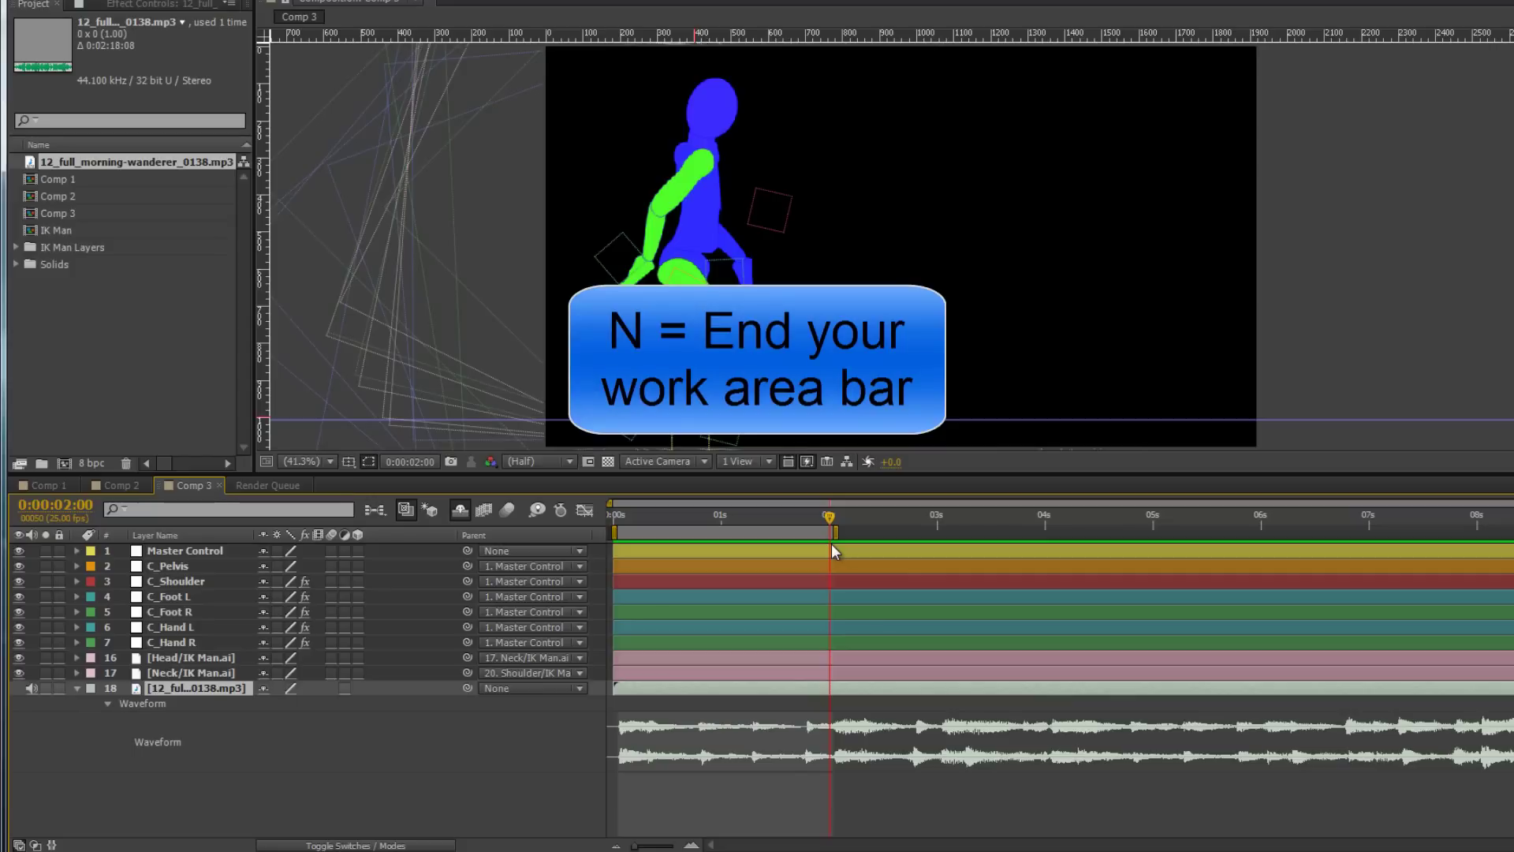
{"action": "key", "text": "KP_0"}
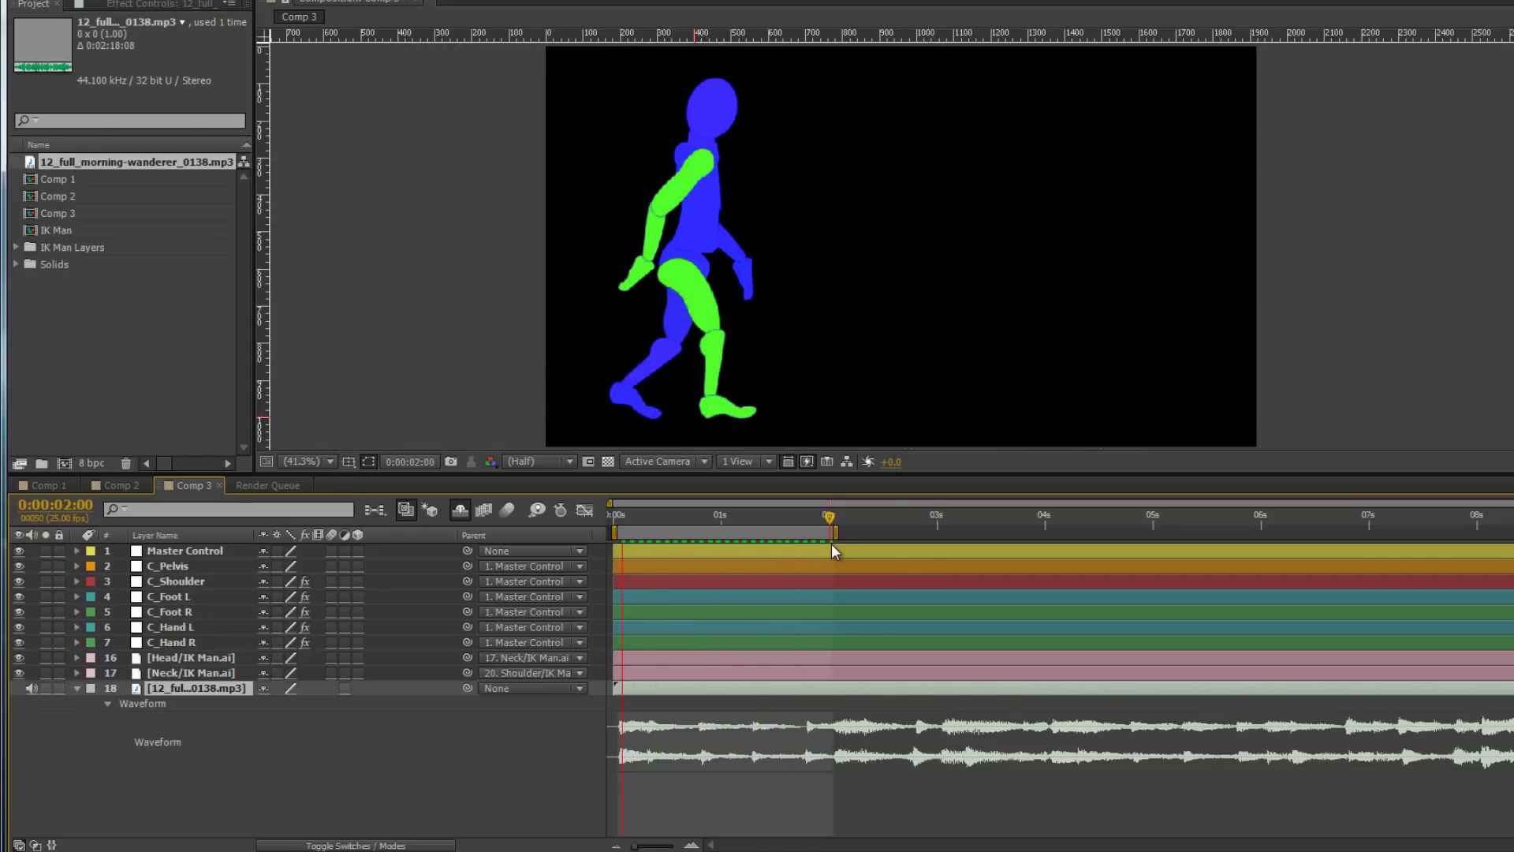
{"action": "key", "text": "space"}
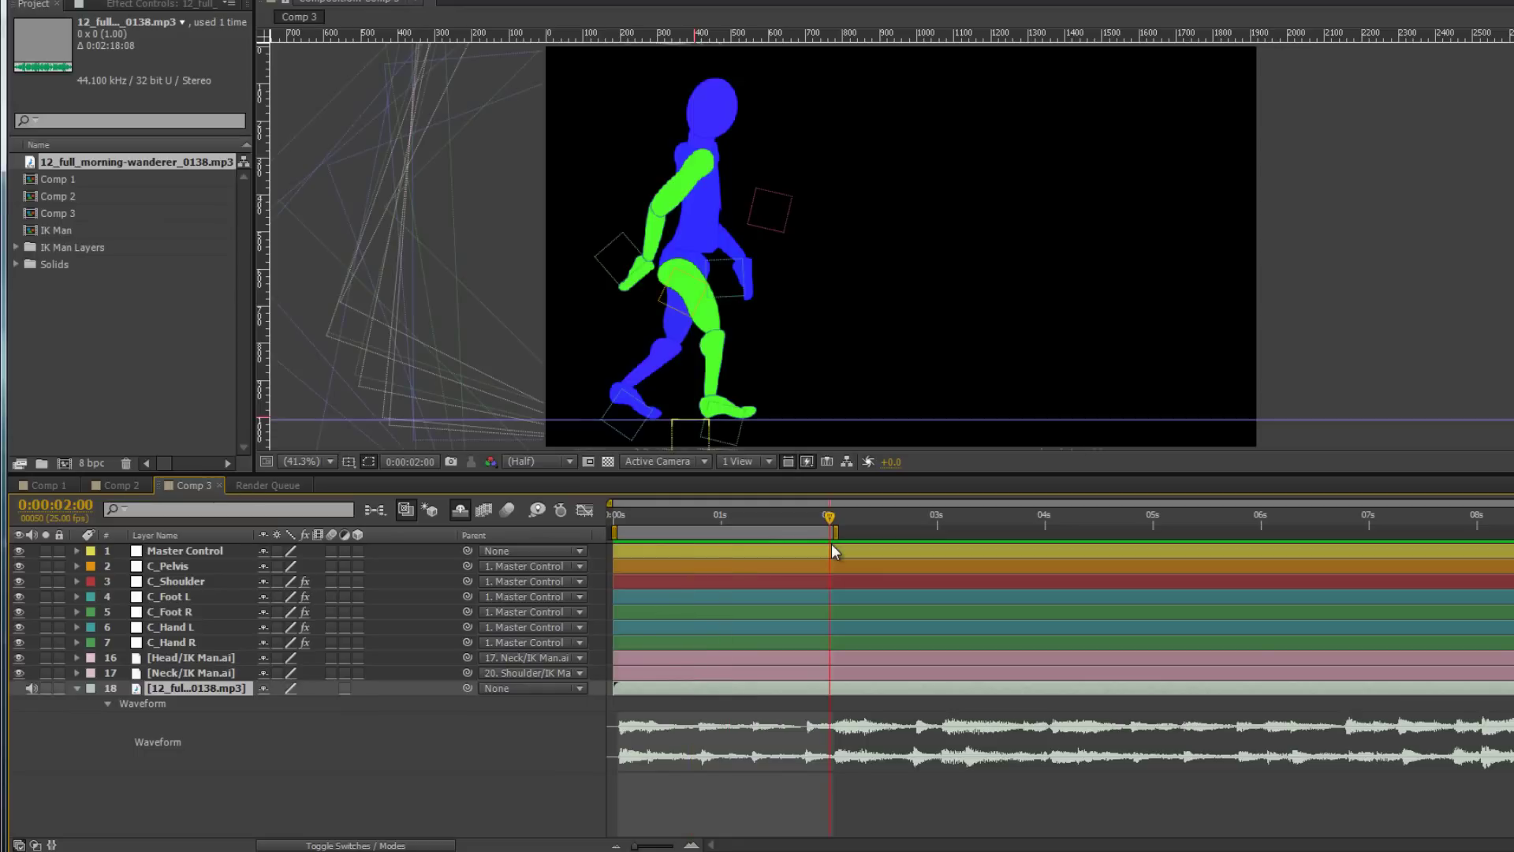
Nudge the work-area end bracket to 0:00:02:00, re-preview, then move to Audition.
{"action": "left_click_drag", "start_coordinate": [840, 536], "coordinate": [845, 536]}
{"action": "key", "text": "KP_0"}
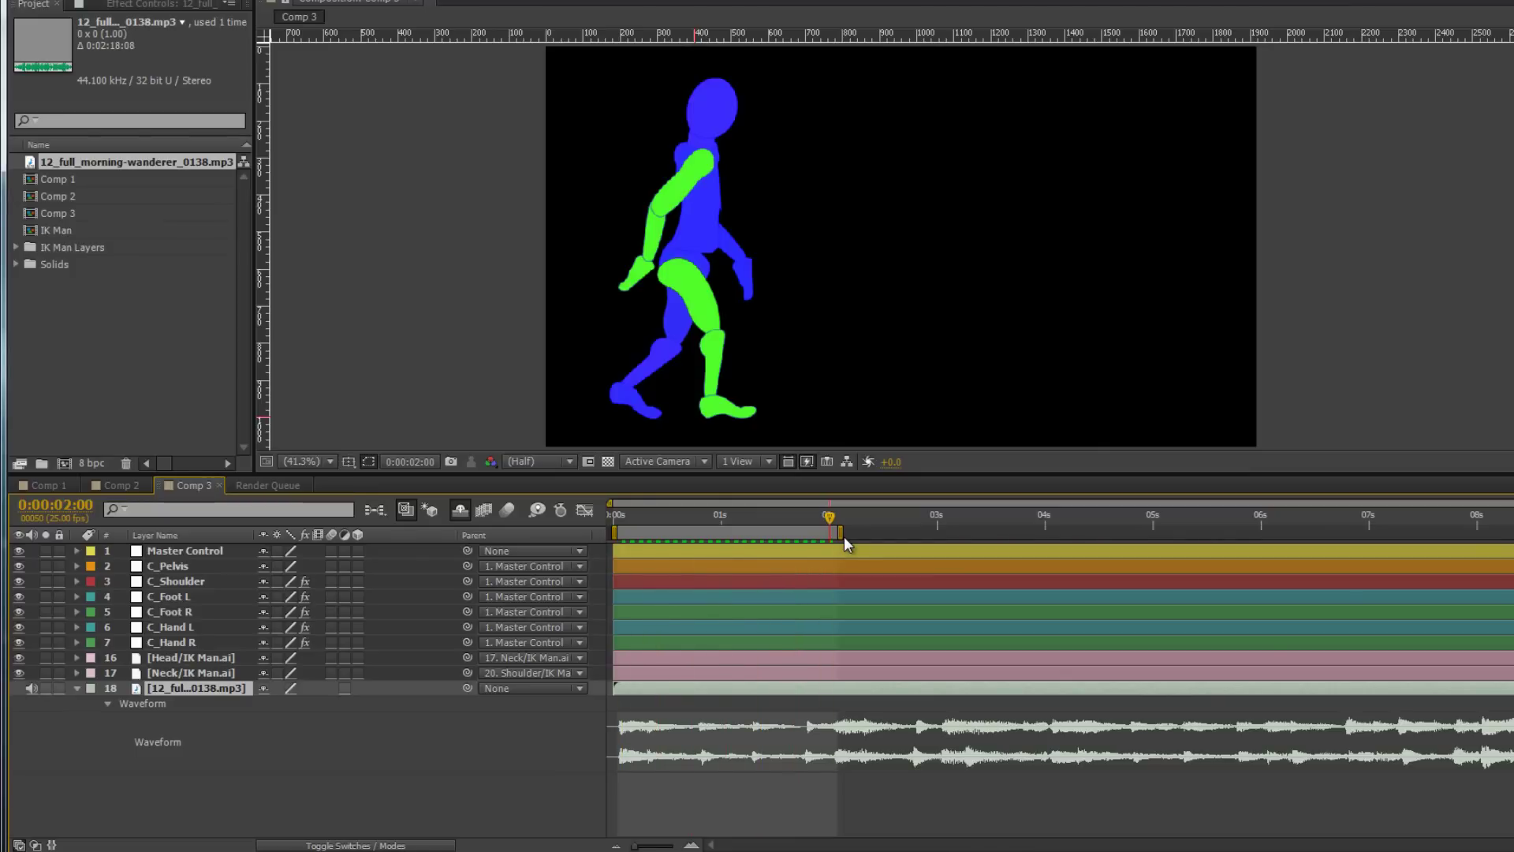
{"action": "key", "text": "space"}
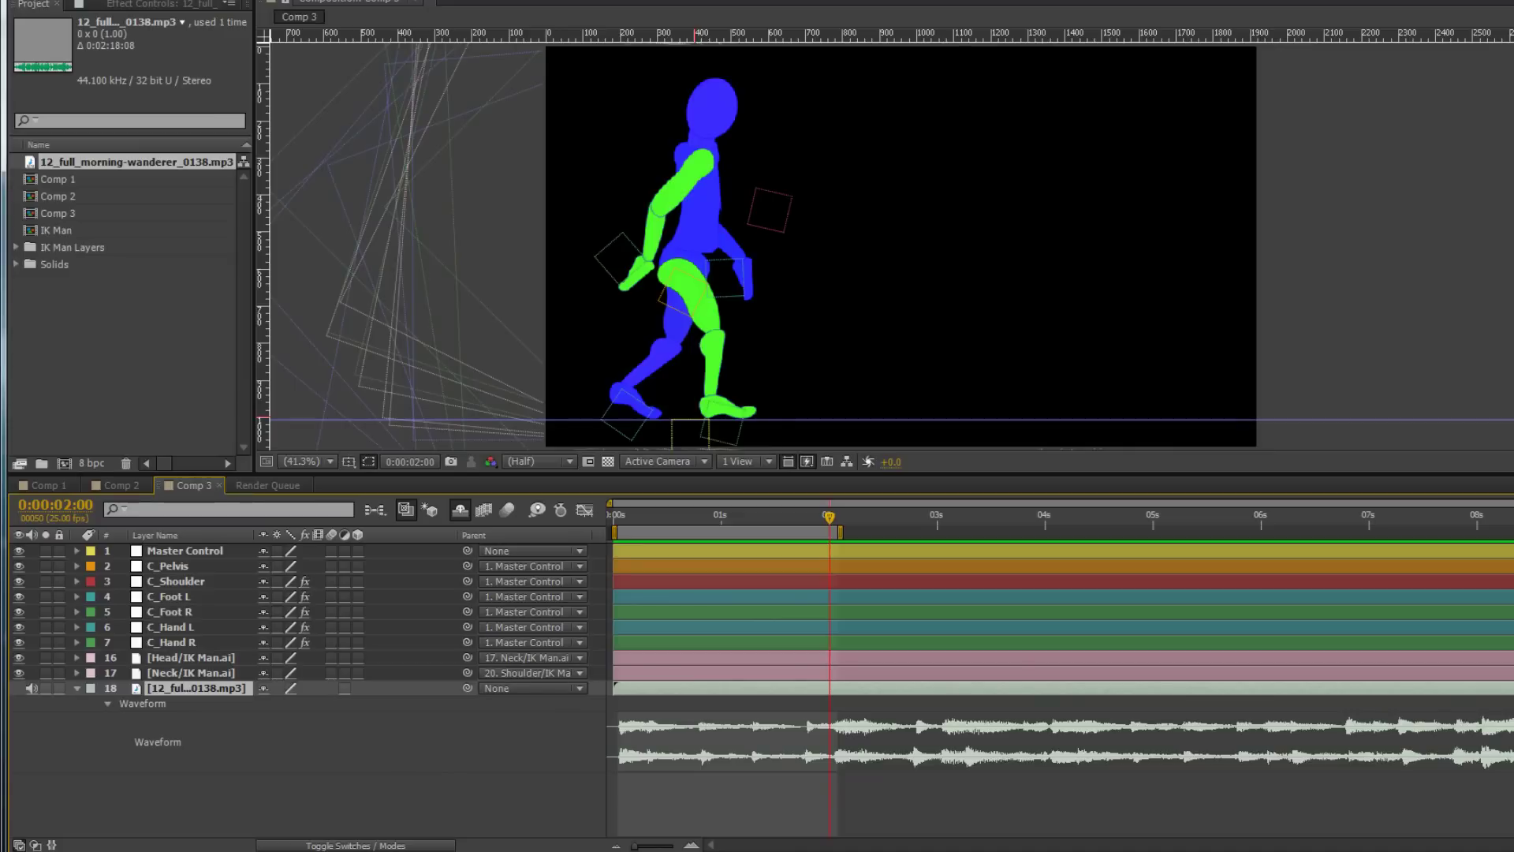
{"action": "left_click", "coordinate": [237, 851]}
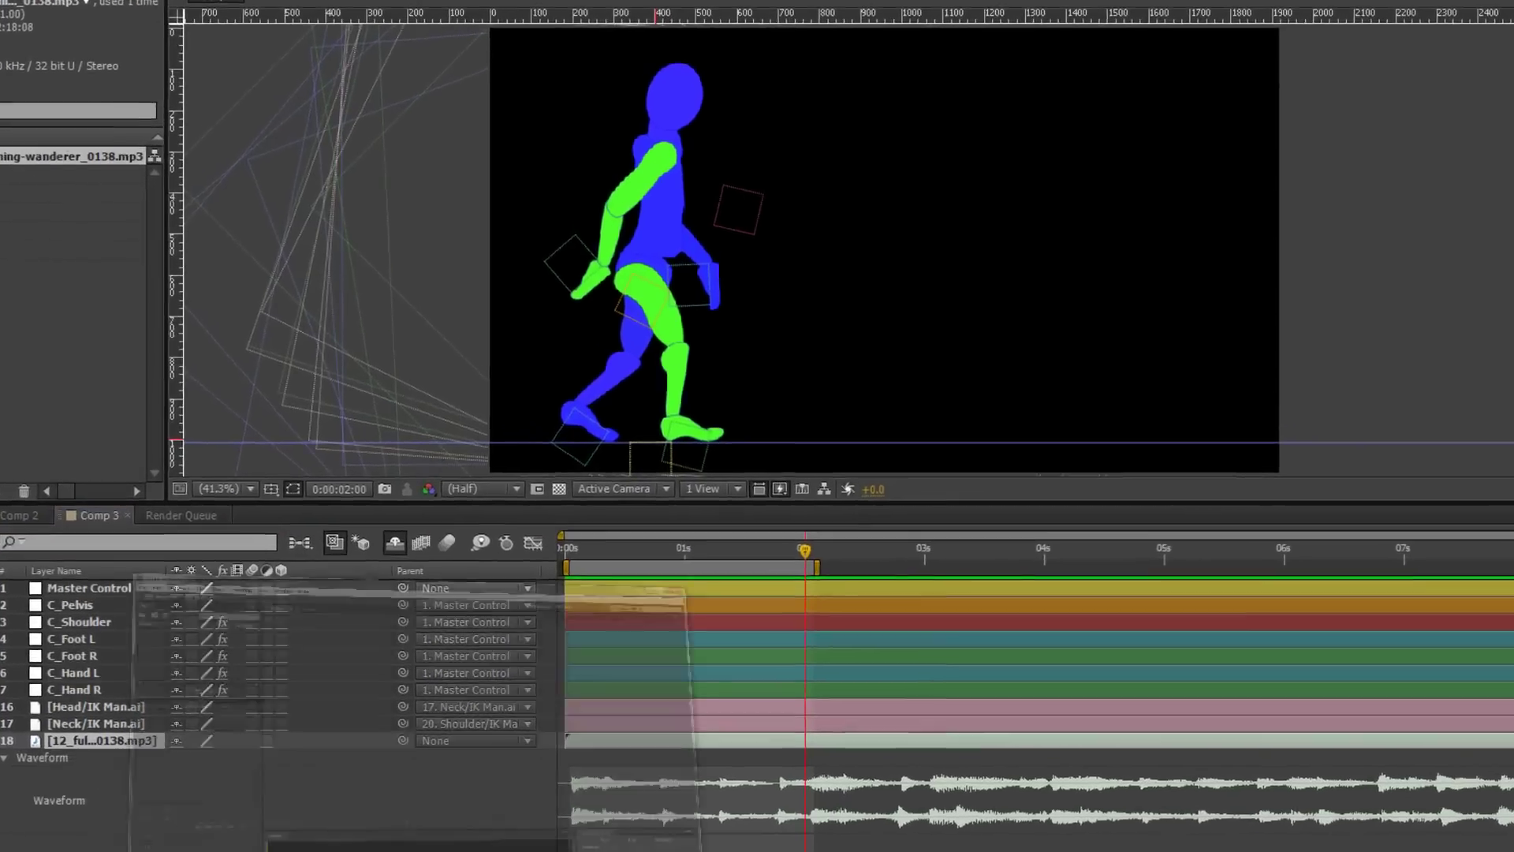
Open 12_full_morning-wanderer_0138.mp3, zoom into its start, and select the first ~2.8 seconds.
{"action": "double_click", "coordinate": [151, 243]}
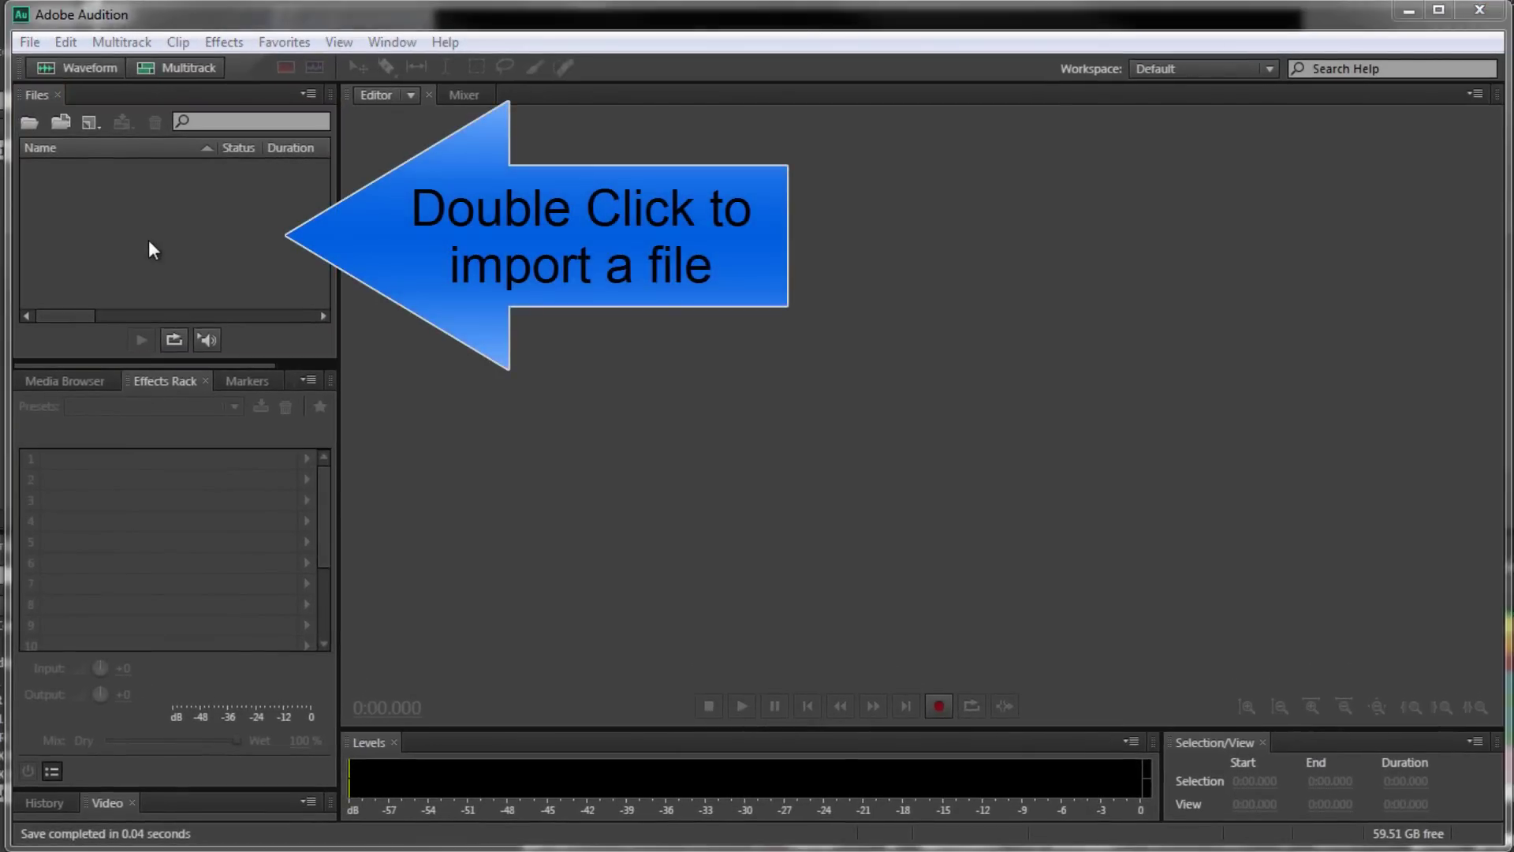
{"action": "double_click", "coordinate": [300, 205]}
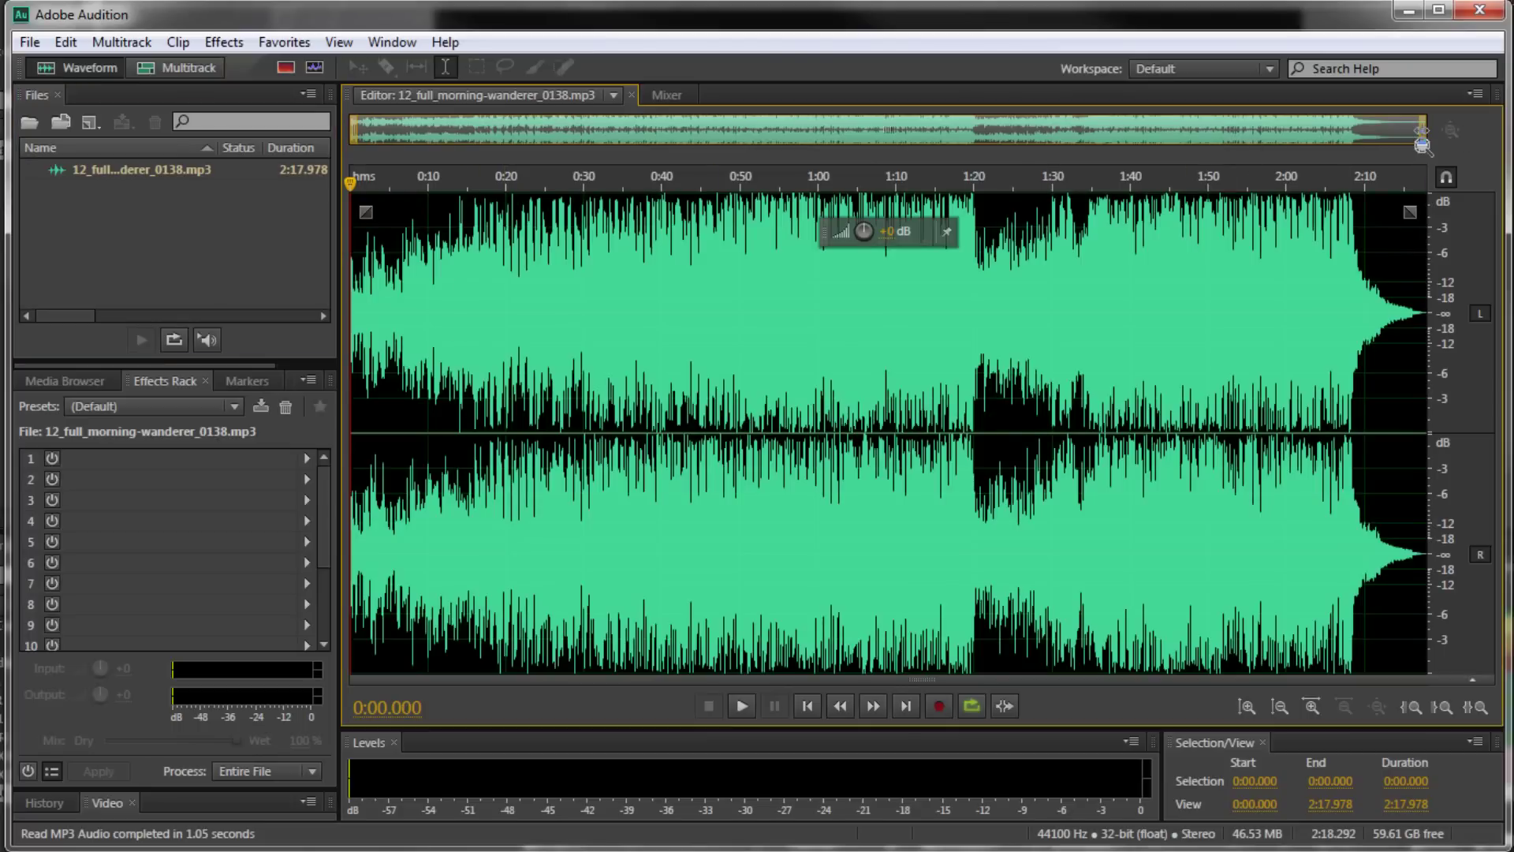
{"action": "left_click_drag", "start_coordinate": [1422, 144], "coordinate": [403, 154]}
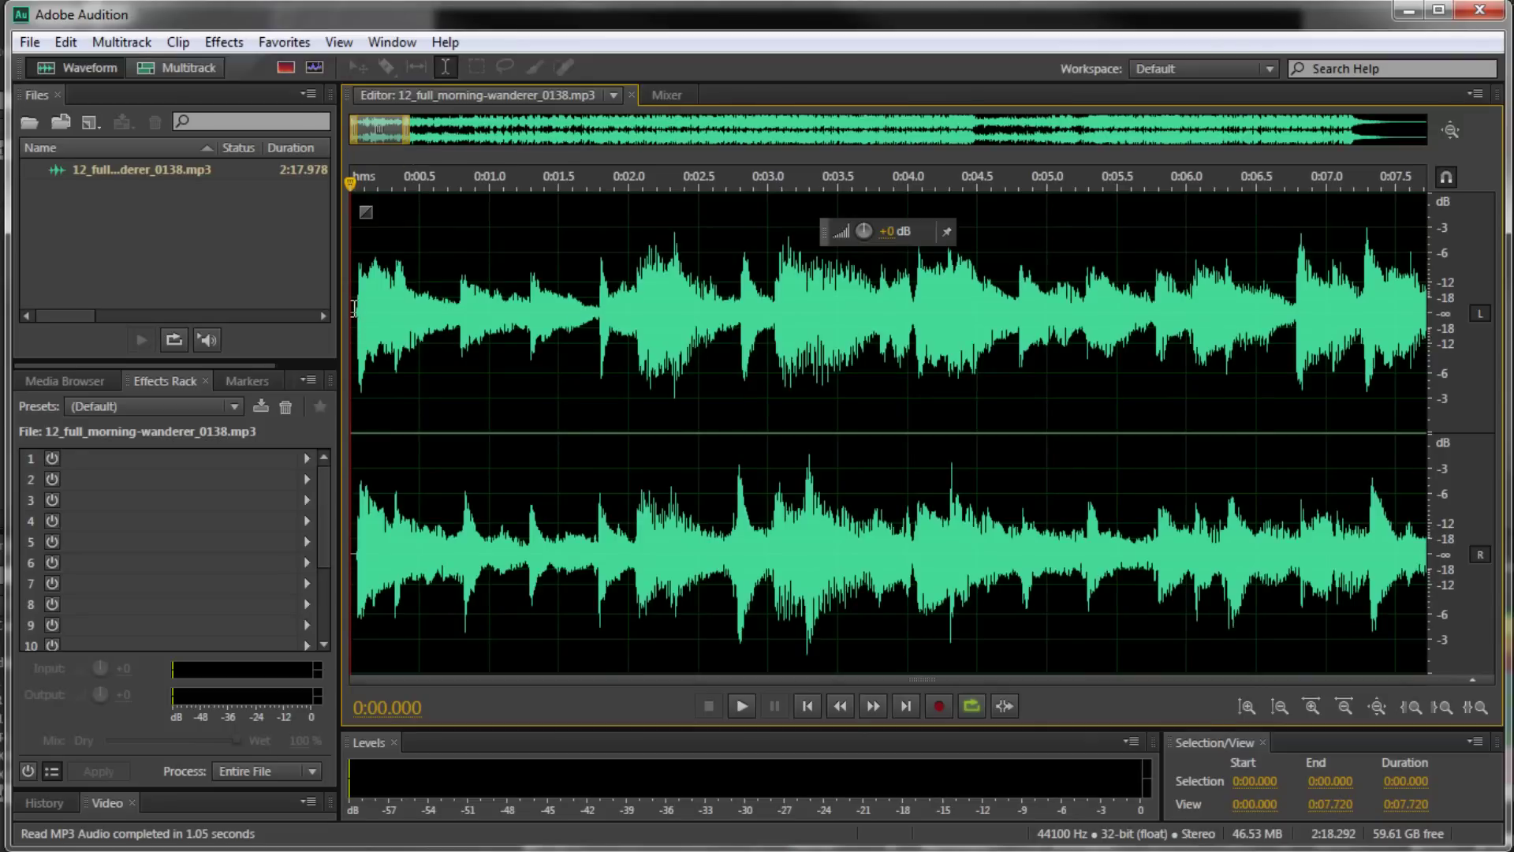
{"action": "left_click_drag", "start_coordinate": [354, 307], "coordinate": [743, 314]}
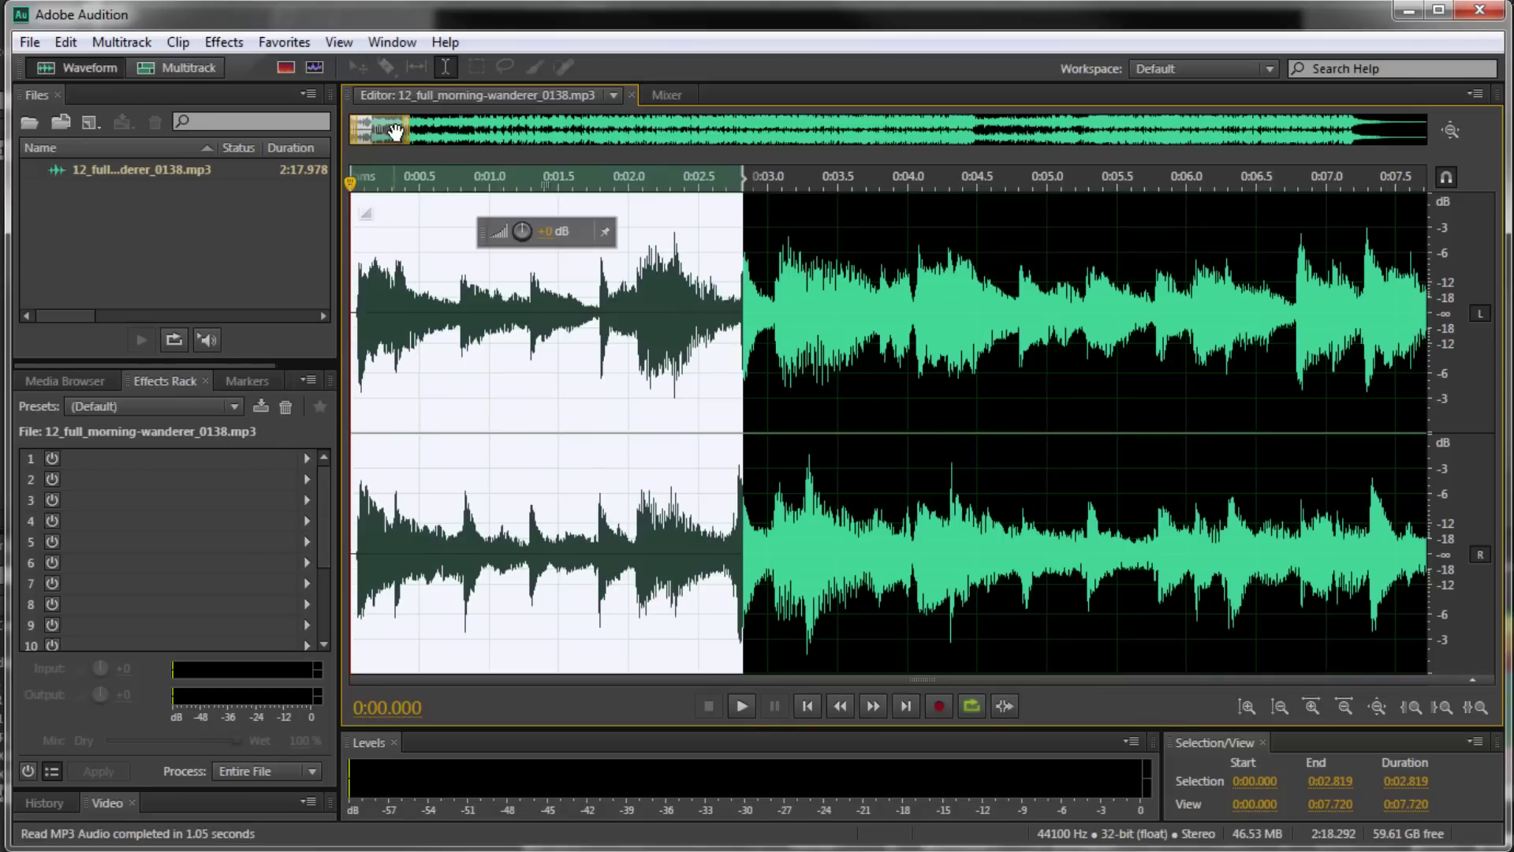
Zoom in further, enable Loop Playback, and trim the selection to about 1.8 seconds while auditioning.
{"action": "left_click_drag", "start_coordinate": [409, 133], "coordinate": [361, 172]}
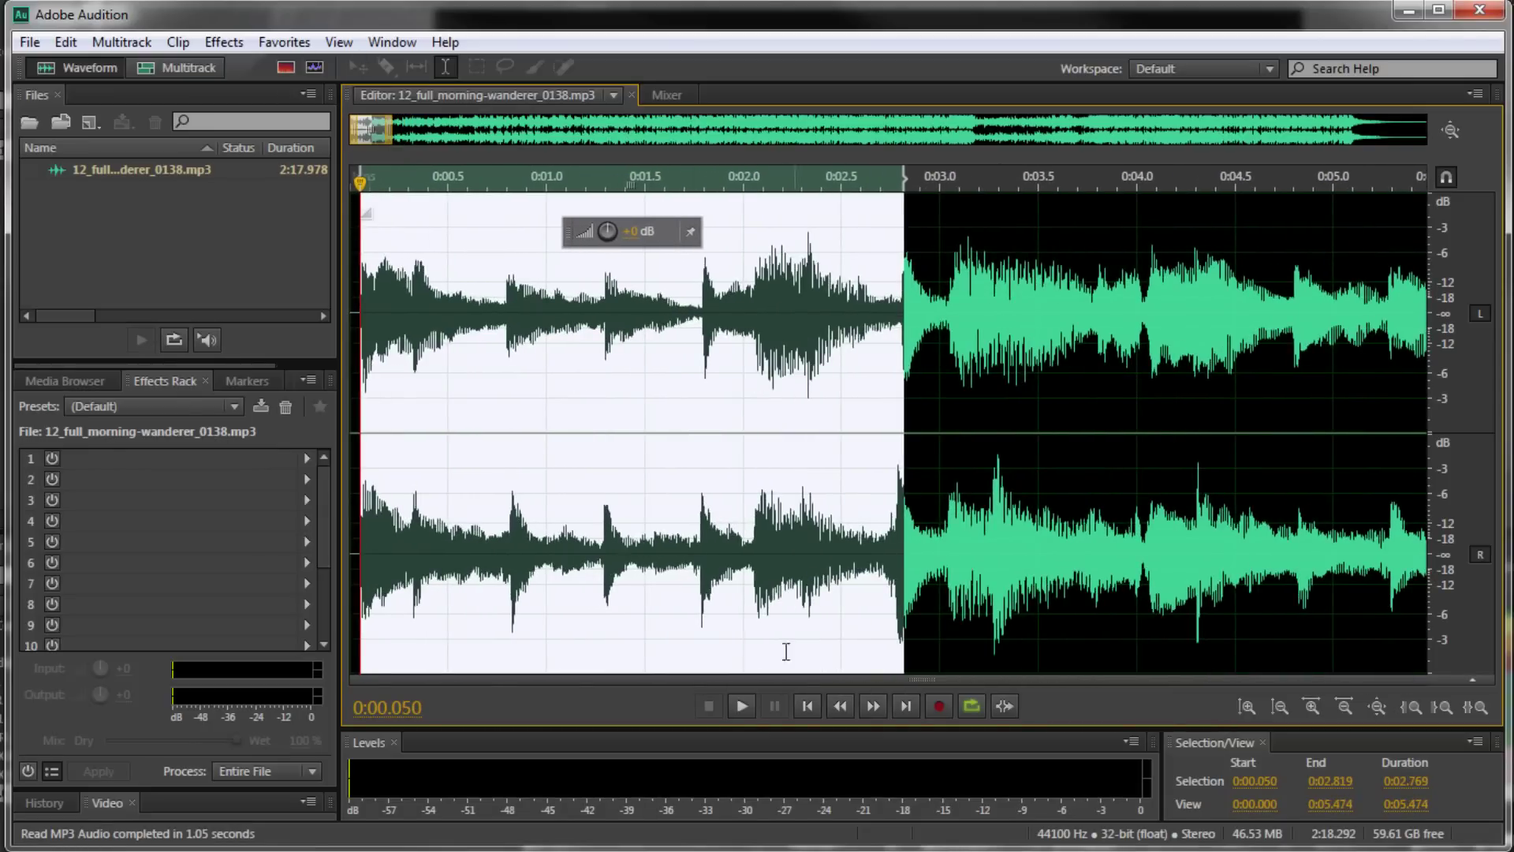
{"action": "left_click", "coordinate": [970, 706]}
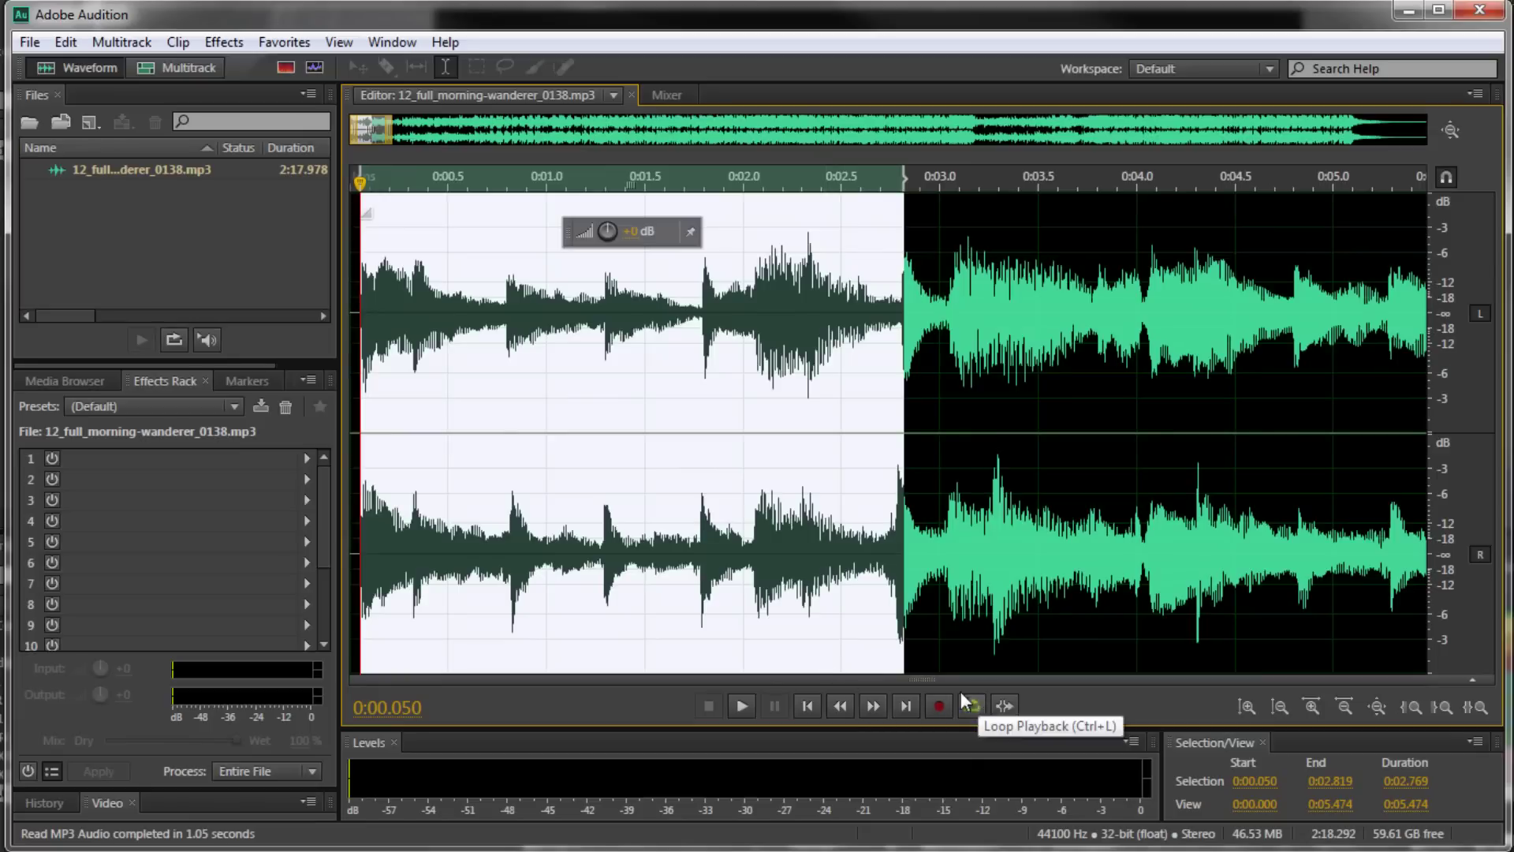
{"action": "left_click", "coordinate": [742, 705]}
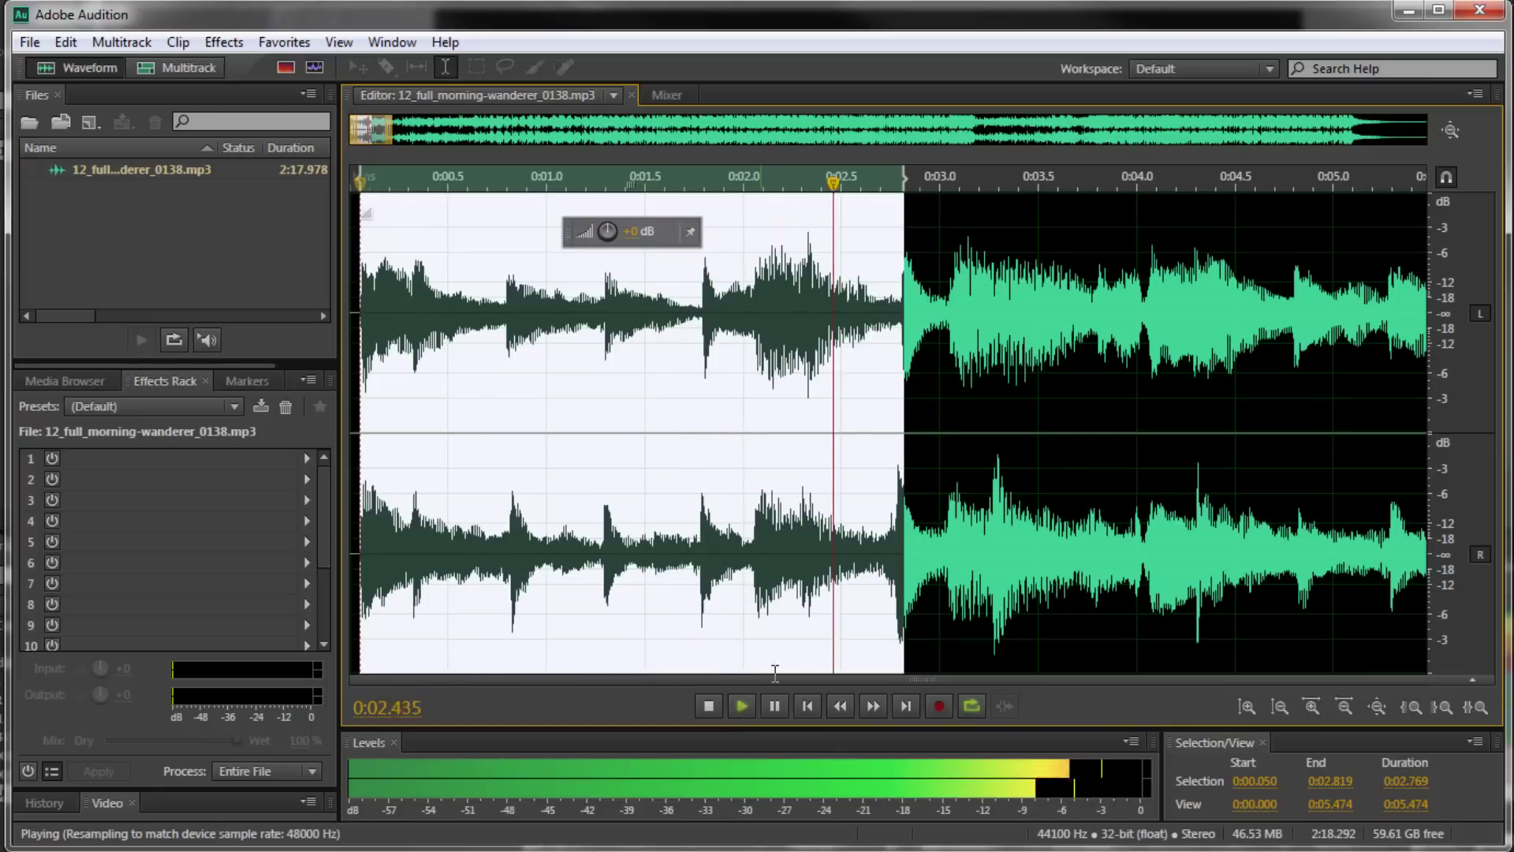
{"action": "key", "text": "space"}
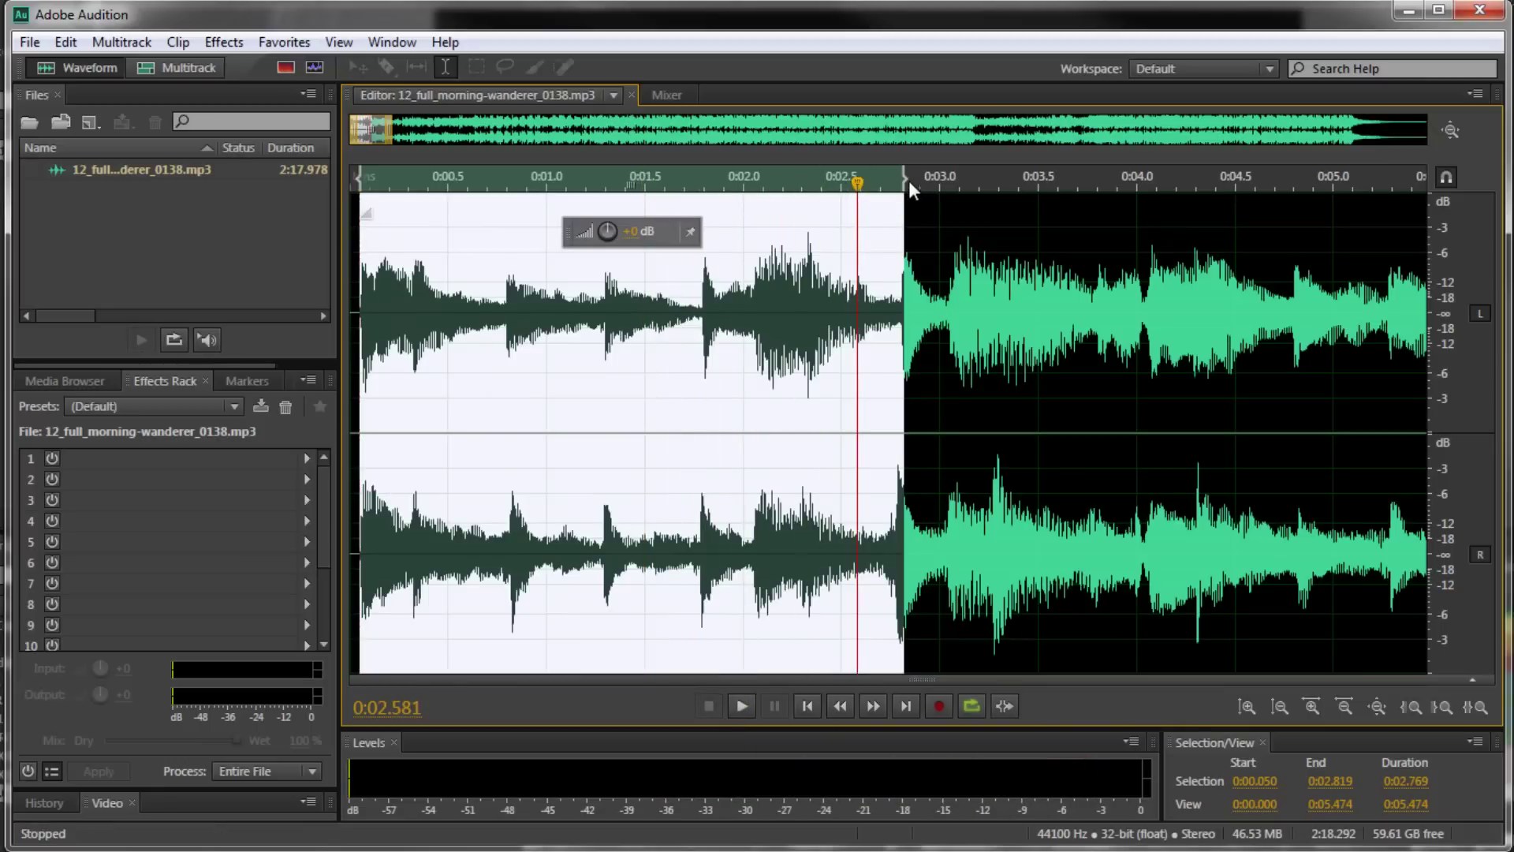
{"action": "left_click_drag", "start_coordinate": [904, 203], "coordinate": [702, 204]}
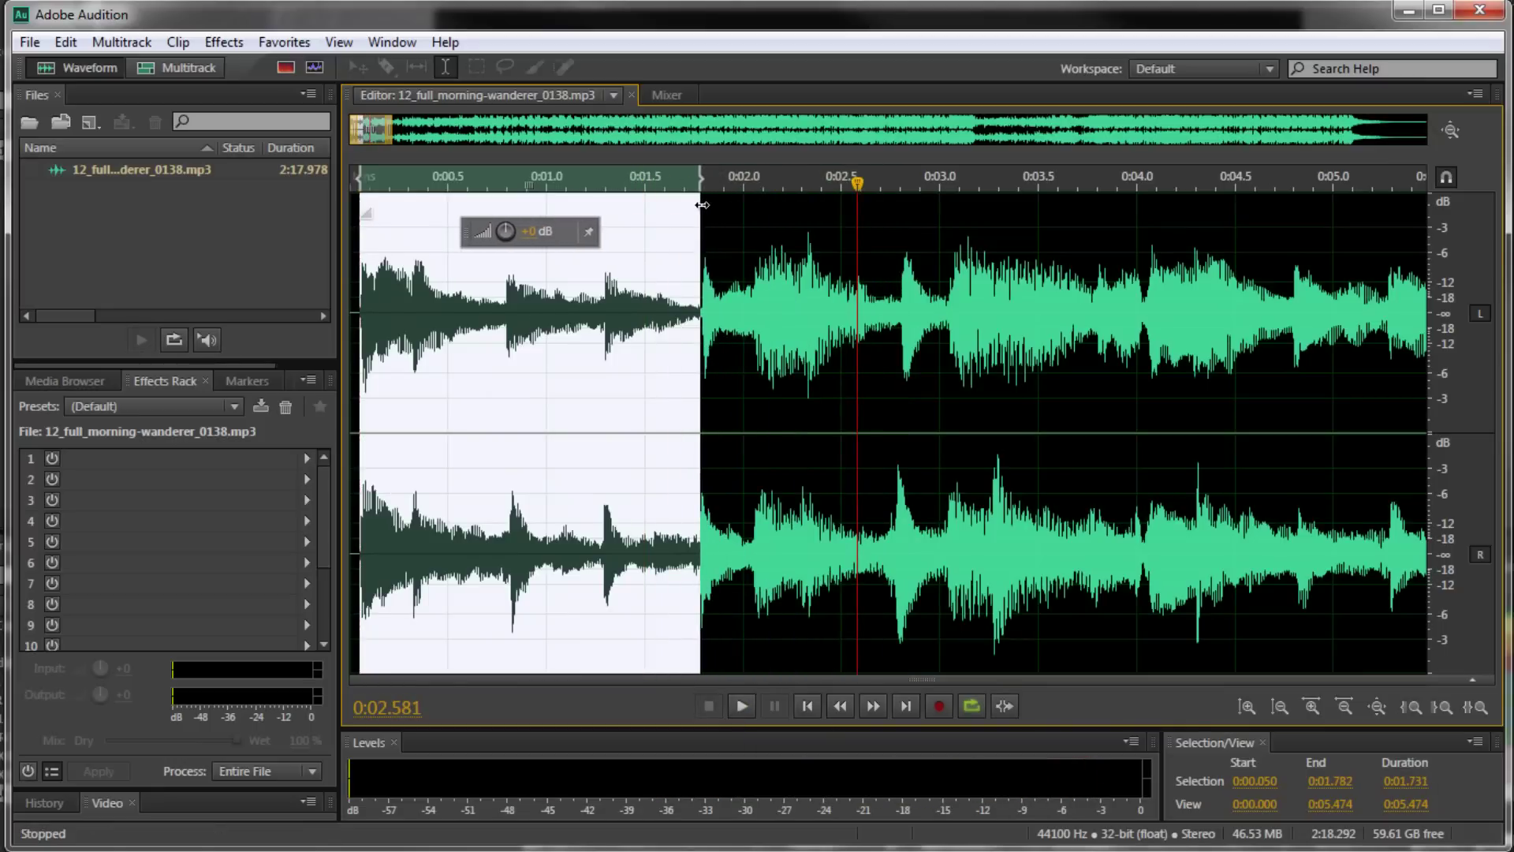
{"action": "key", "text": "space"}
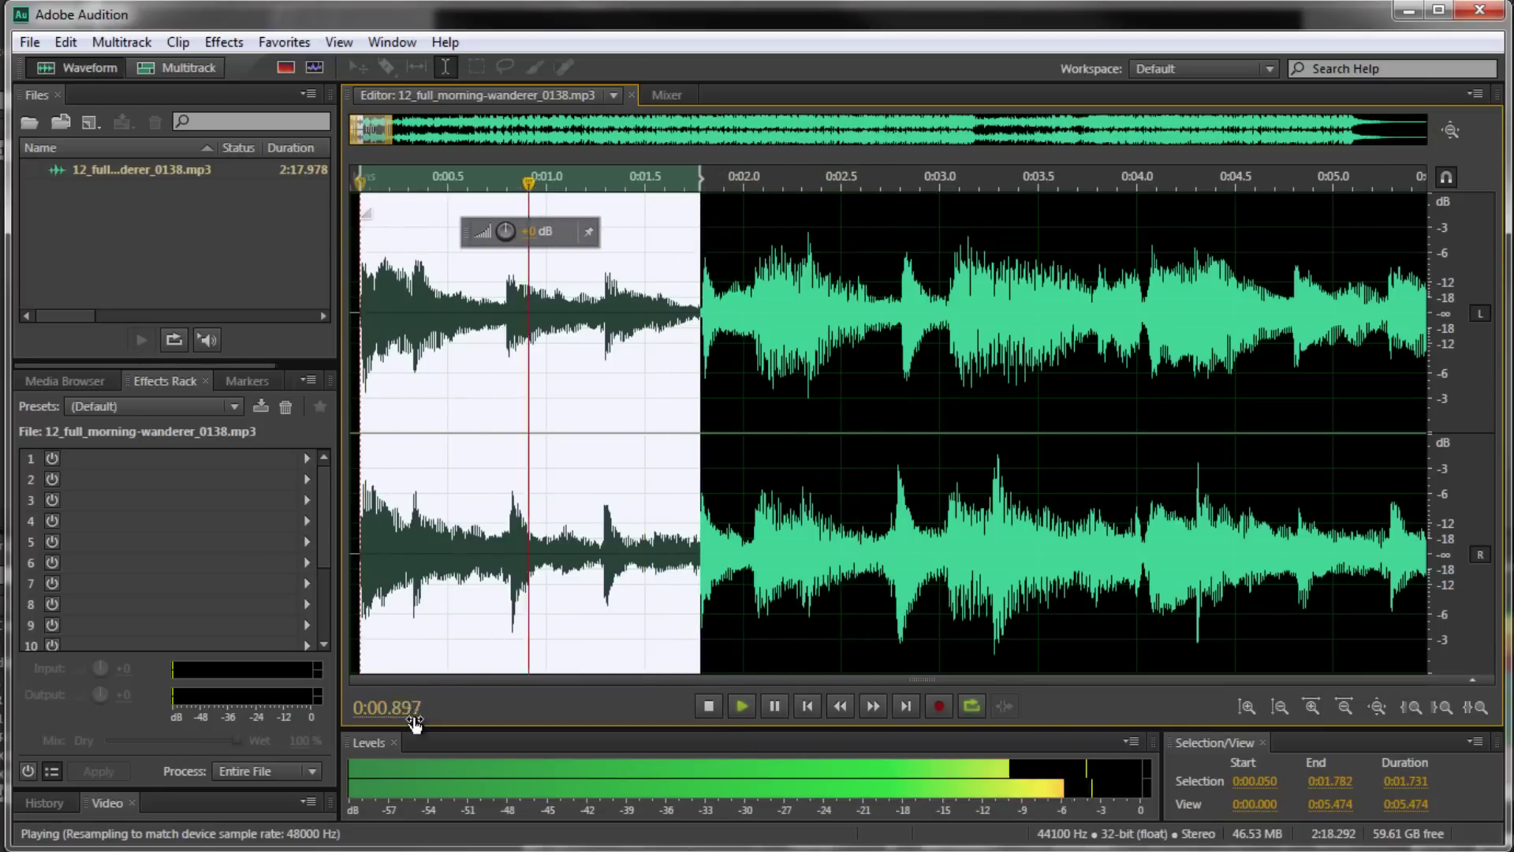
{"action": "key", "text": "space"}
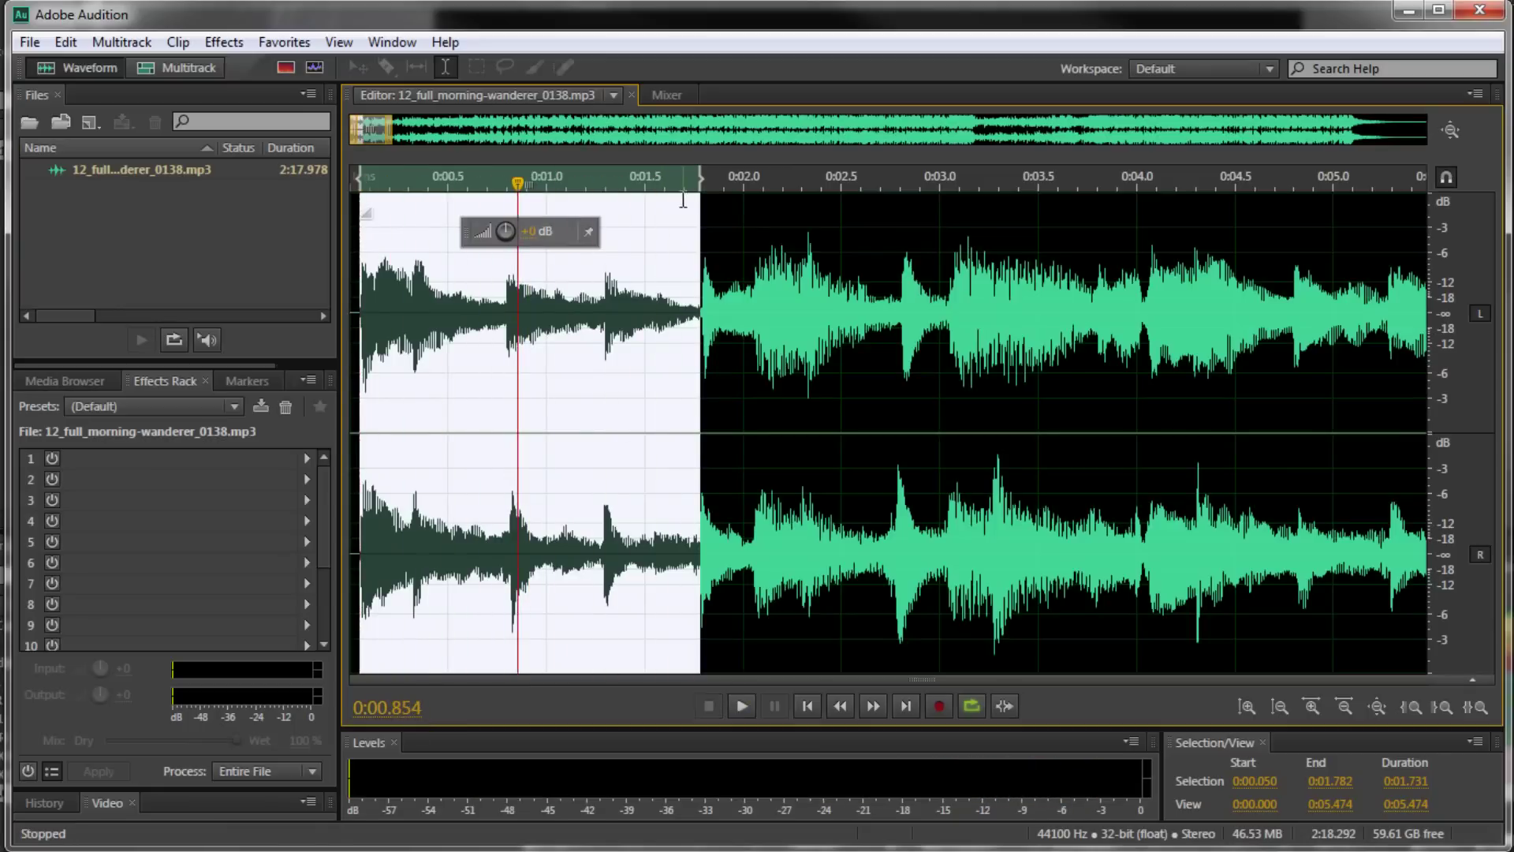
Fine-tune the selection end out to 0:02.000, replaying the loop after each adjustment.
{"action": "left_click_drag", "start_coordinate": [695, 188], "coordinate": [704, 189]}
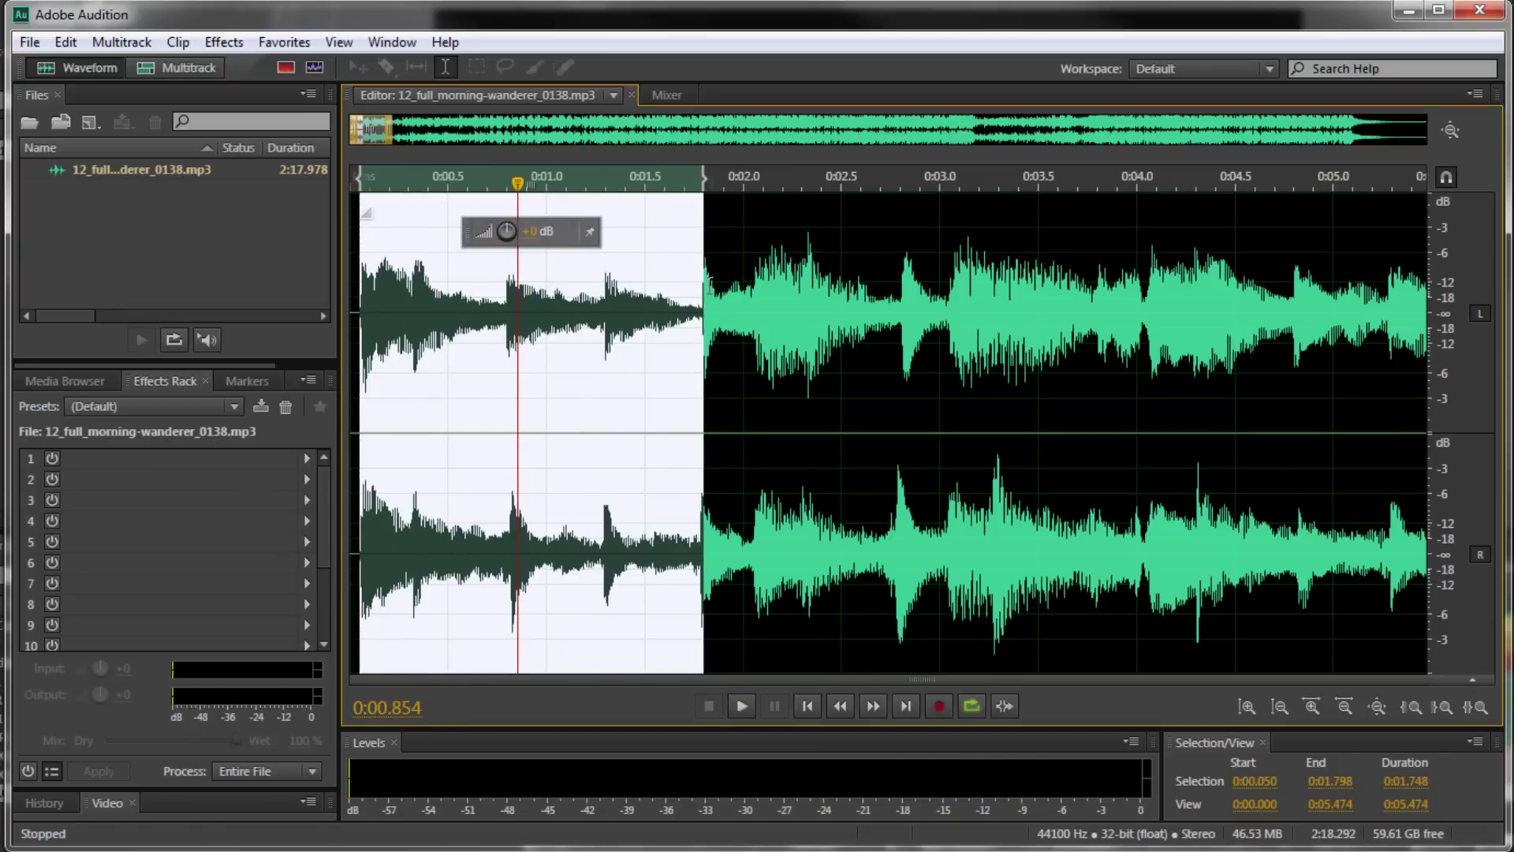
{"action": "key", "text": "space"}
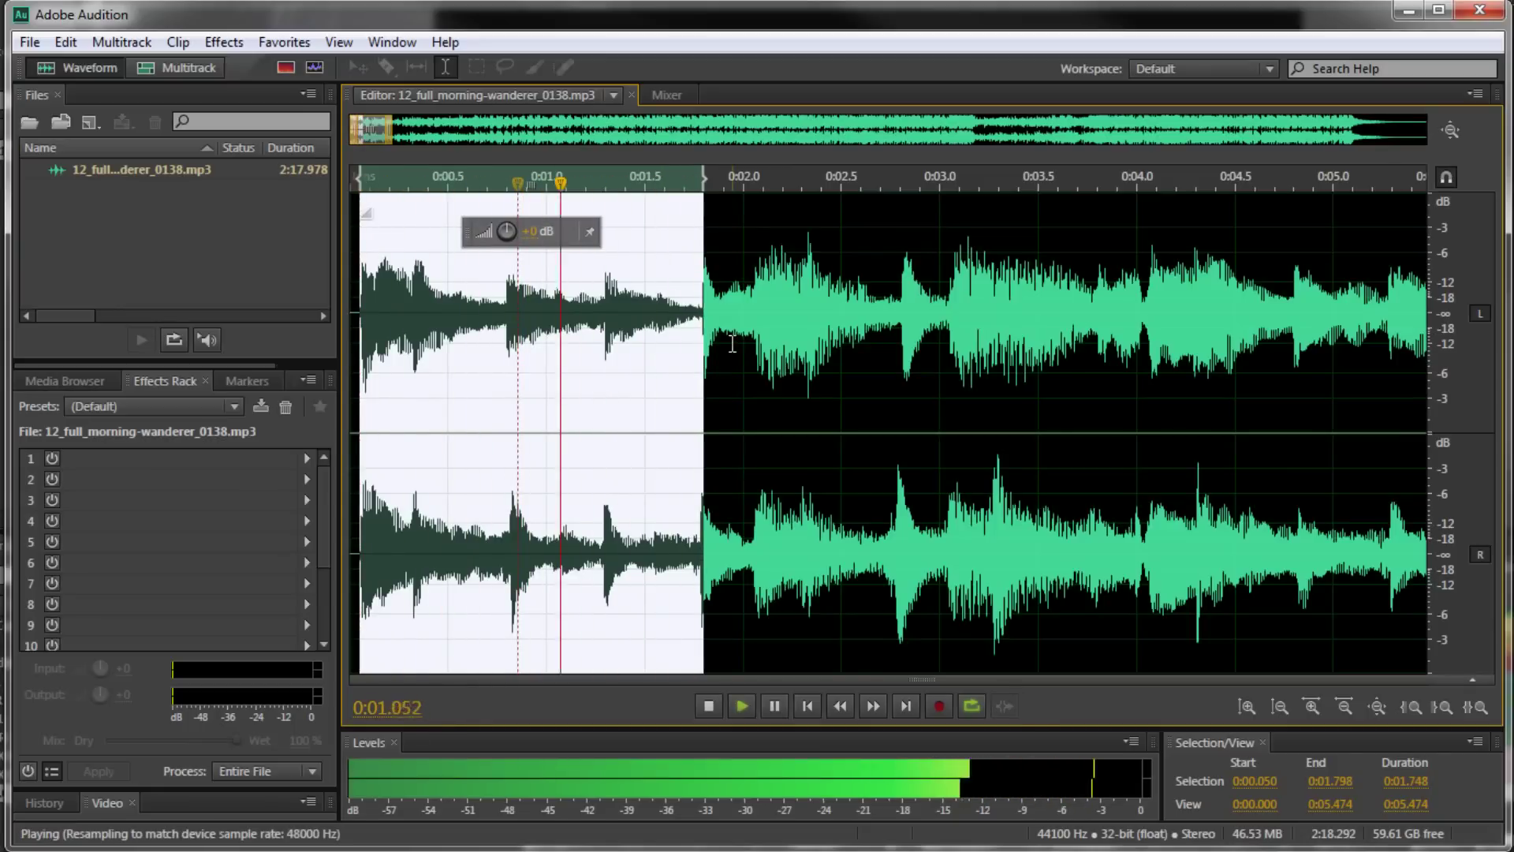
{"action": "key", "text": "space"}
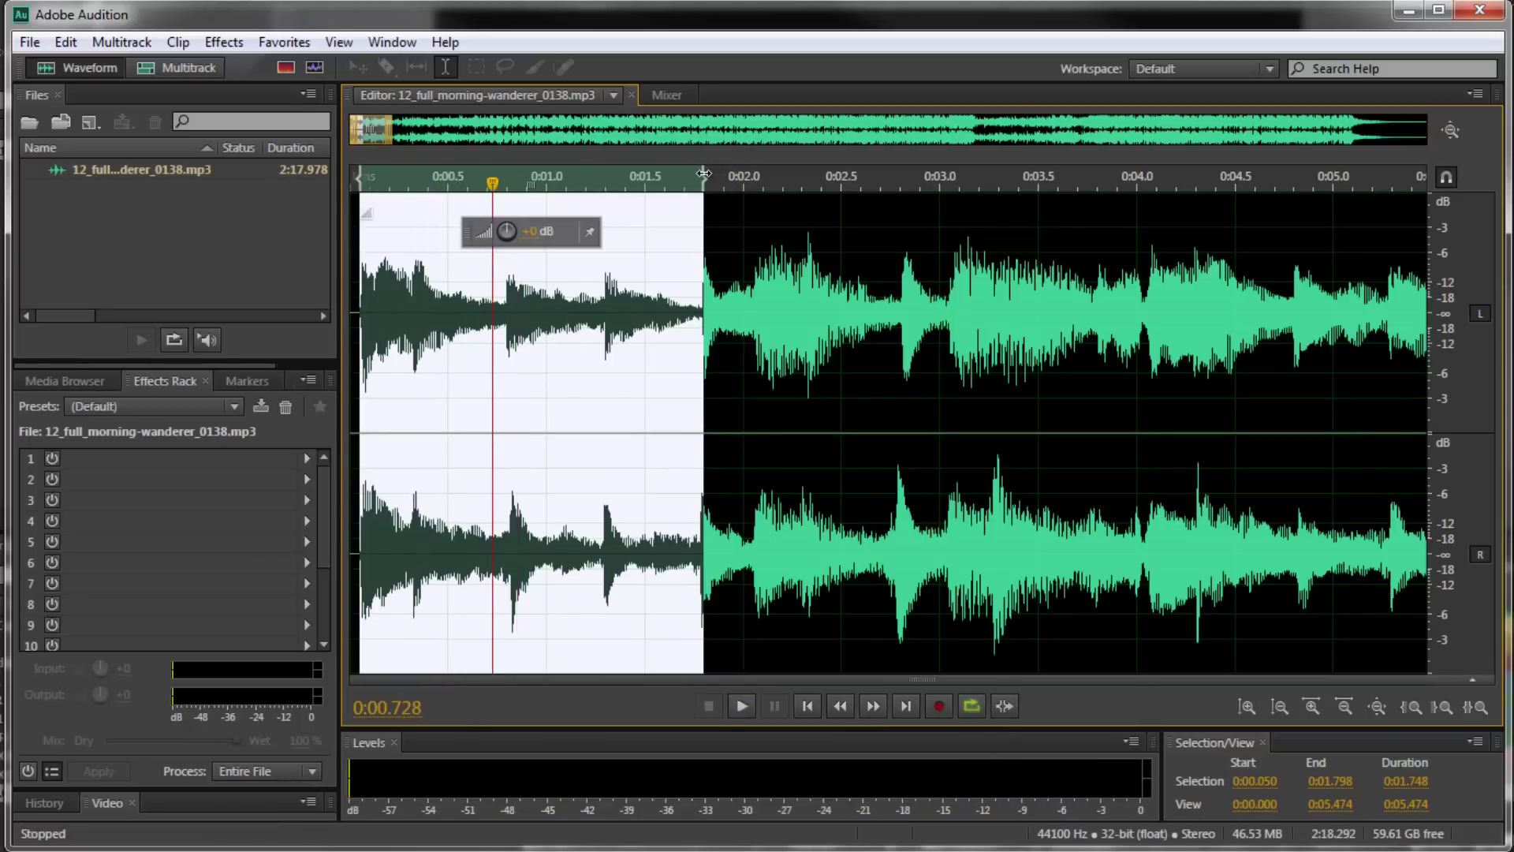
{"action": "left_click_drag", "start_coordinate": [703, 176], "coordinate": [752, 182]}
{"action": "key", "text": "space"}
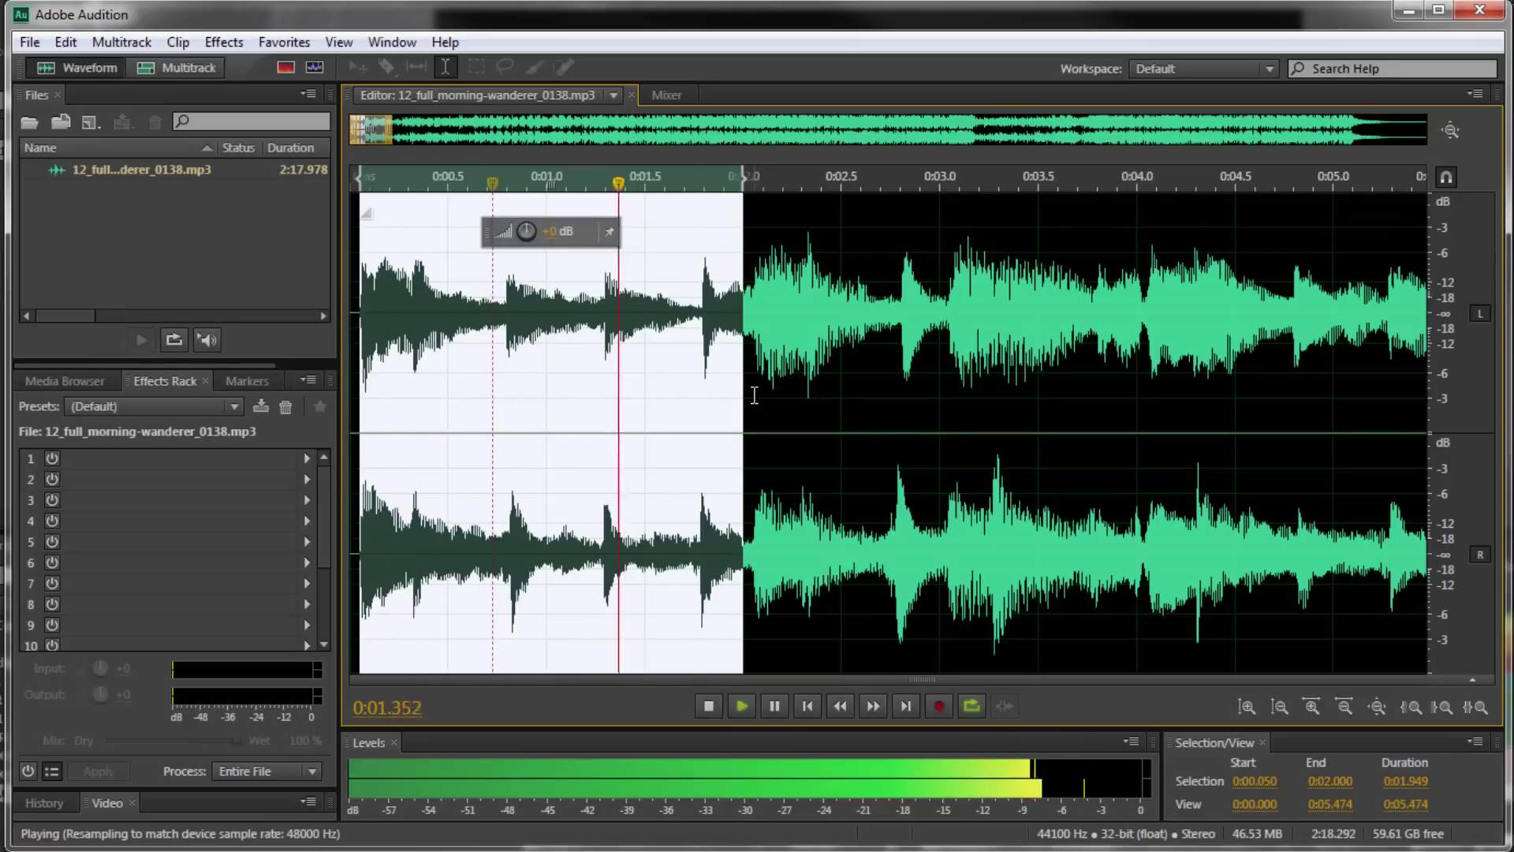
{"action": "key", "text": "space"}
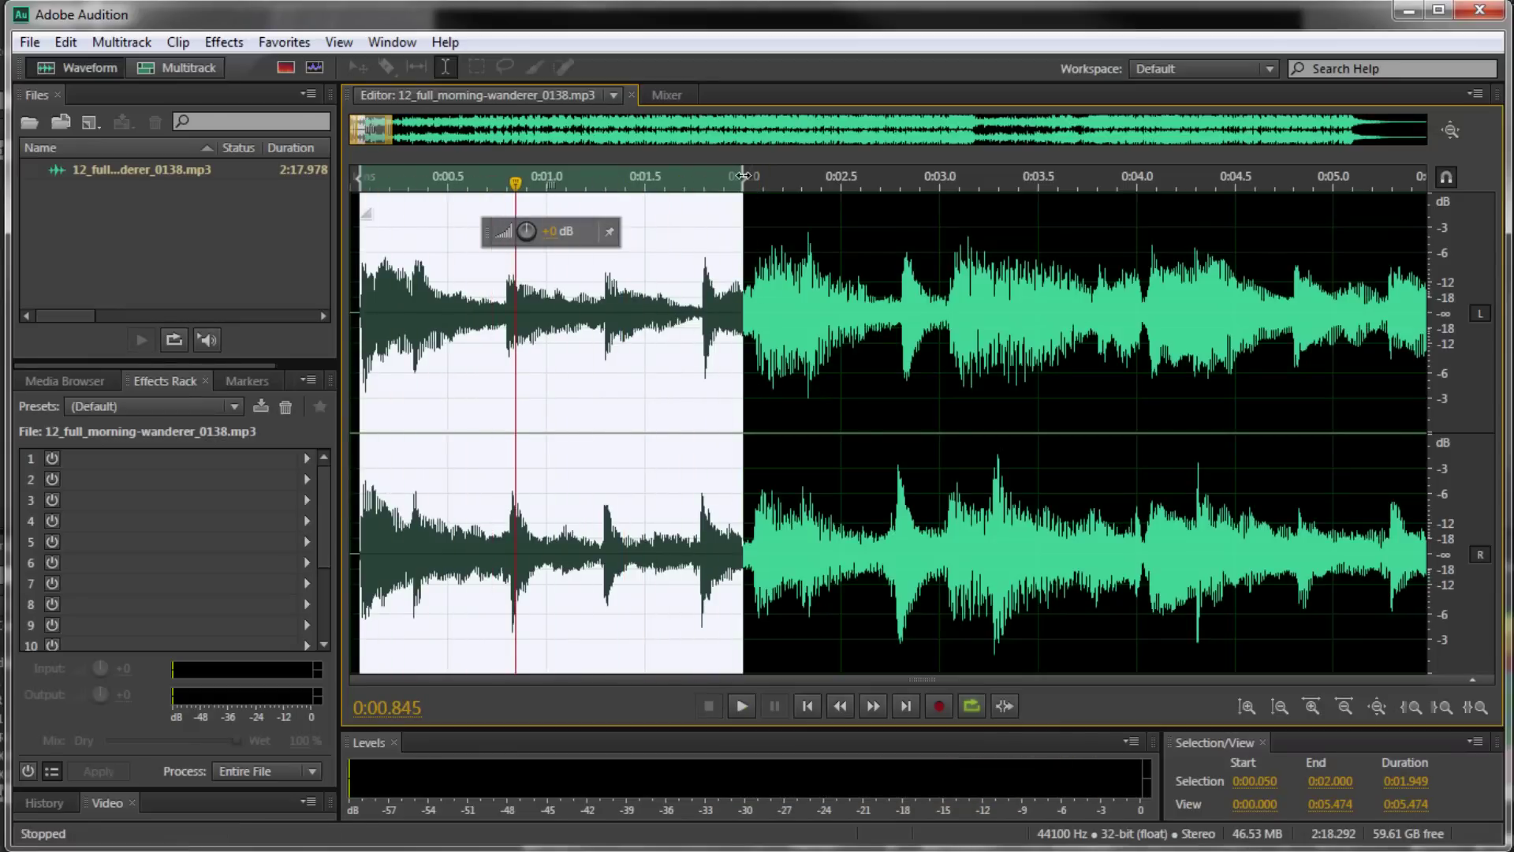
{"action": "left_click_drag", "start_coordinate": [748, 180], "coordinate": [743, 180]}
{"action": "scroll", "coordinate": [376, 150], "scroll_direction": "up", "scroll_amount": 1}
{"action": "scroll", "coordinate": [376, 150], "scroll_direction": "up", "scroll_amount": 1}
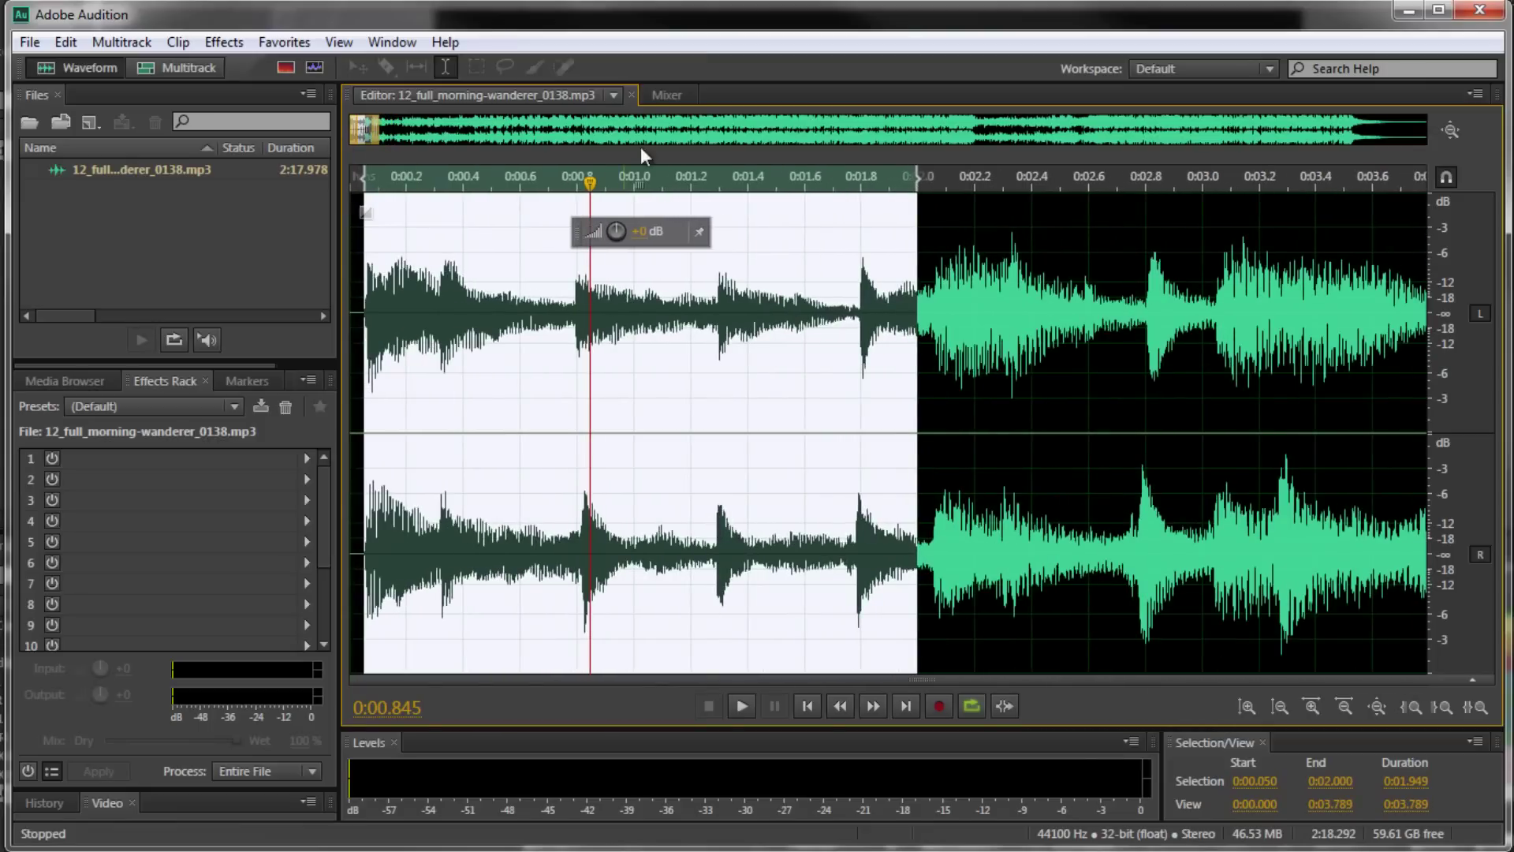
{"action": "key", "text": "space"}
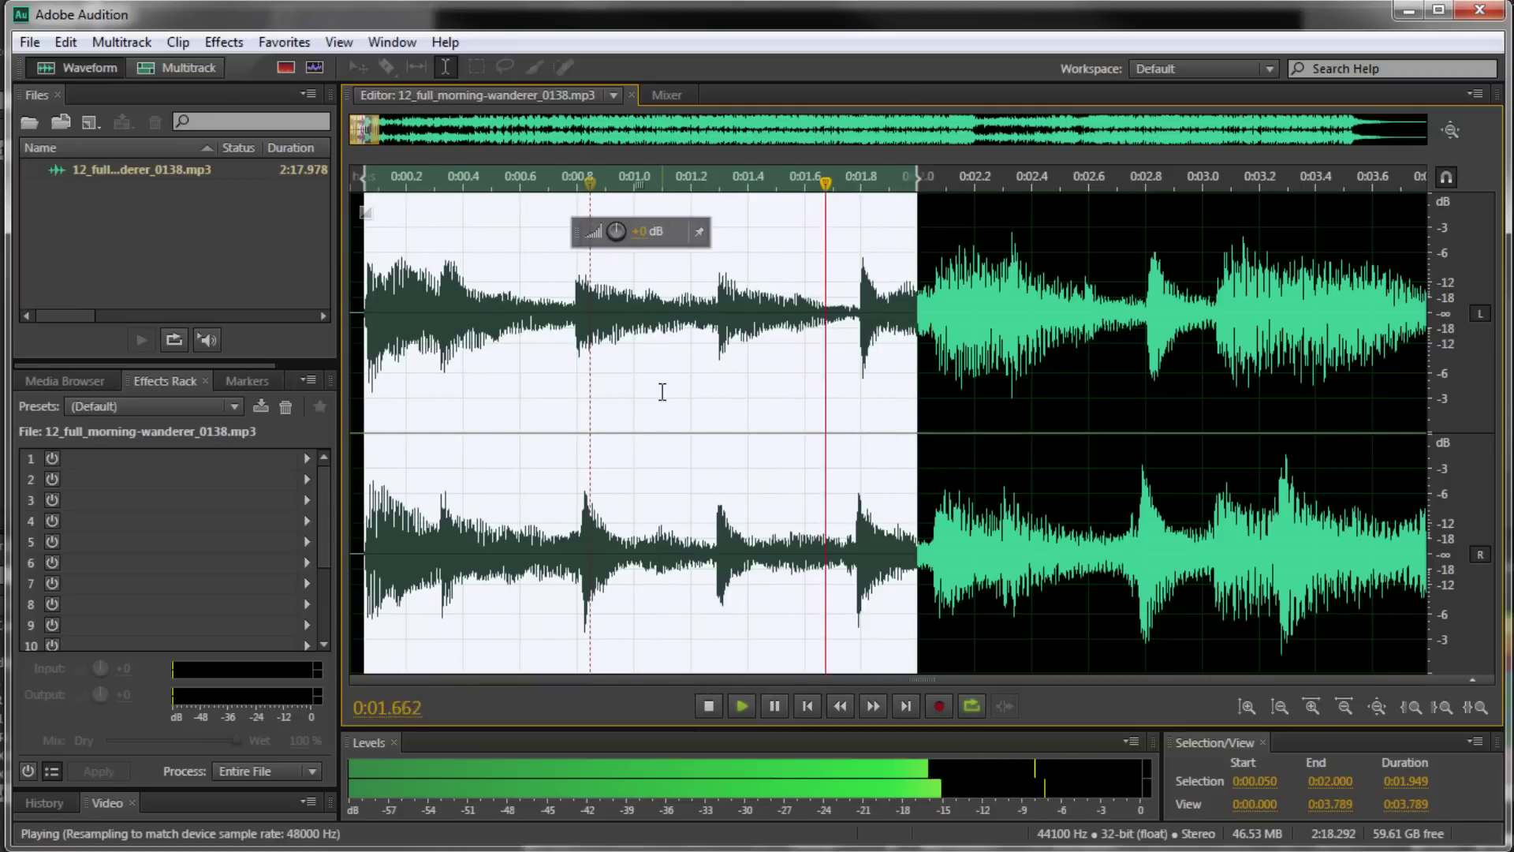
{"action": "key", "text": "space"}
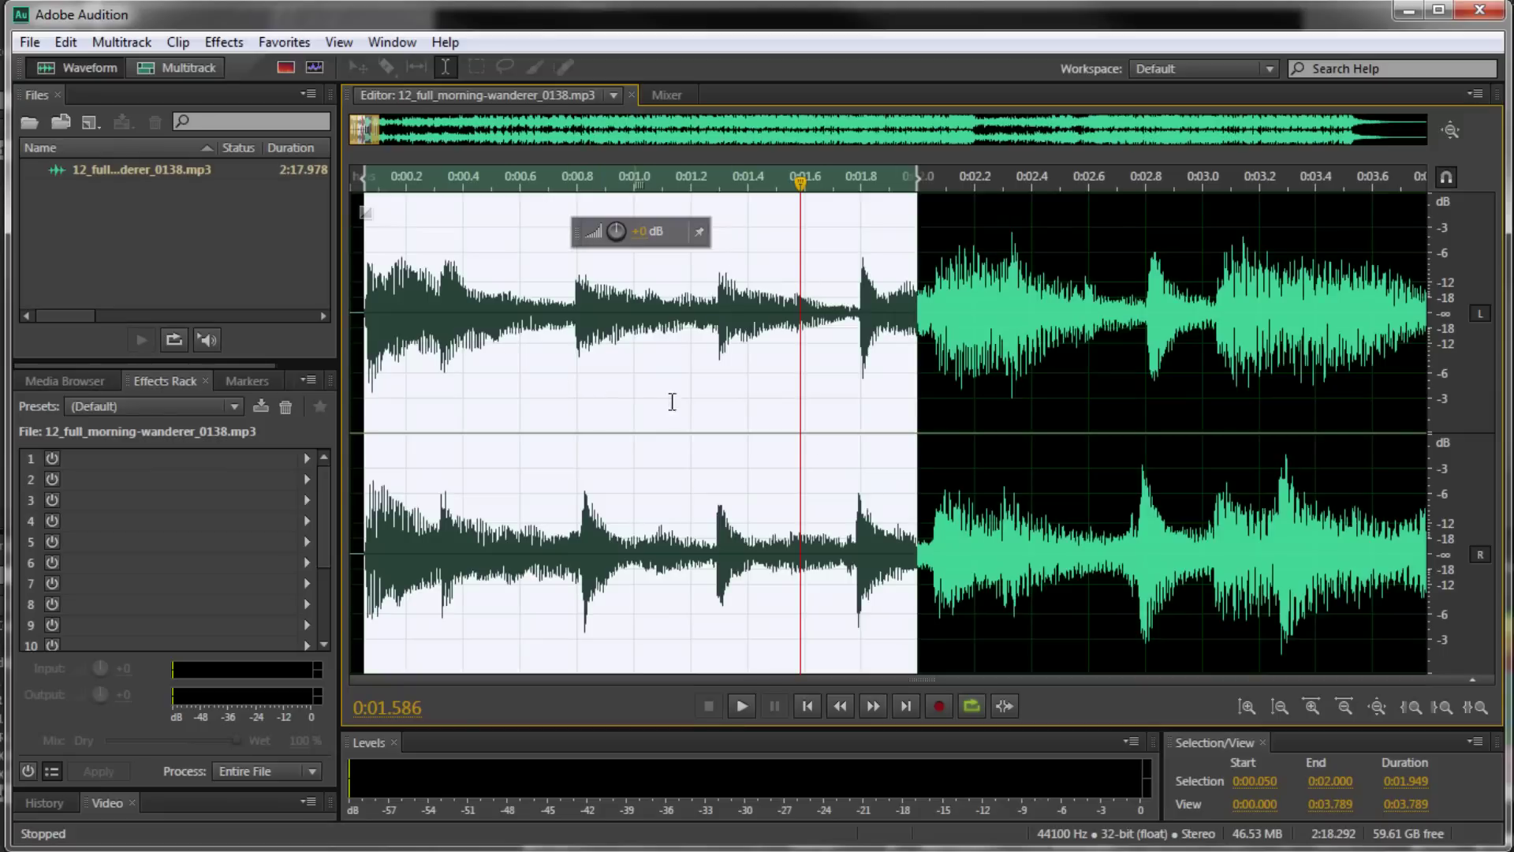
Copy the 1.949-second selection to a new file, Untitled 2, and play it back.
{"action": "right_click", "coordinate": [571, 377]}
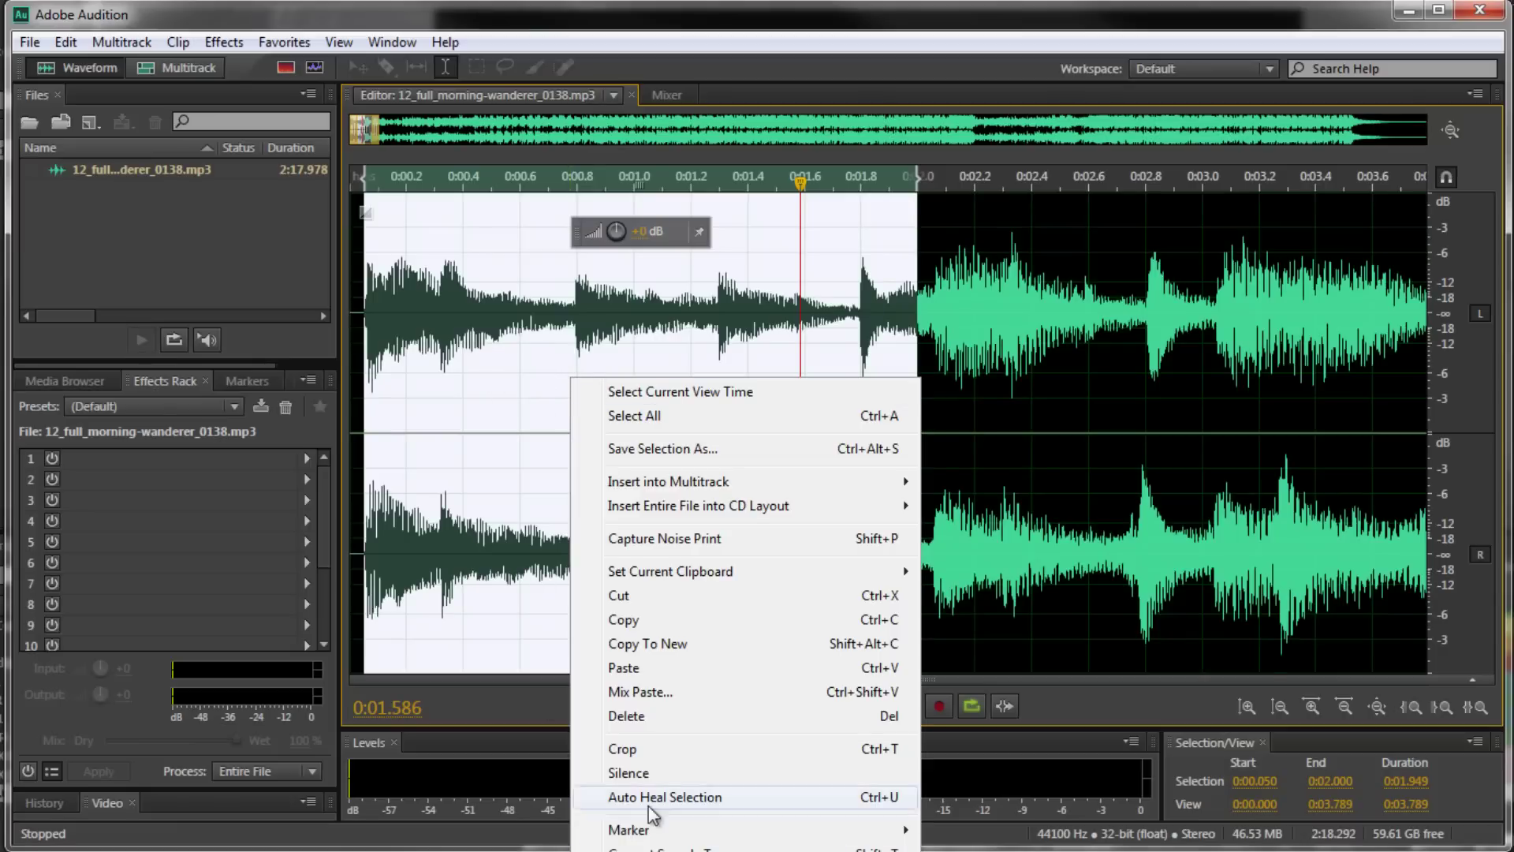
{"action": "left_click", "coordinate": [649, 645]}
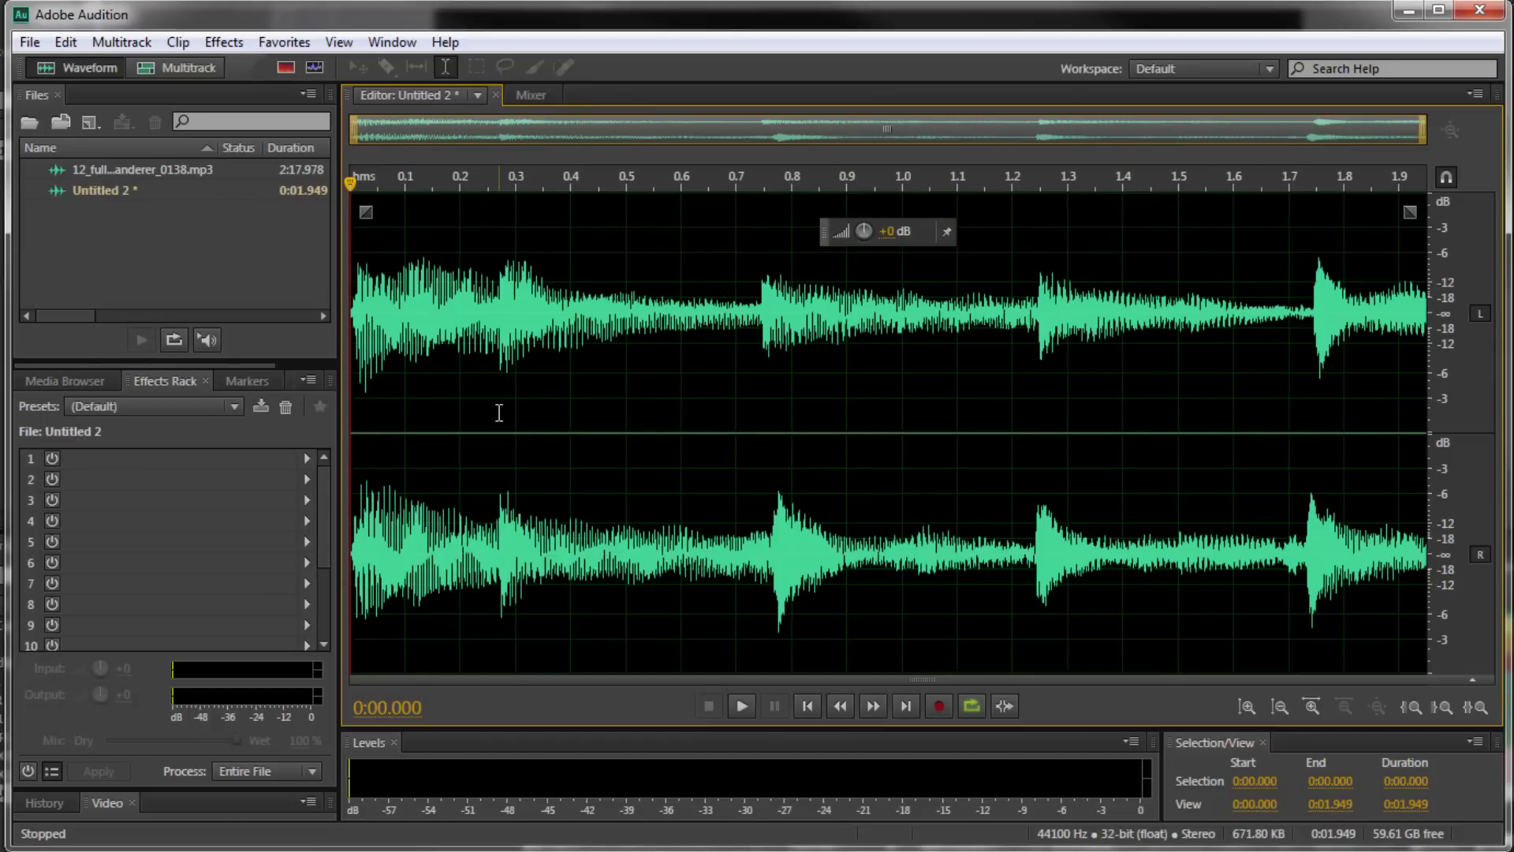
{"action": "key", "text": "space"}
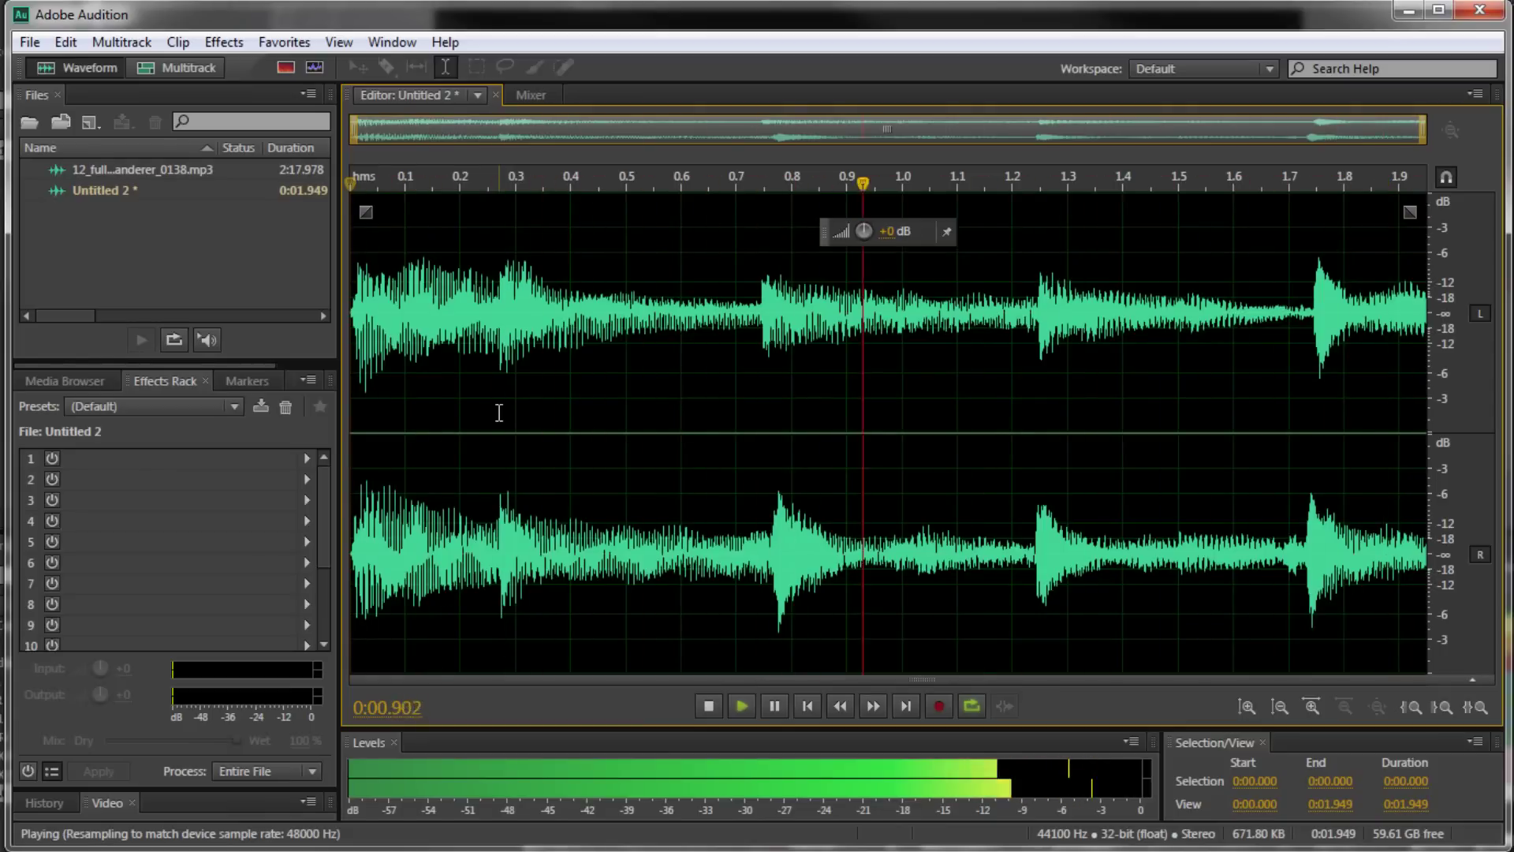
{"action": "key", "text": "space"}
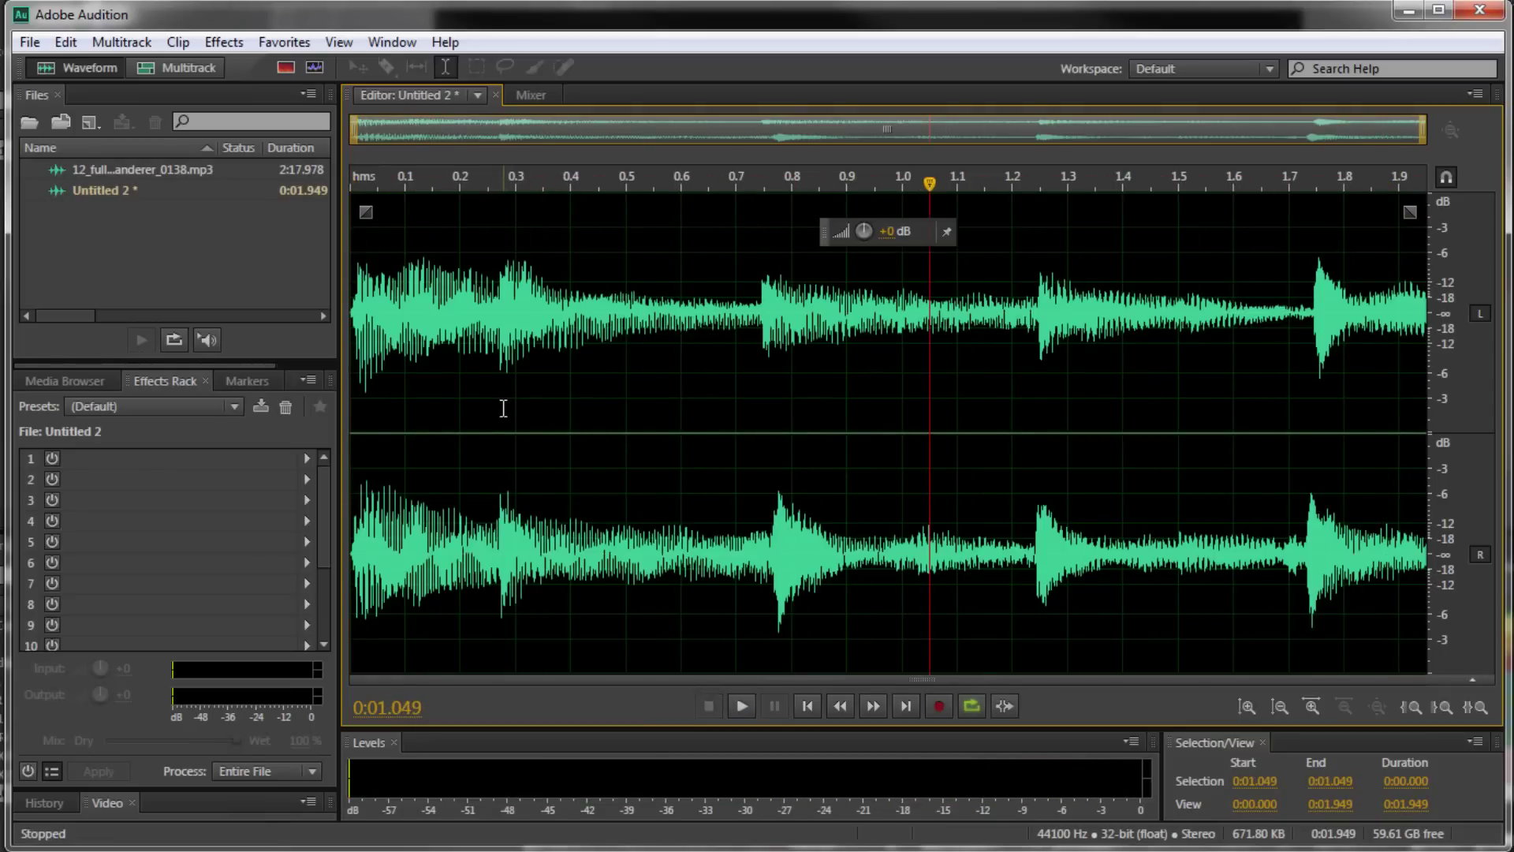
Save the clip as LoopReference.mp3 in MP3 Audio format, accepting the lossy-format warning.
{"action": "left_click", "coordinate": [31, 43]}
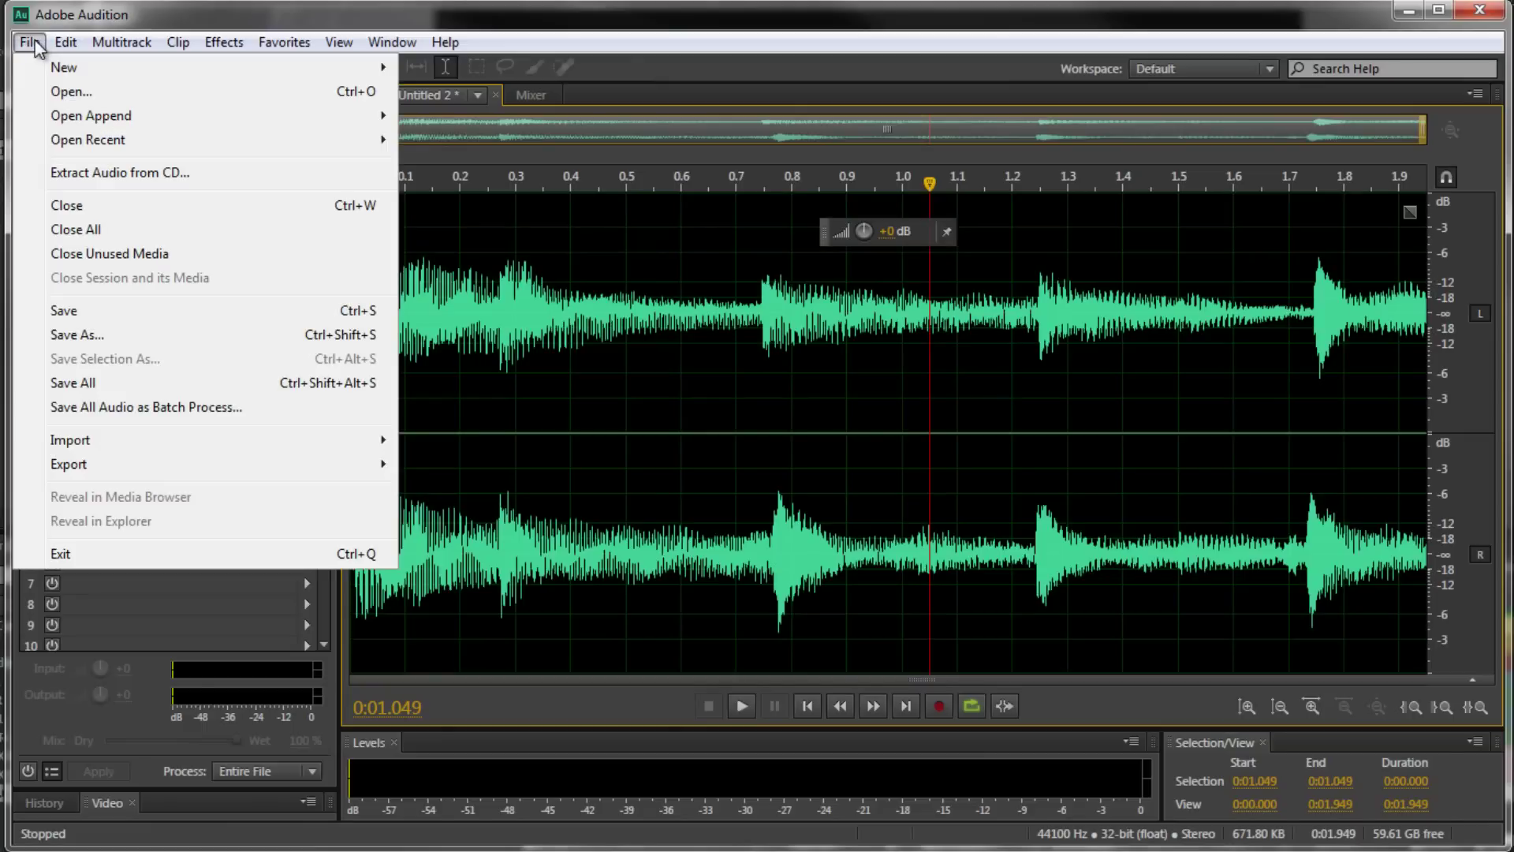
{"action": "left_click", "coordinate": [76, 333]}
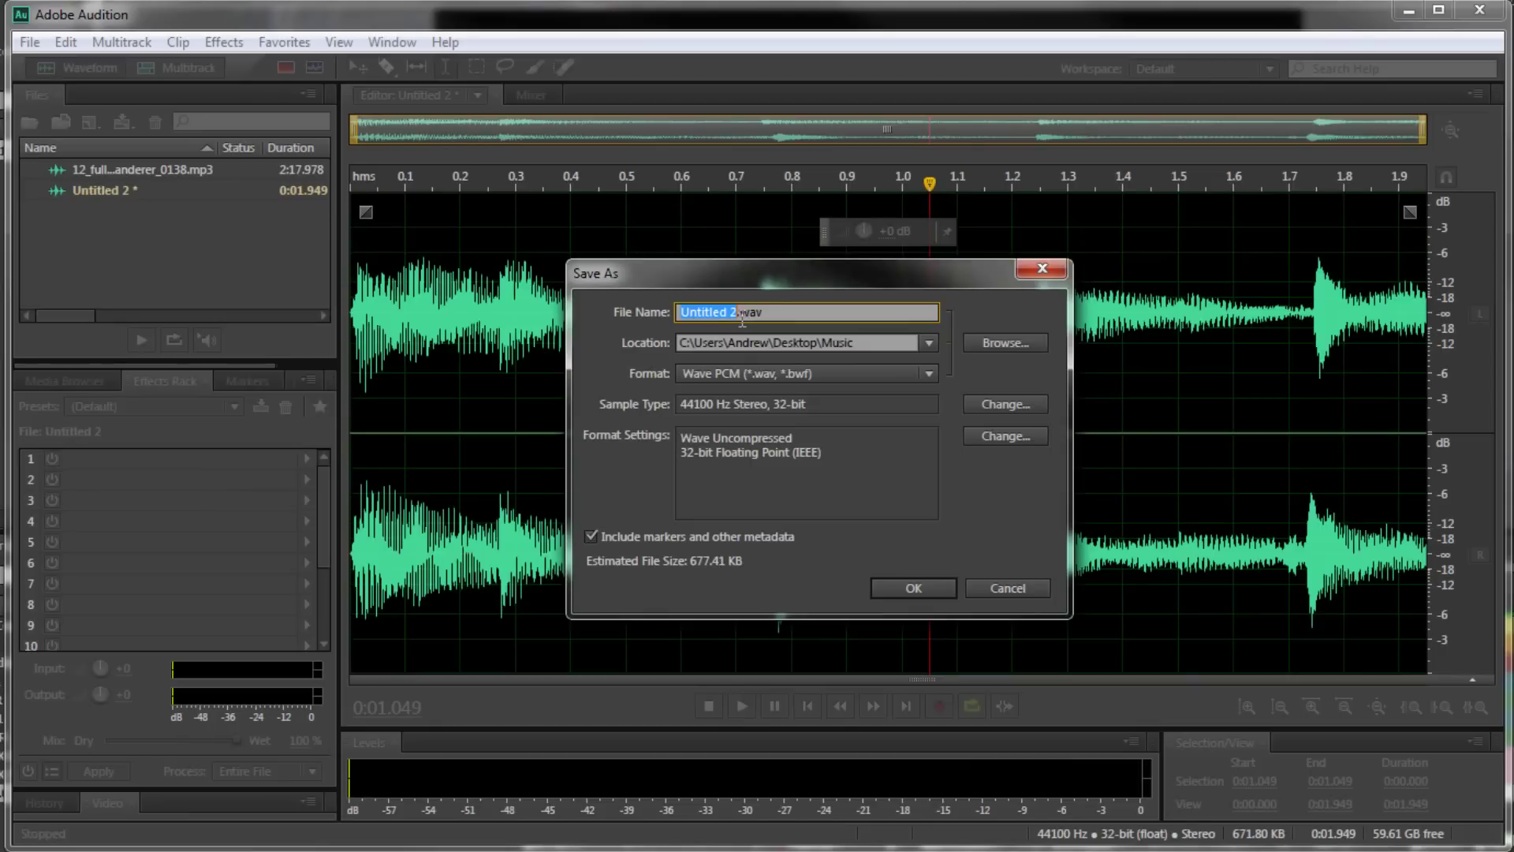
{"action": "type", "text": "Loop["}
{"action": "key", "text": "BackSpace"}
{"action": "type", "text": "Reference"}
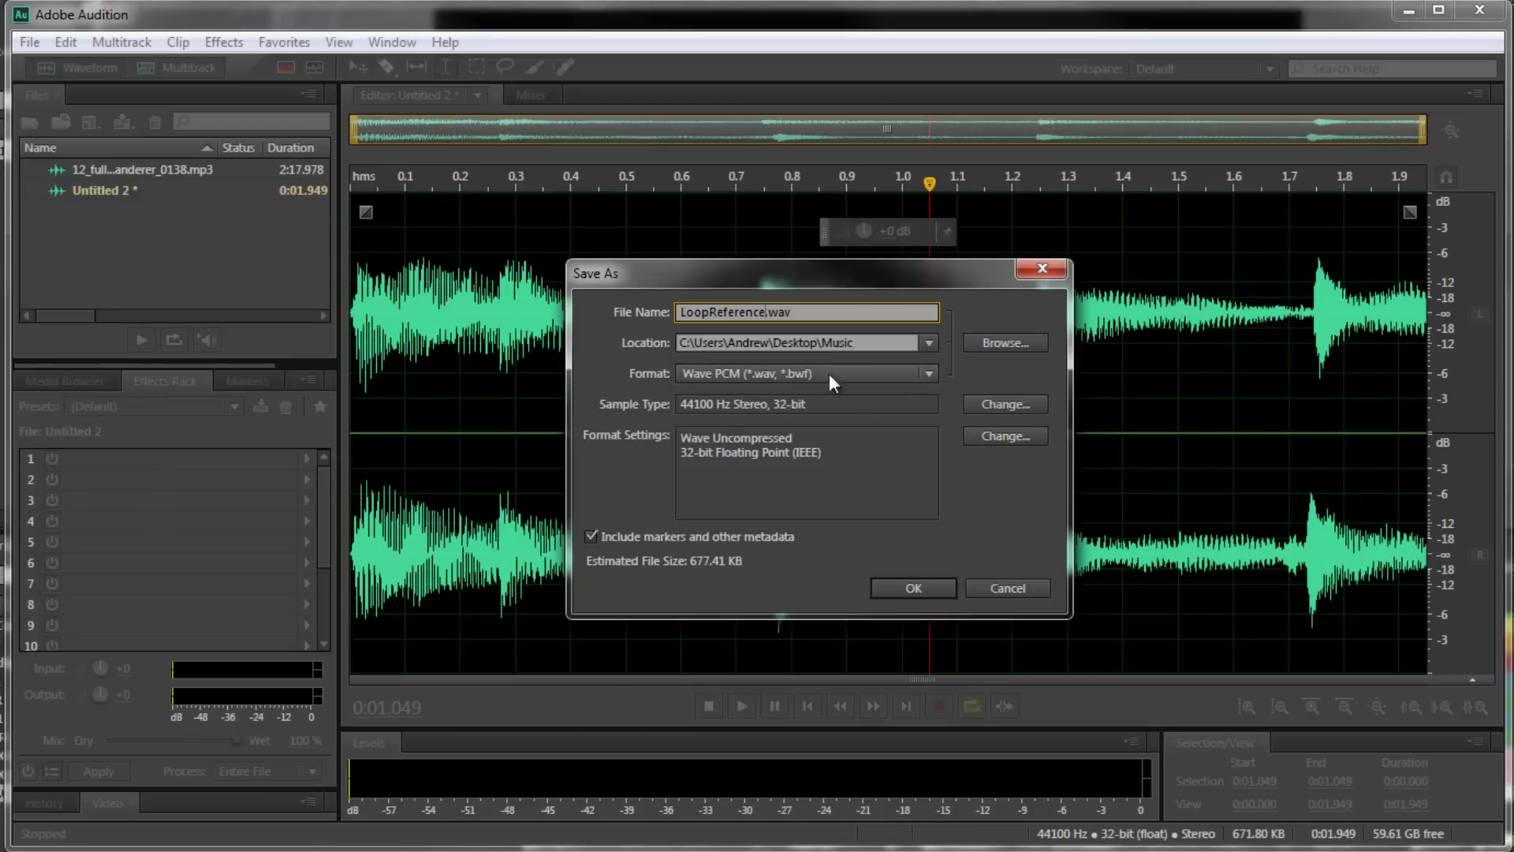
{"action": "left_click", "coordinate": [921, 369]}
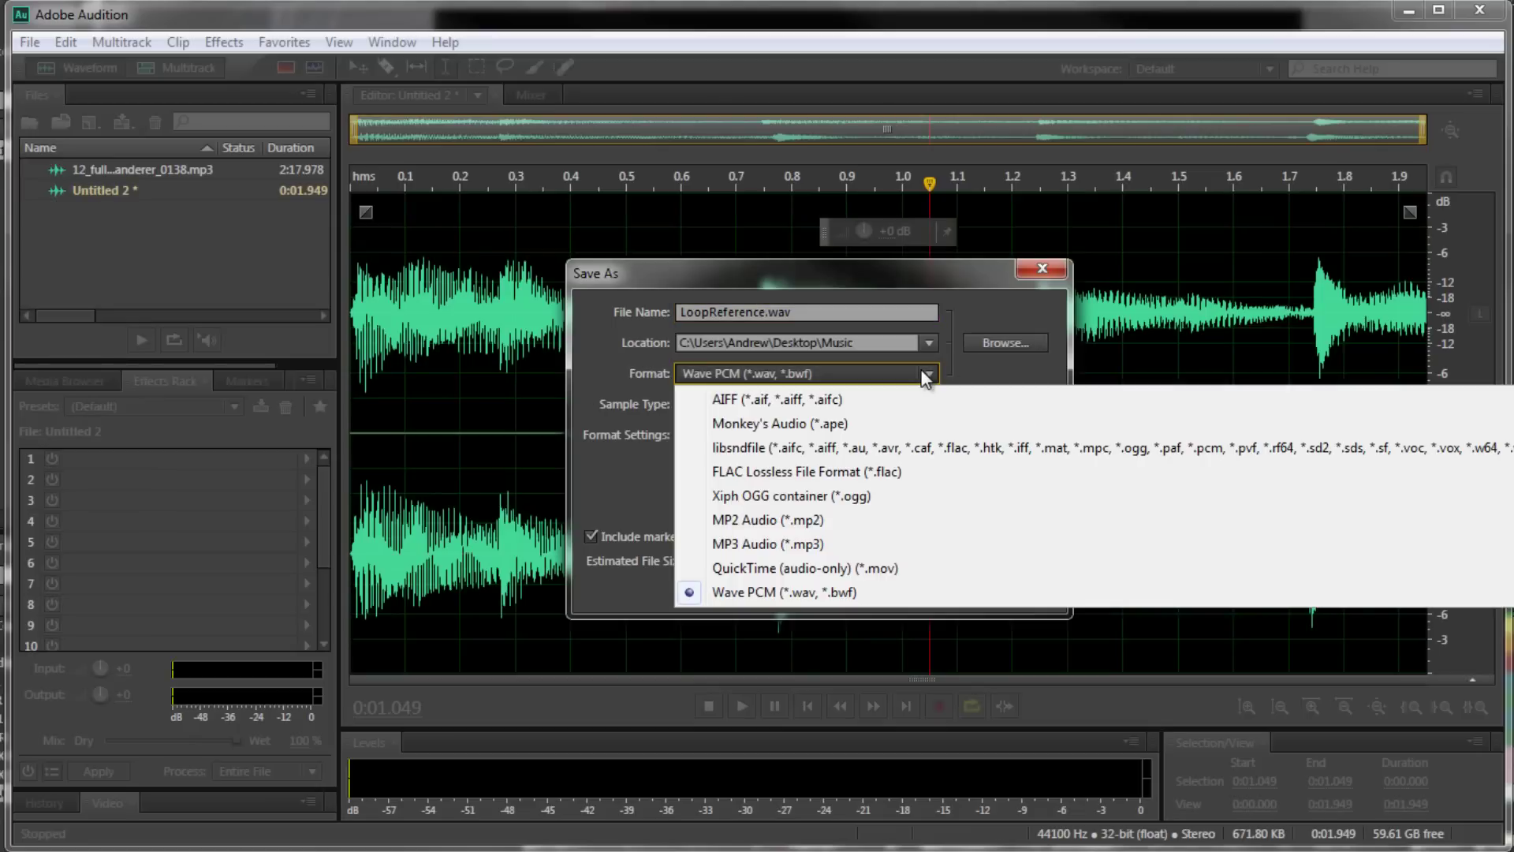
{"action": "left_click", "coordinate": [813, 544]}
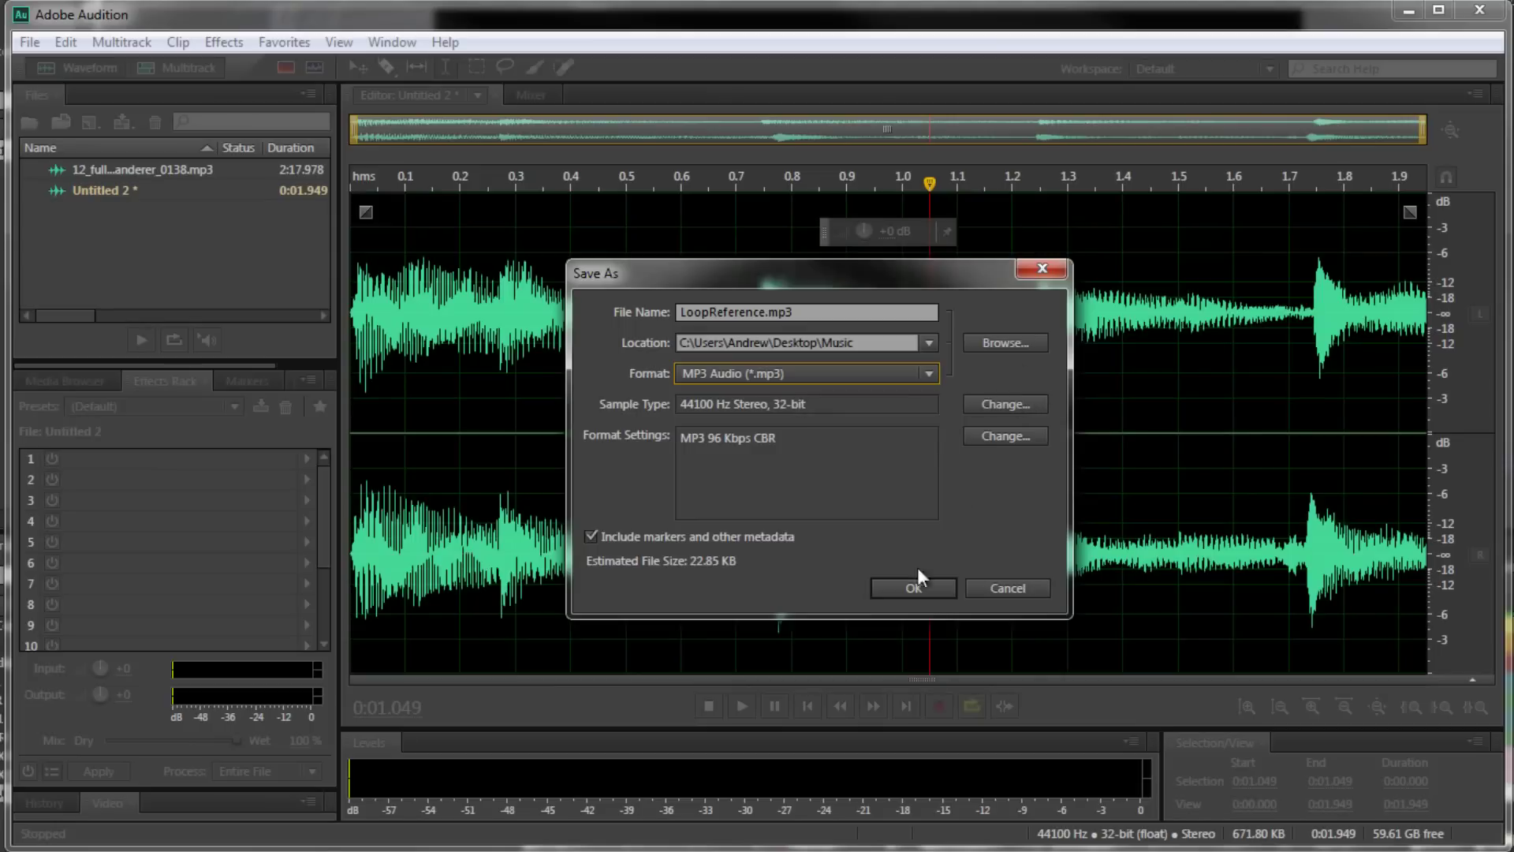
{"action": "left_click", "coordinate": [1035, 399]}
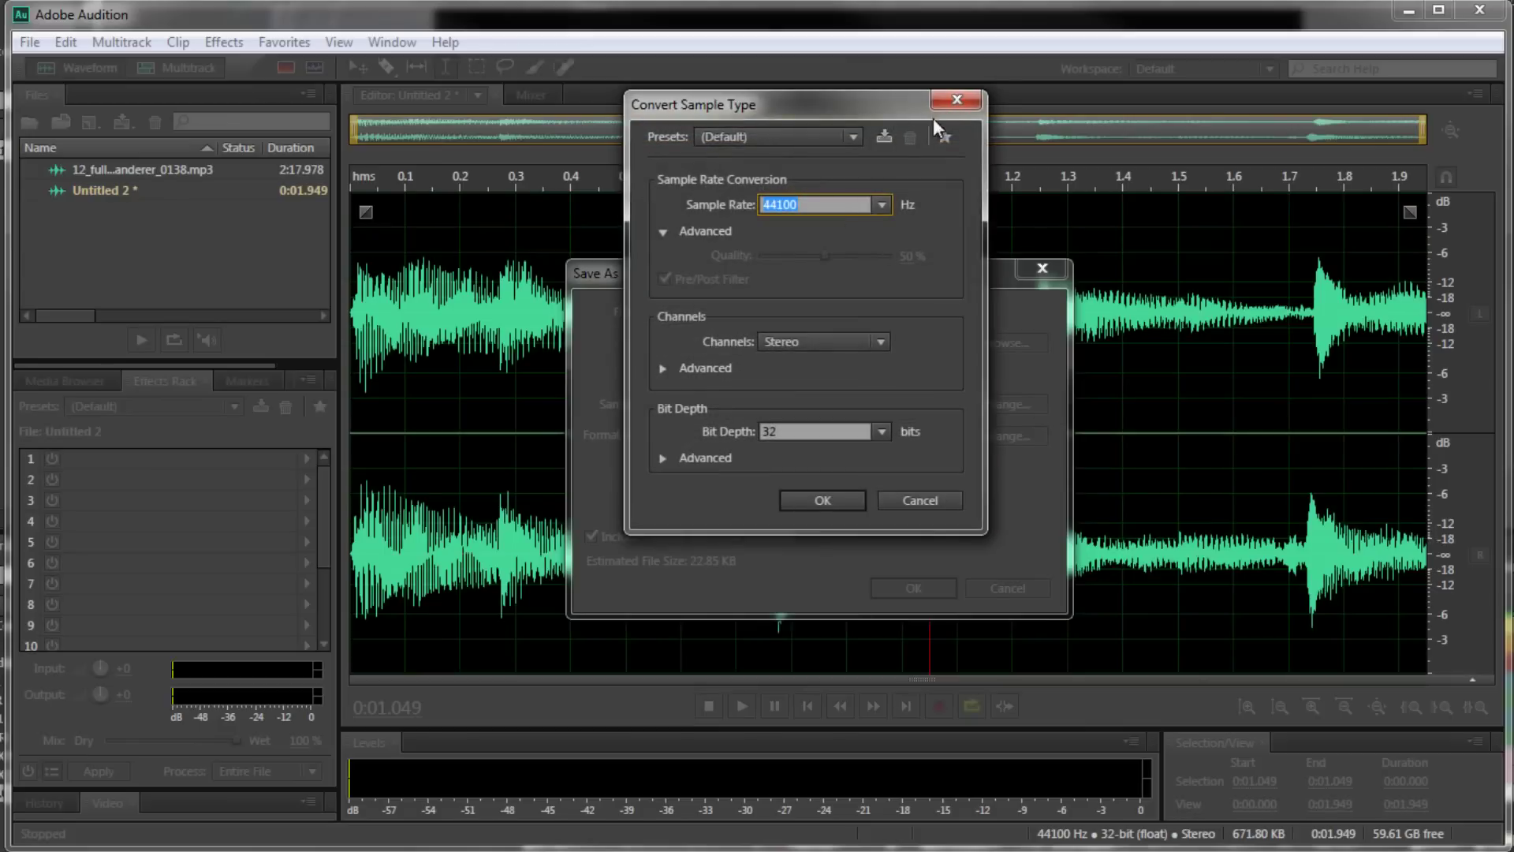
{"action": "left_click", "coordinate": [955, 101]}
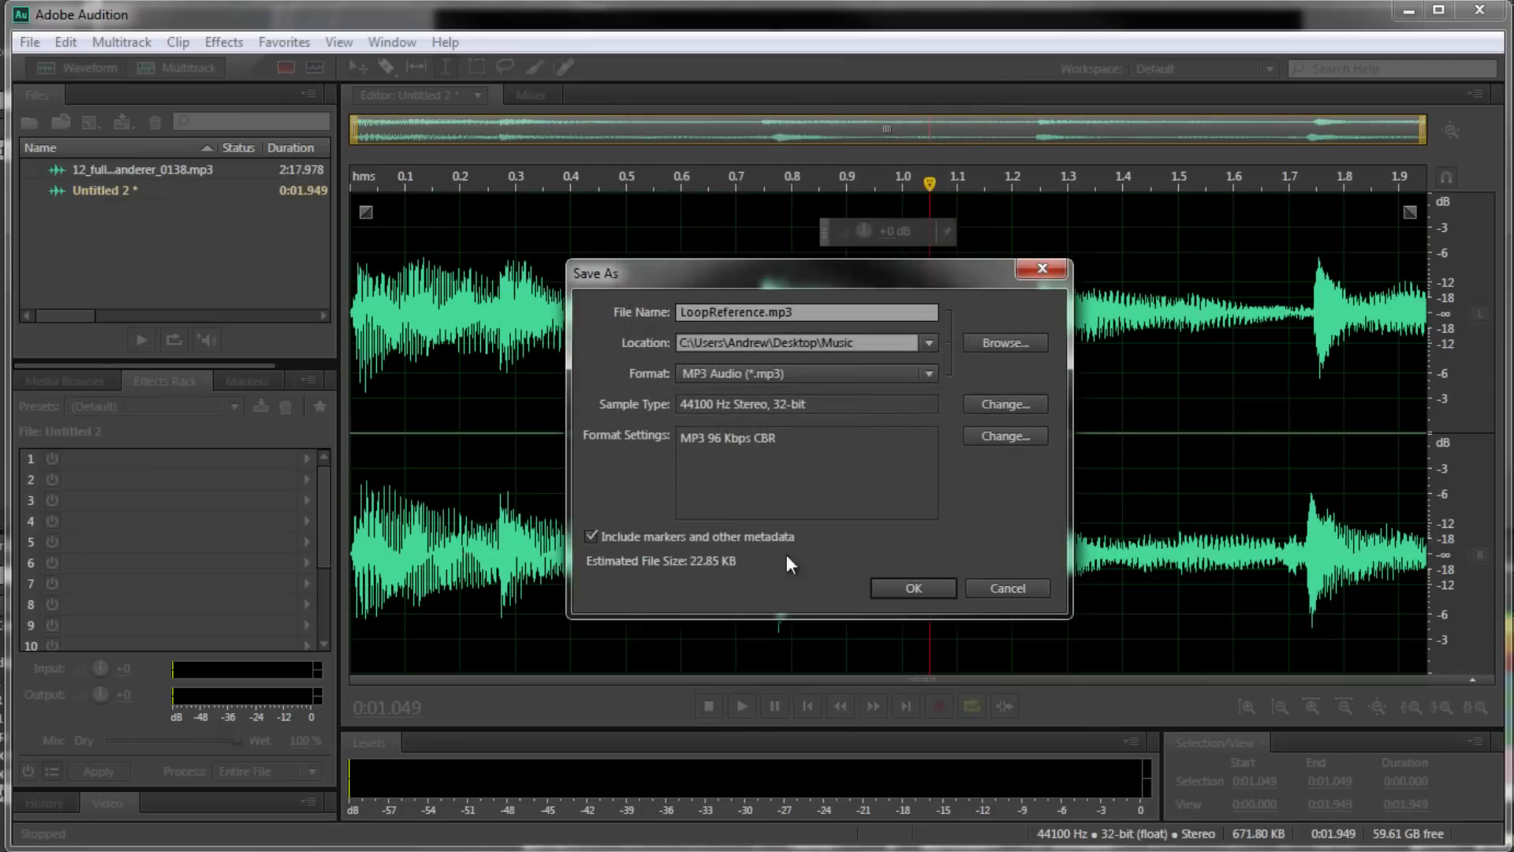
{"action": "left_click", "coordinate": [912, 587]}
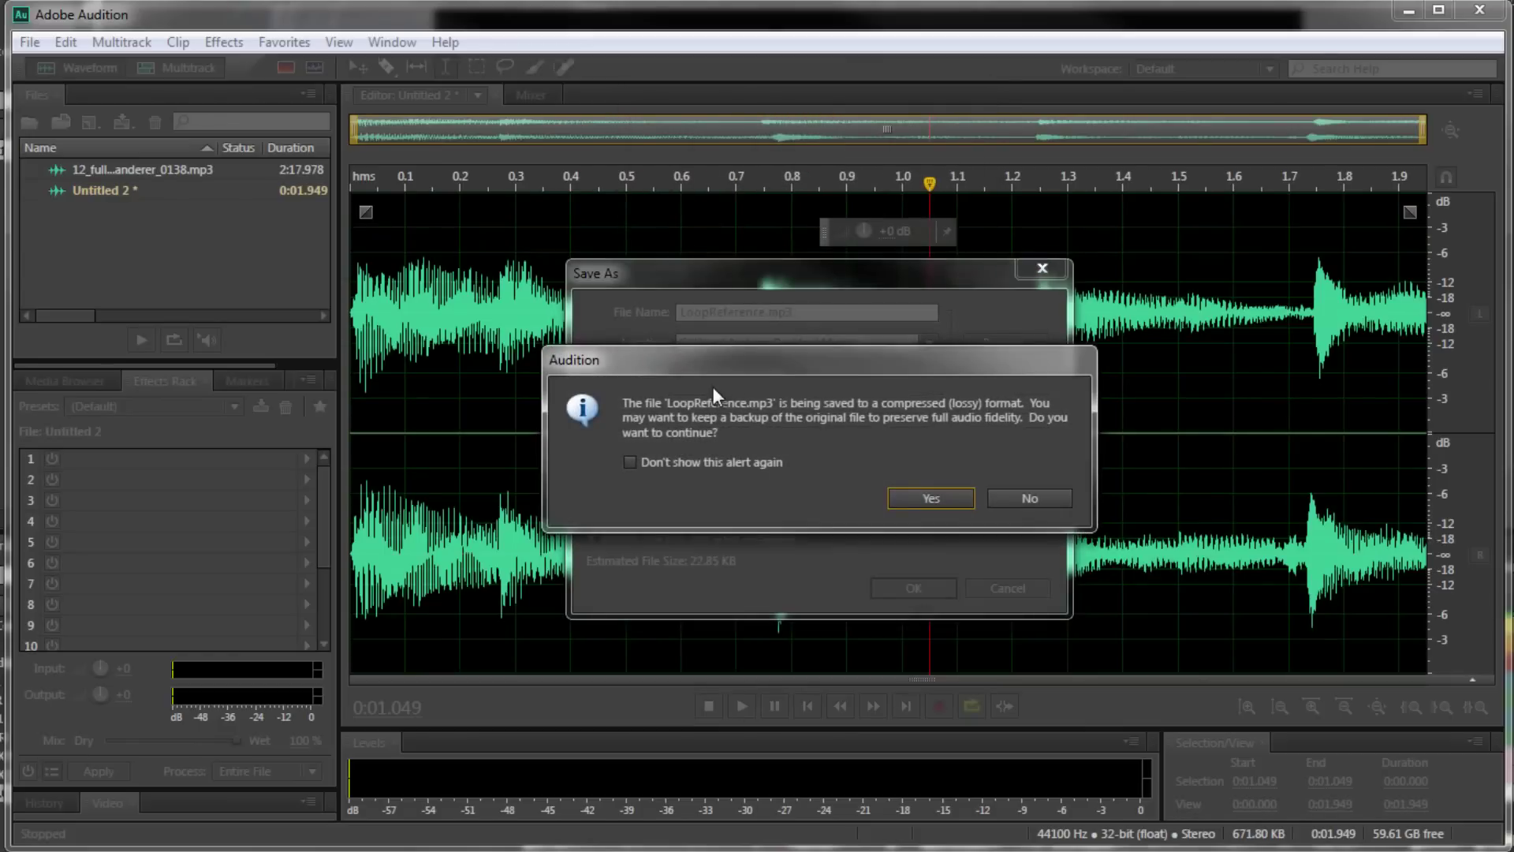
{"action": "left_click", "coordinate": [924, 498]}
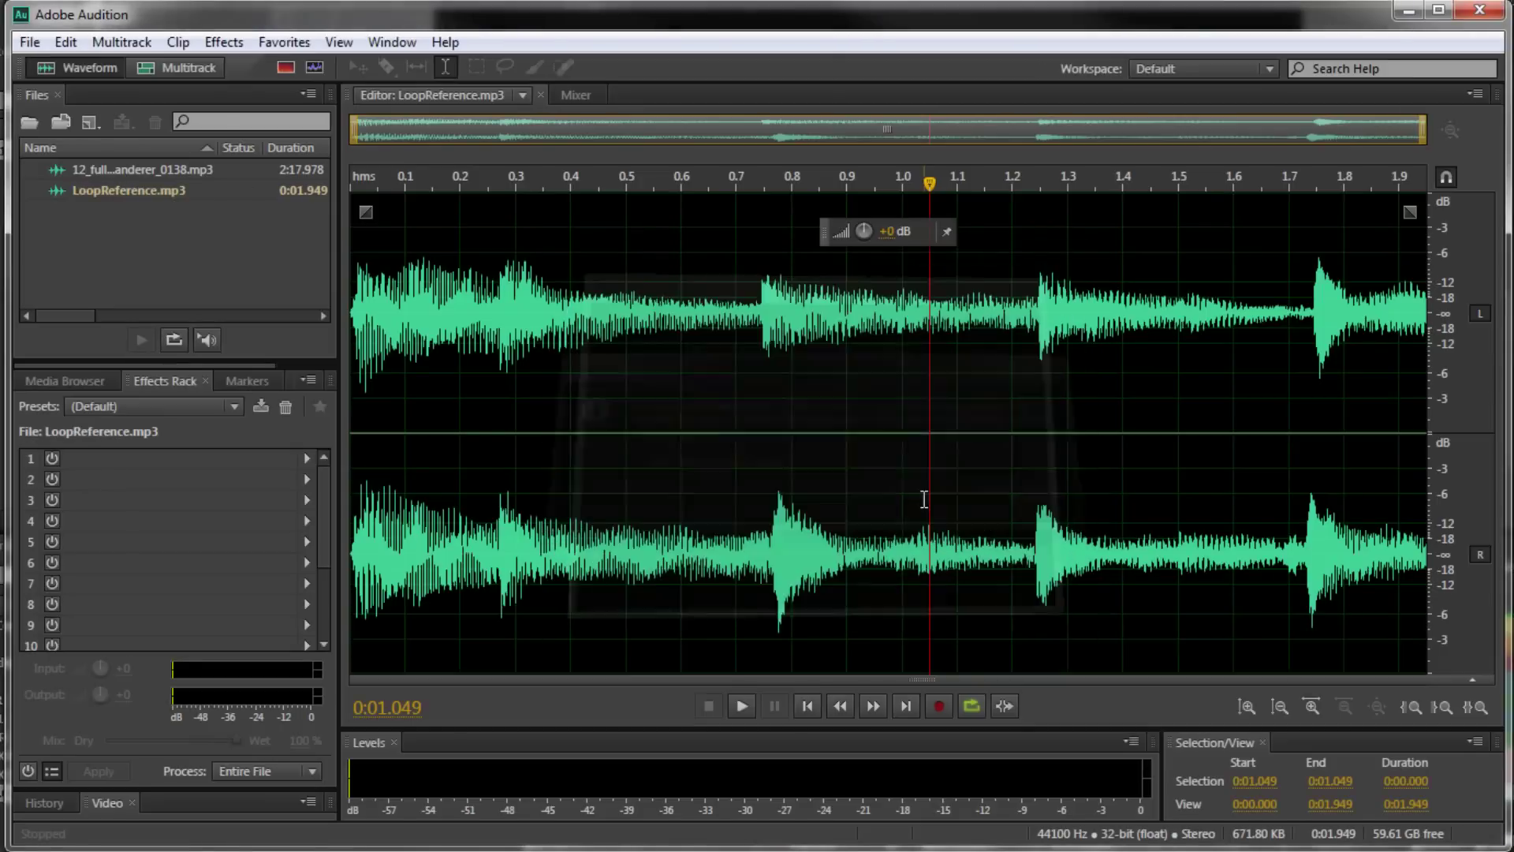
Import LoopReference.mp3, add it to Comp 3 as layer 19, and show its waveform.
{"action": "left_click", "coordinate": [1411, 11]}
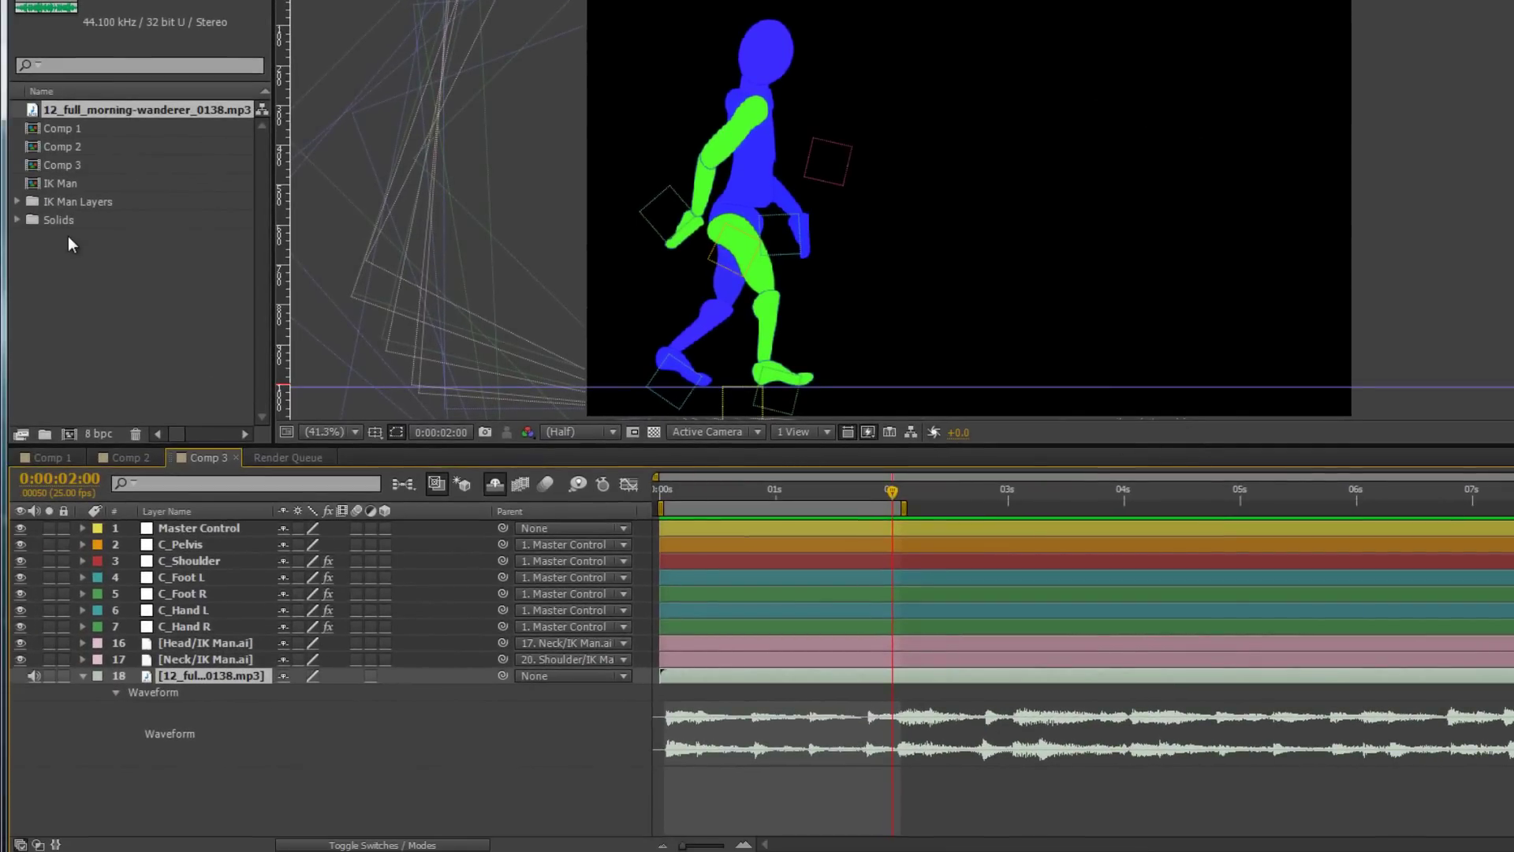
{"action": "double_click", "coordinate": [68, 249]}
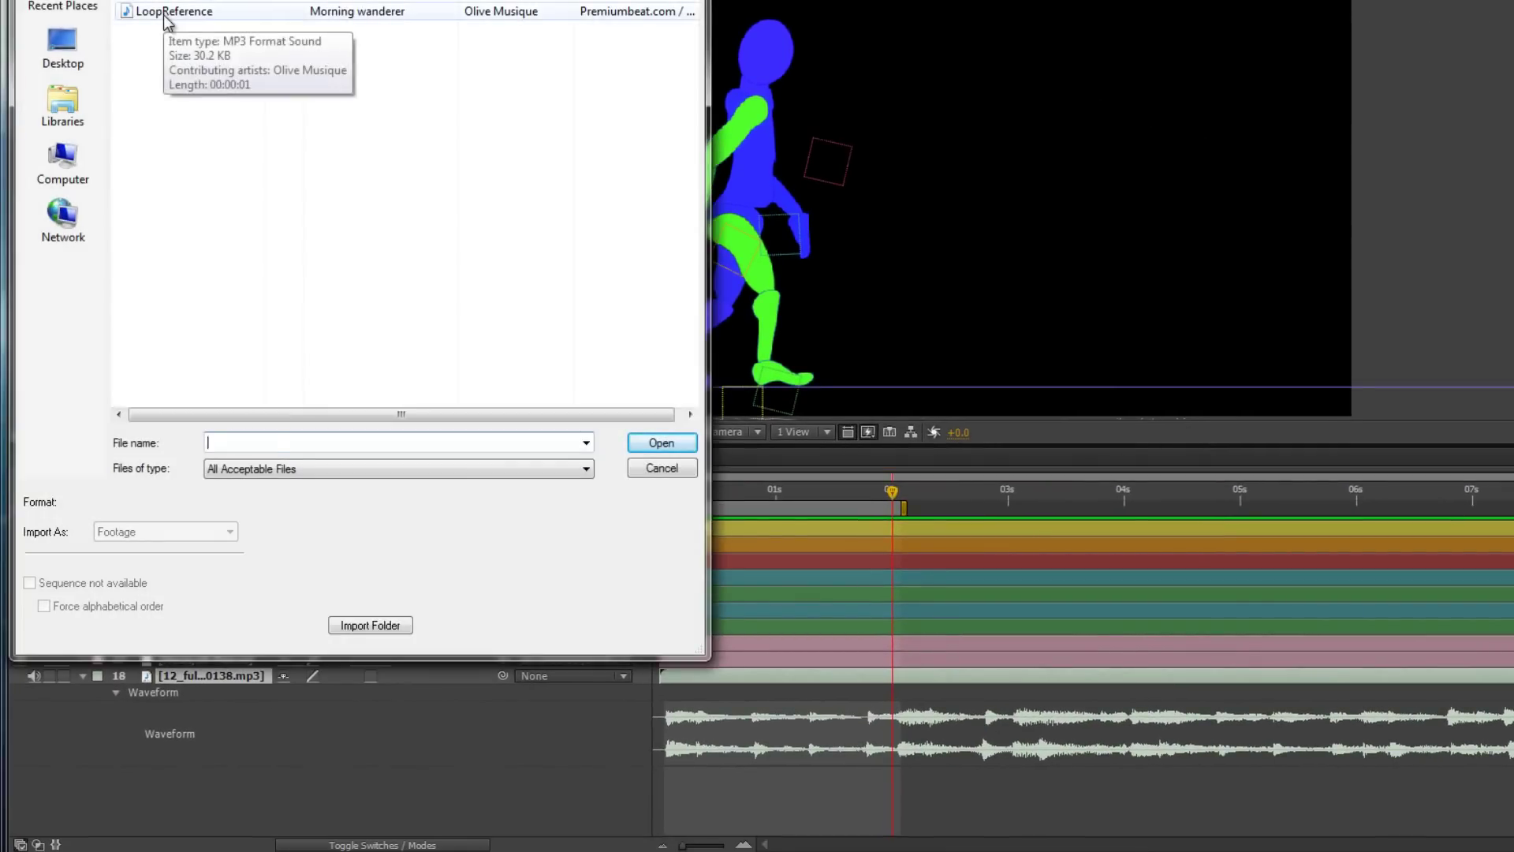
{"action": "double_click", "coordinate": [168, 14]}
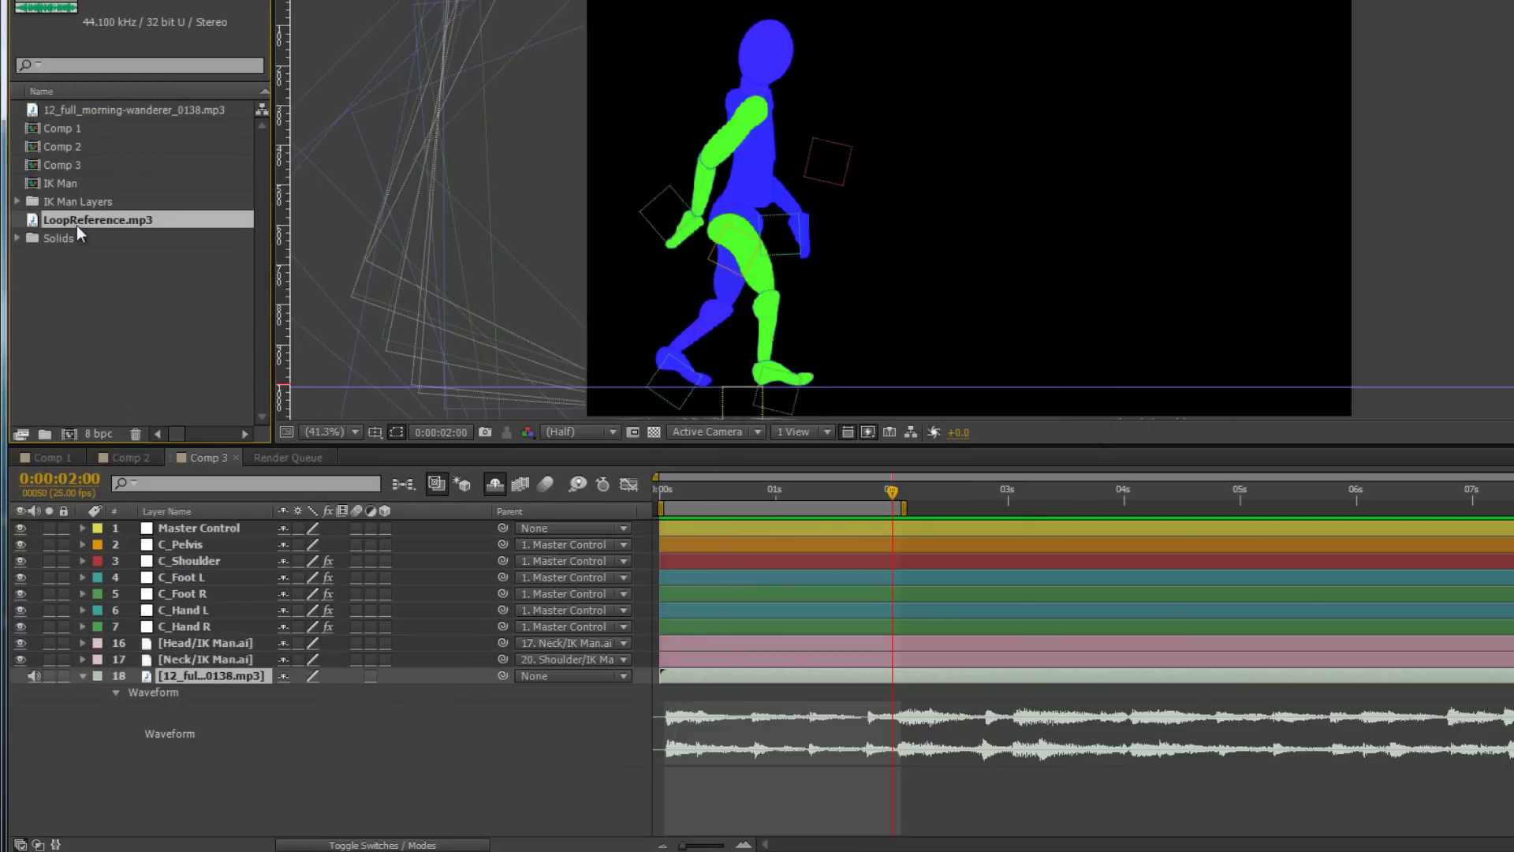
{"action": "left_click_drag", "start_coordinate": [77, 226], "coordinate": [97, 765]}
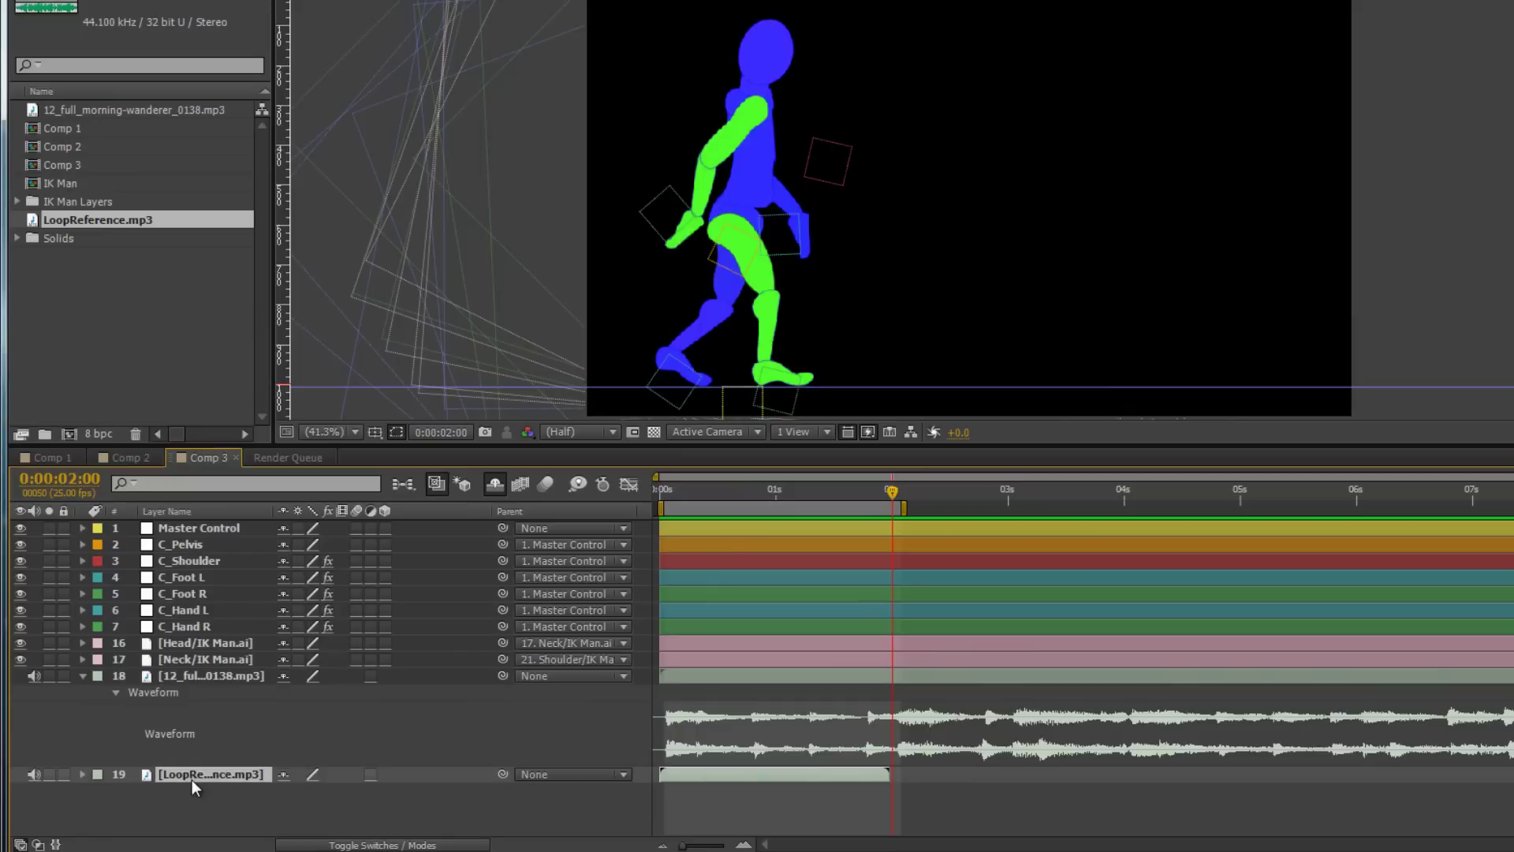
{"action": "key", "text": "l"}
{"action": "key", "text": "l"}
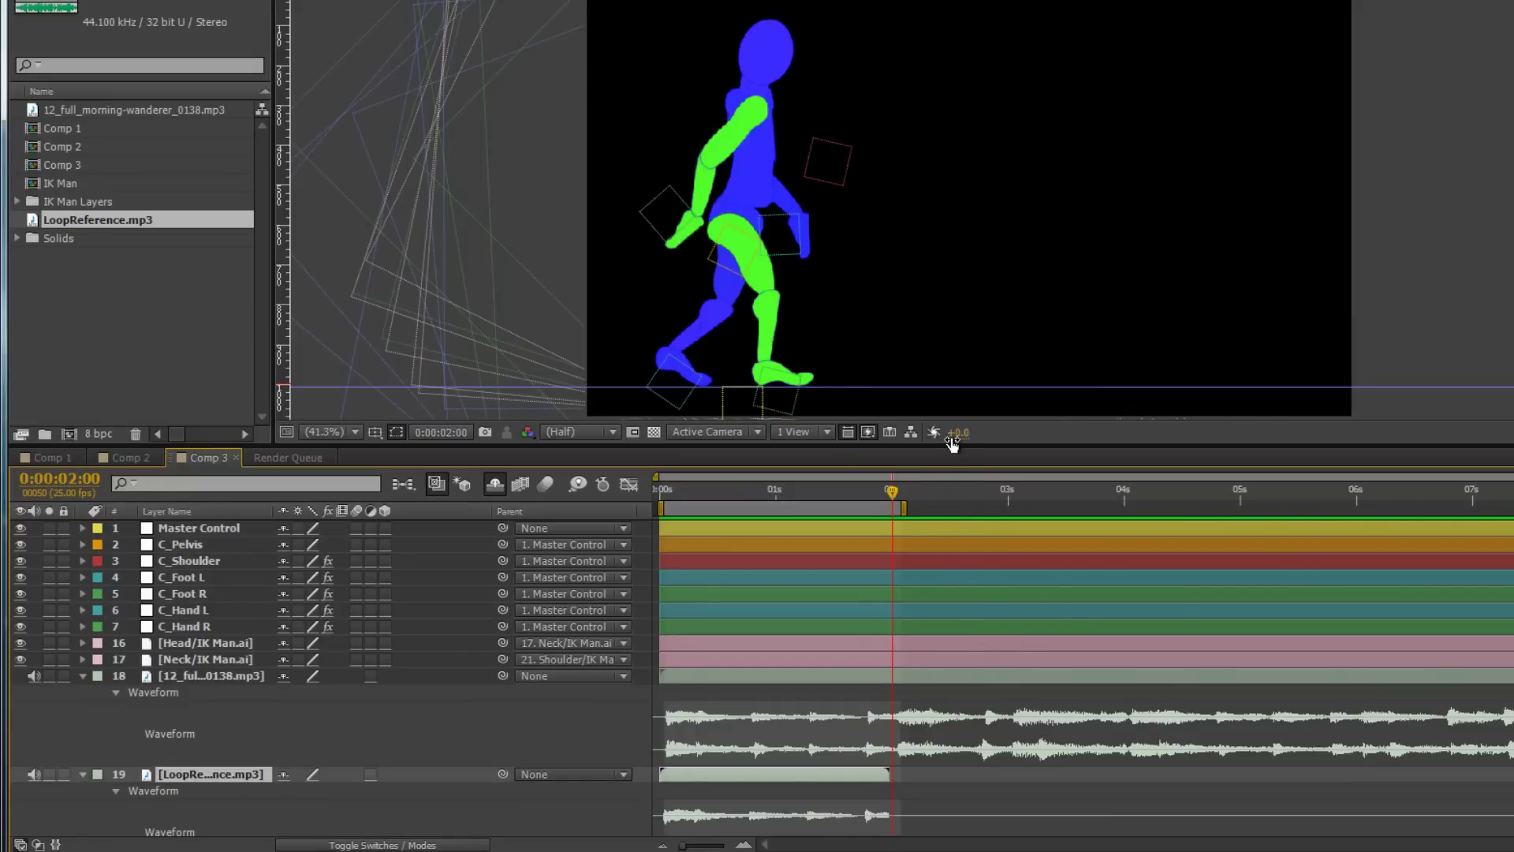
Line up the LoopReference layer at the start and end the work area at 2 seconds.
{"action": "left_click_drag", "start_coordinate": [983, 444], "coordinate": [986, 237]}
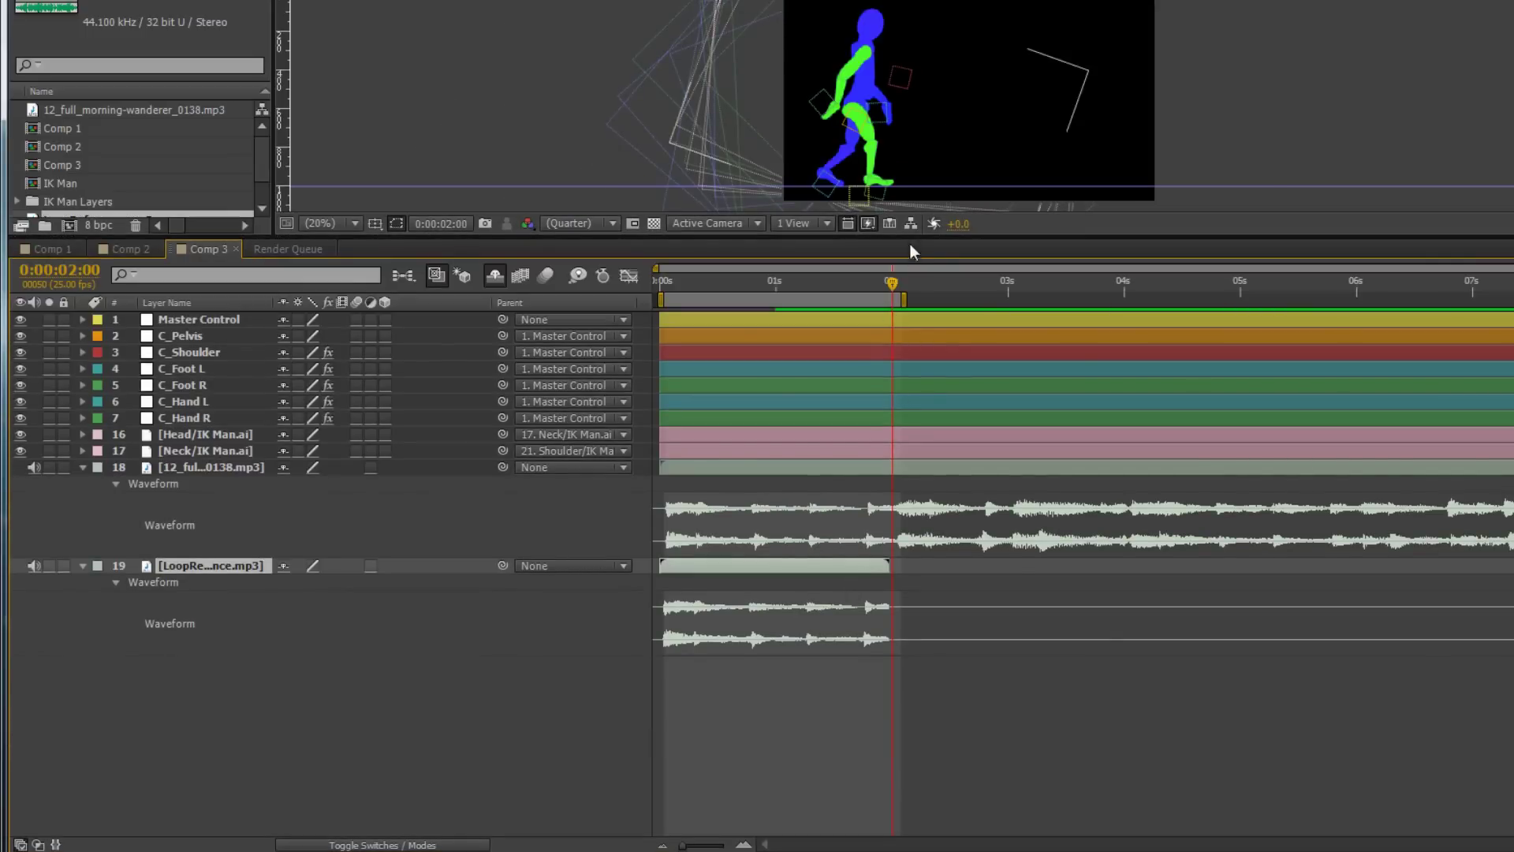
{"action": "left_click_drag", "start_coordinate": [894, 282], "coordinate": [666, 330]}
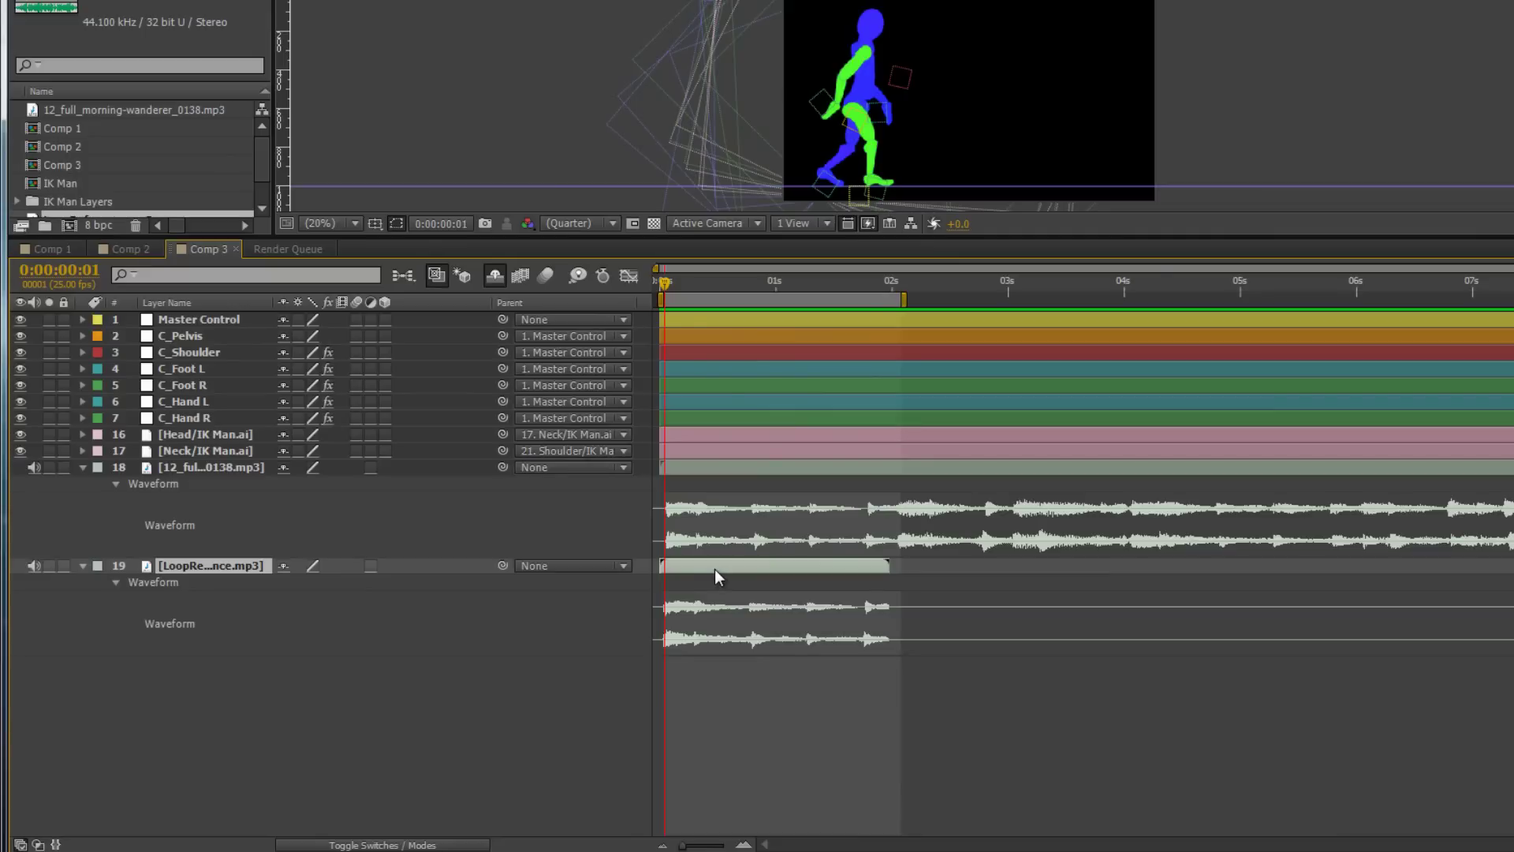
{"action": "left_click_drag", "start_coordinate": [715, 569], "coordinate": [718, 570]}
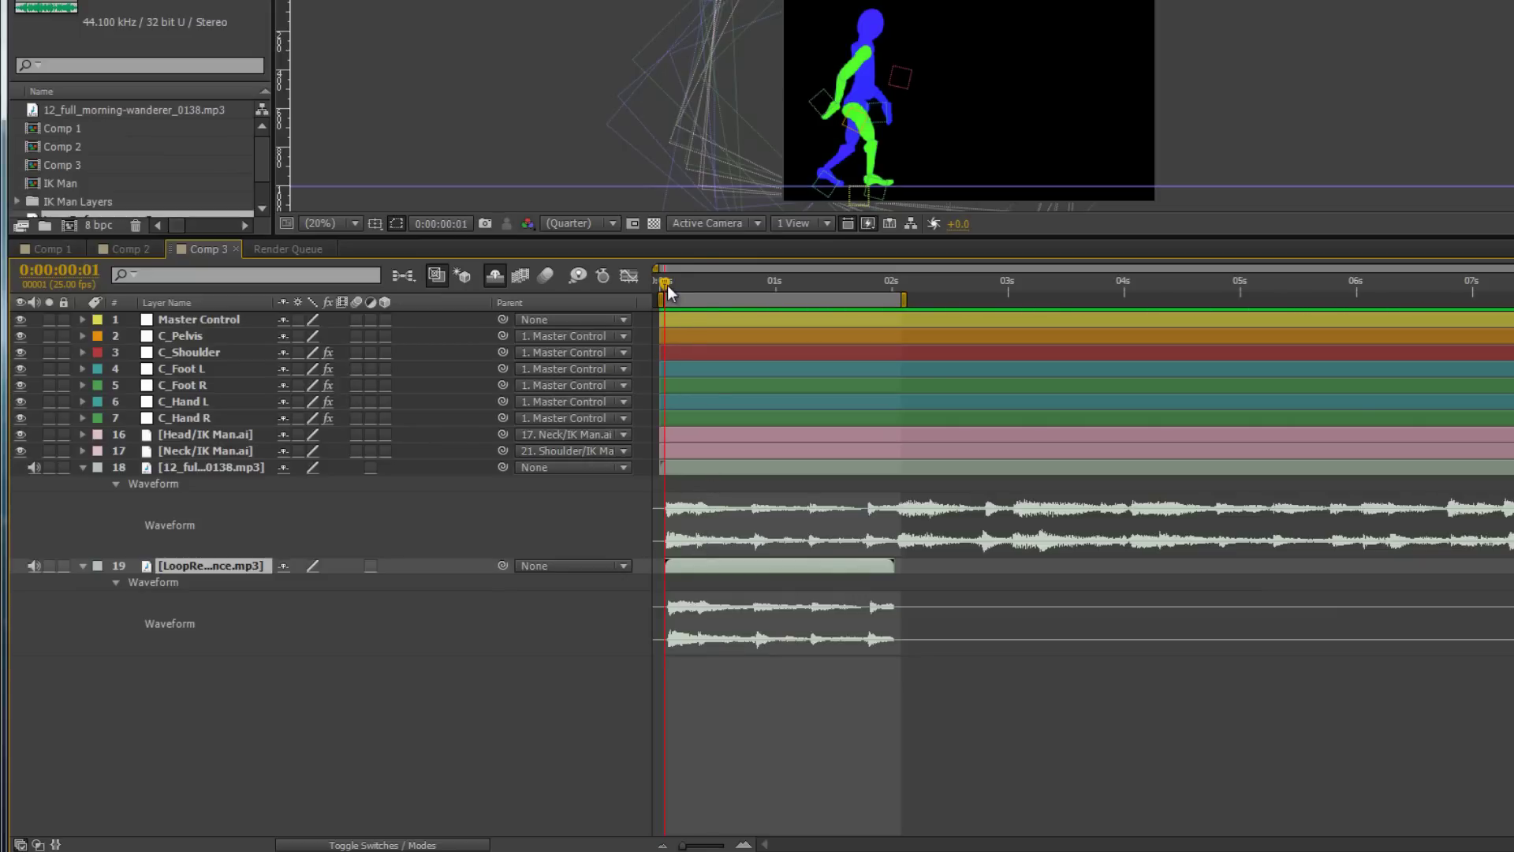
{"action": "left_click_drag", "start_coordinate": [668, 286], "coordinate": [666, 517]}
{"action": "left_click_drag", "start_coordinate": [666, 285], "coordinate": [892, 333]}
{"action": "key", "text": "n"}
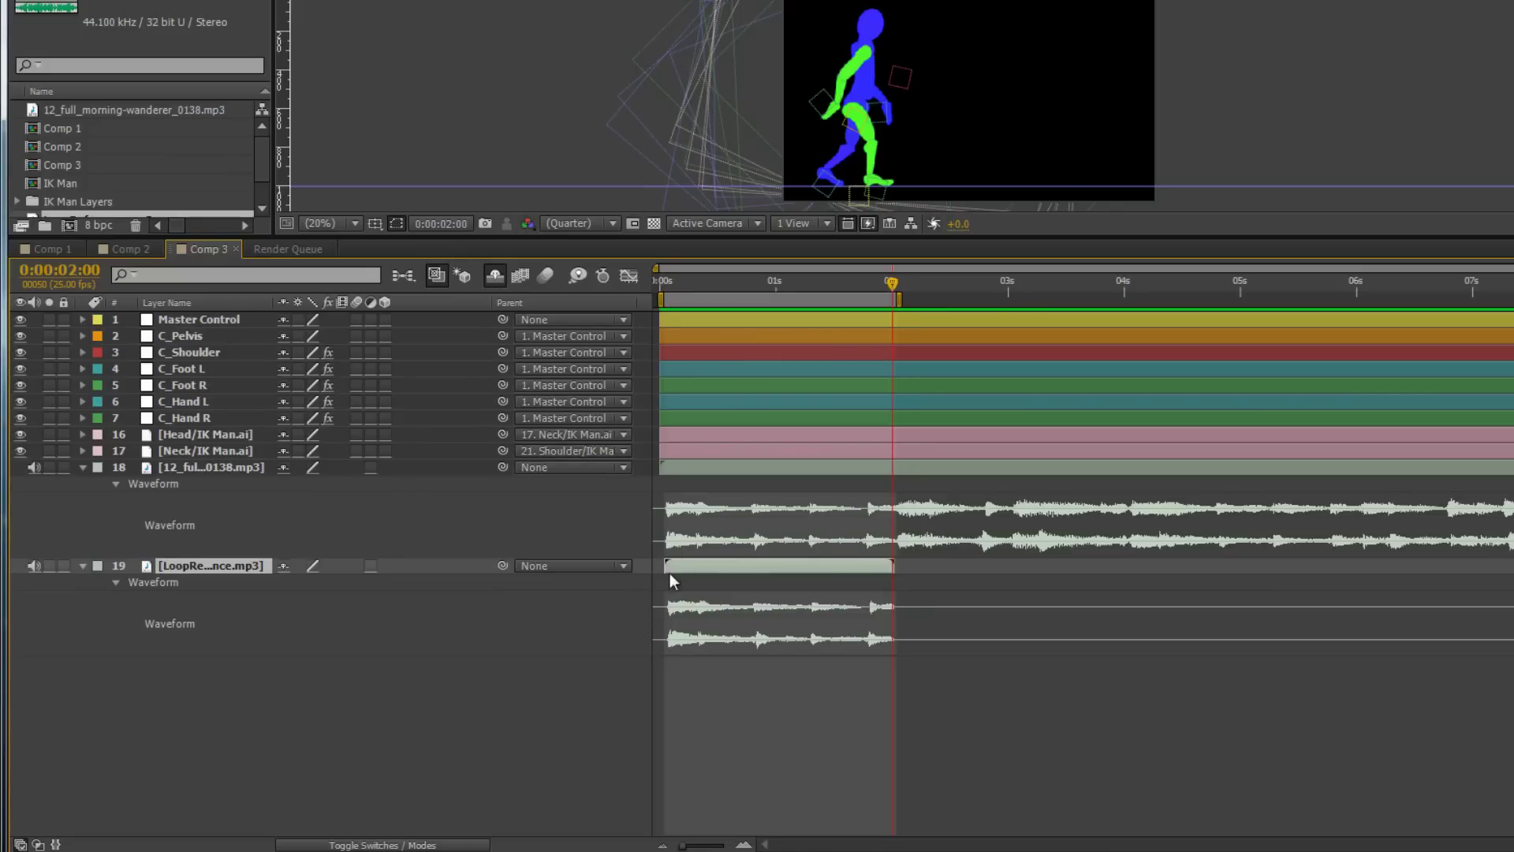
Mute layer 19's LoopReference audio and preview with only the music audible.
{"action": "left_click", "coordinate": [35, 564]}
{"action": "key", "text": "KP_0"}
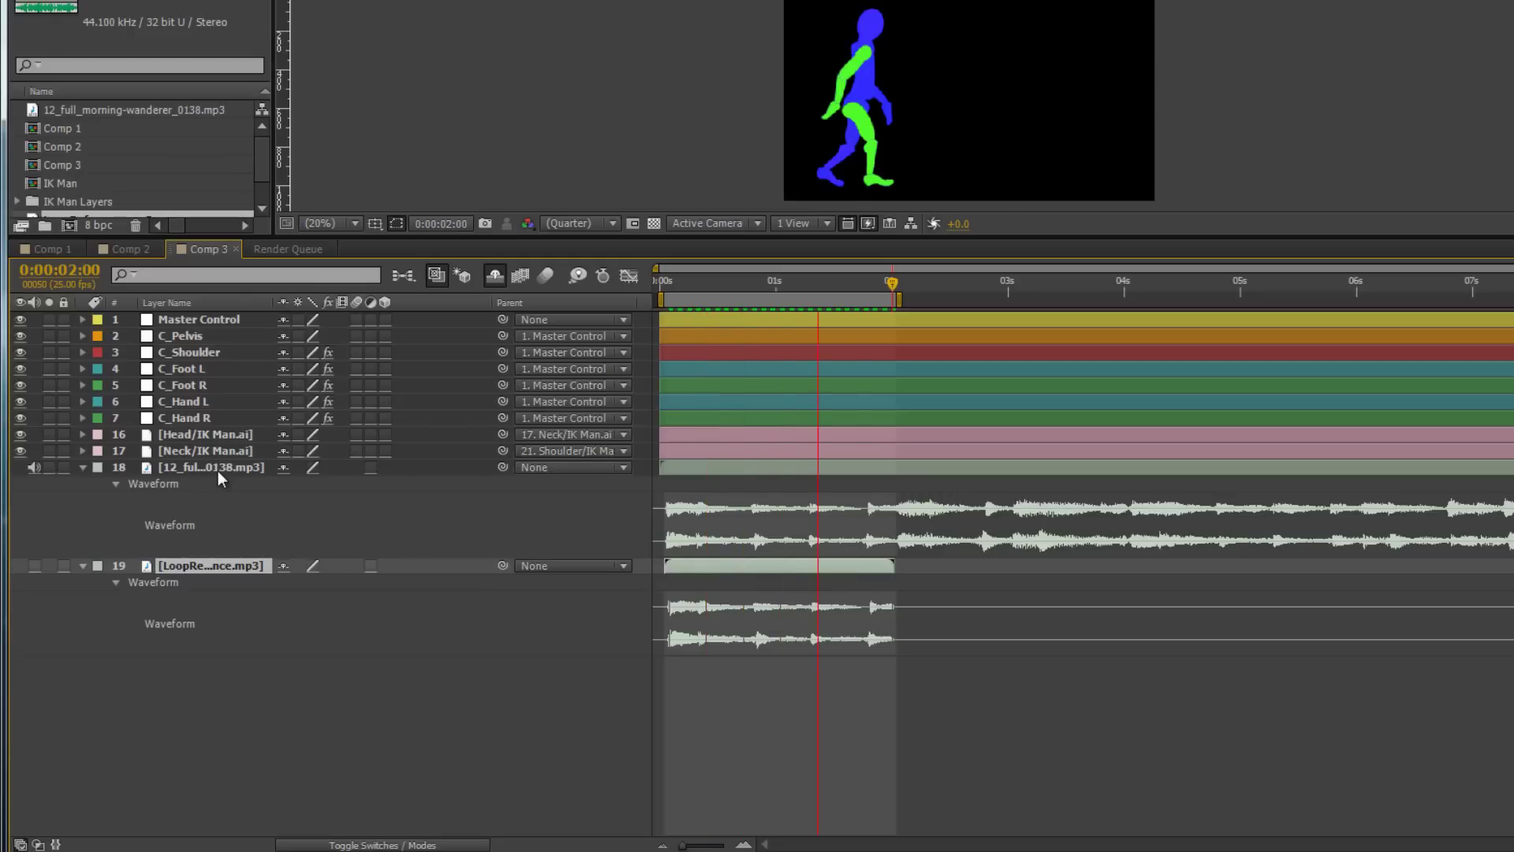
{"action": "key", "text": "space"}
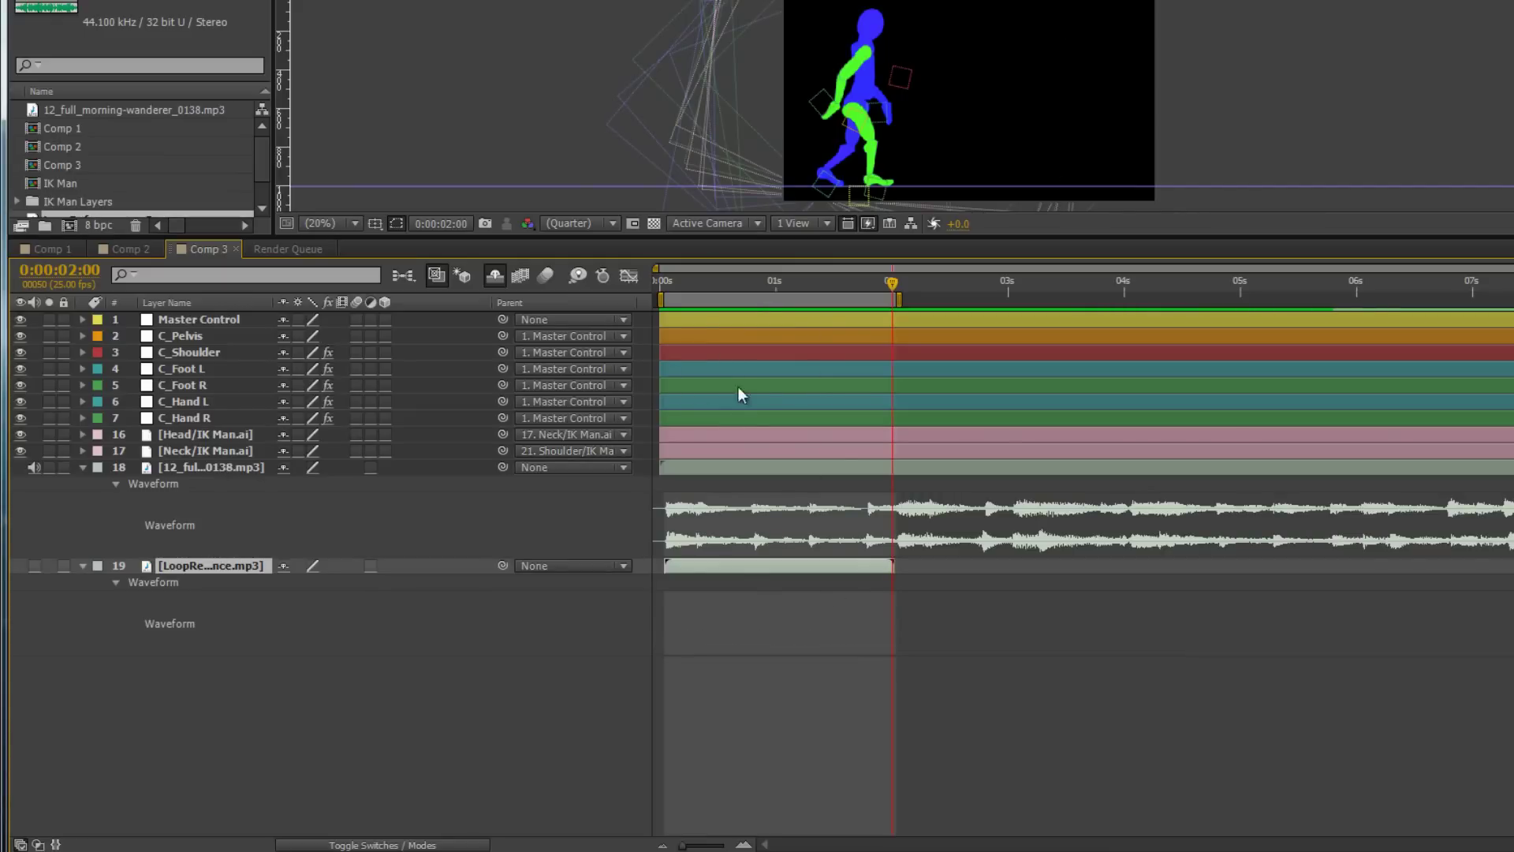
{"action": "key", "text": "ctrl+e"}
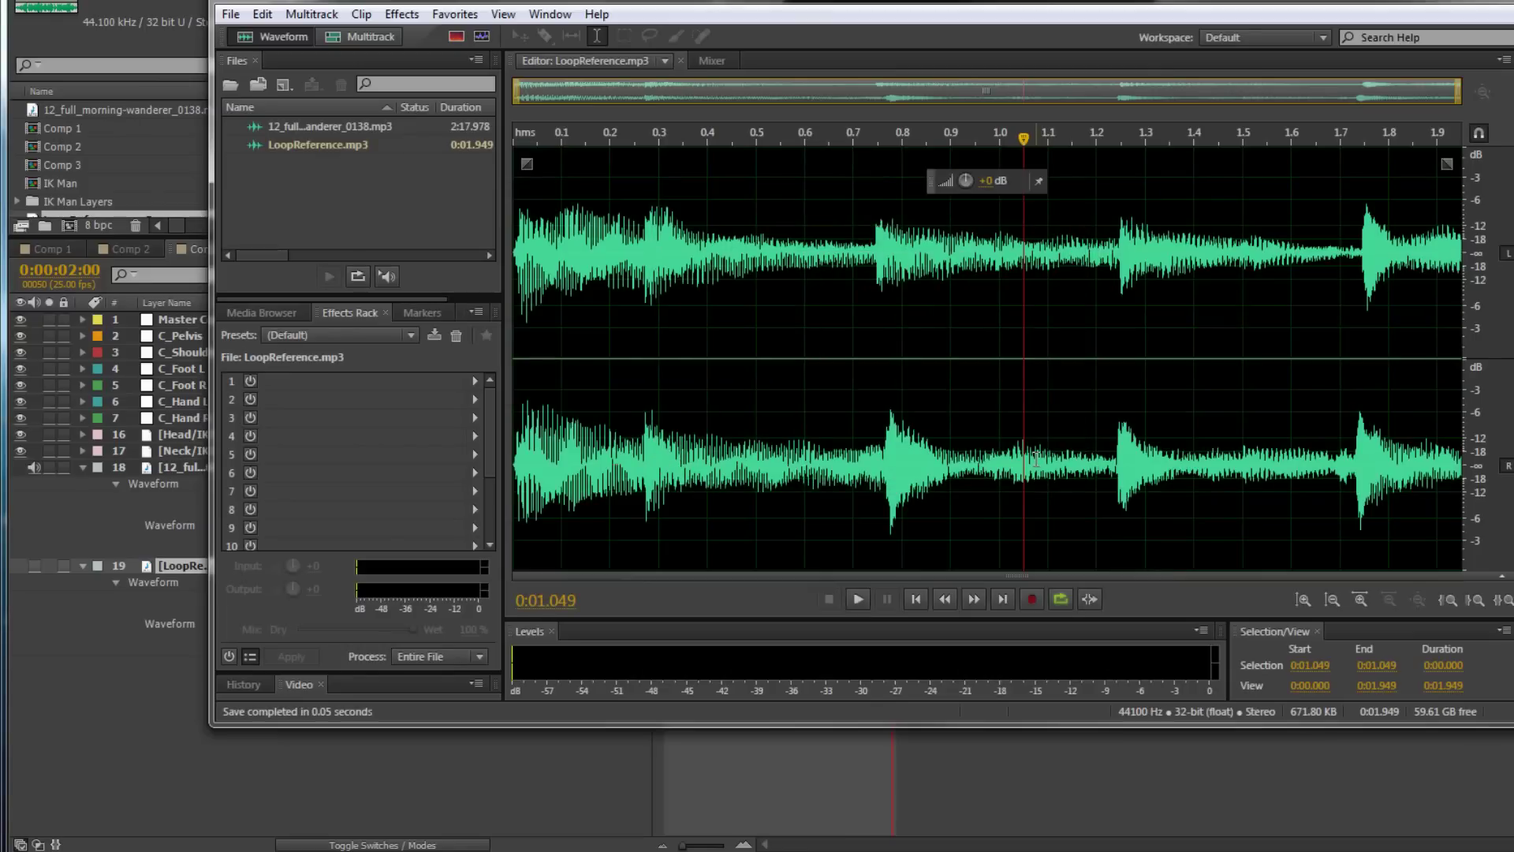
{"action": "key", "text": "space"}
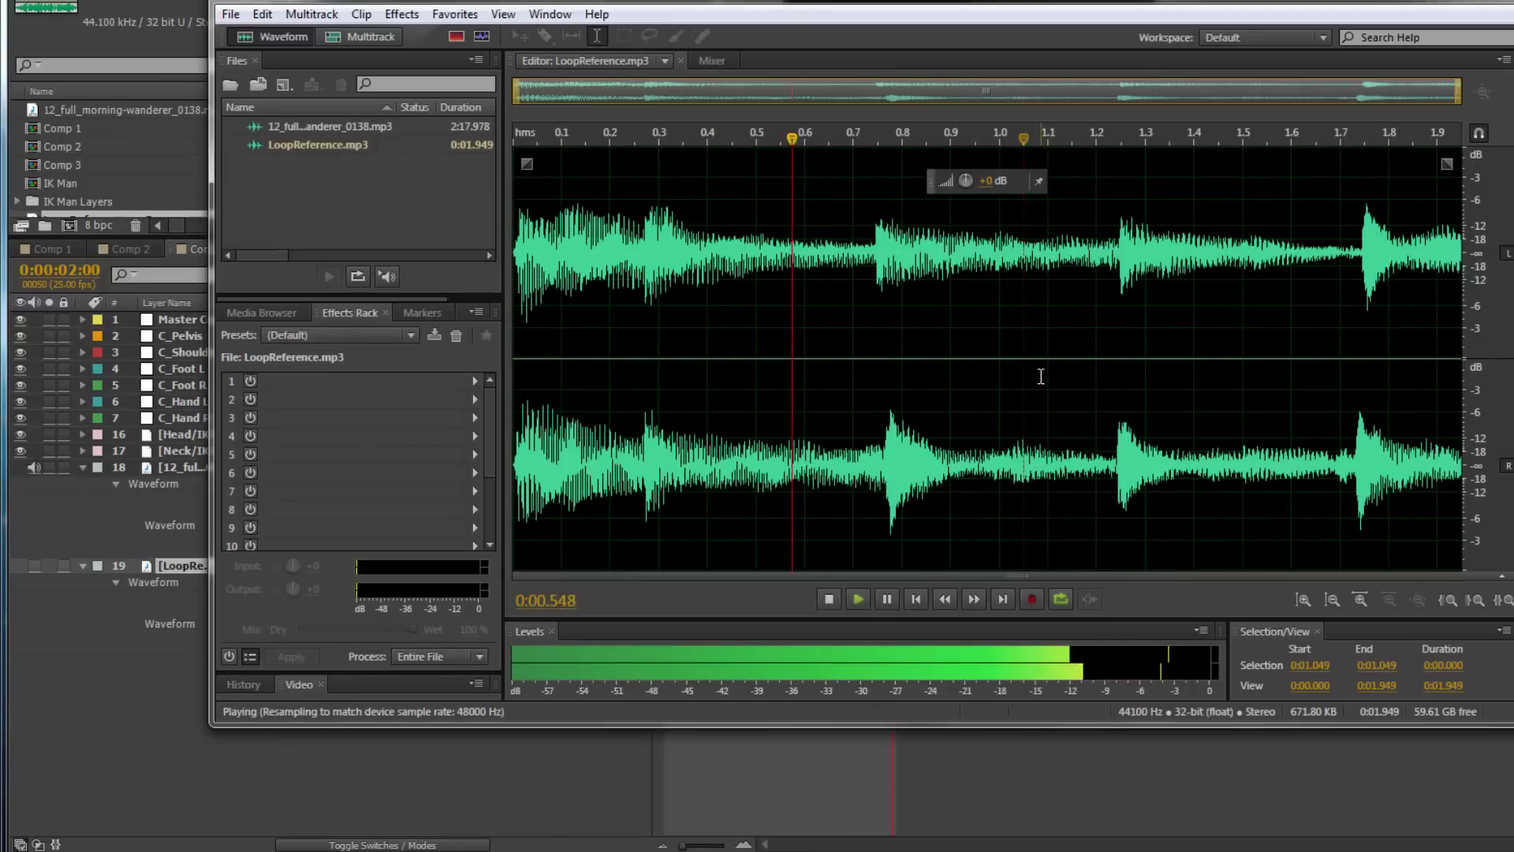
{"action": "key", "text": "space"}
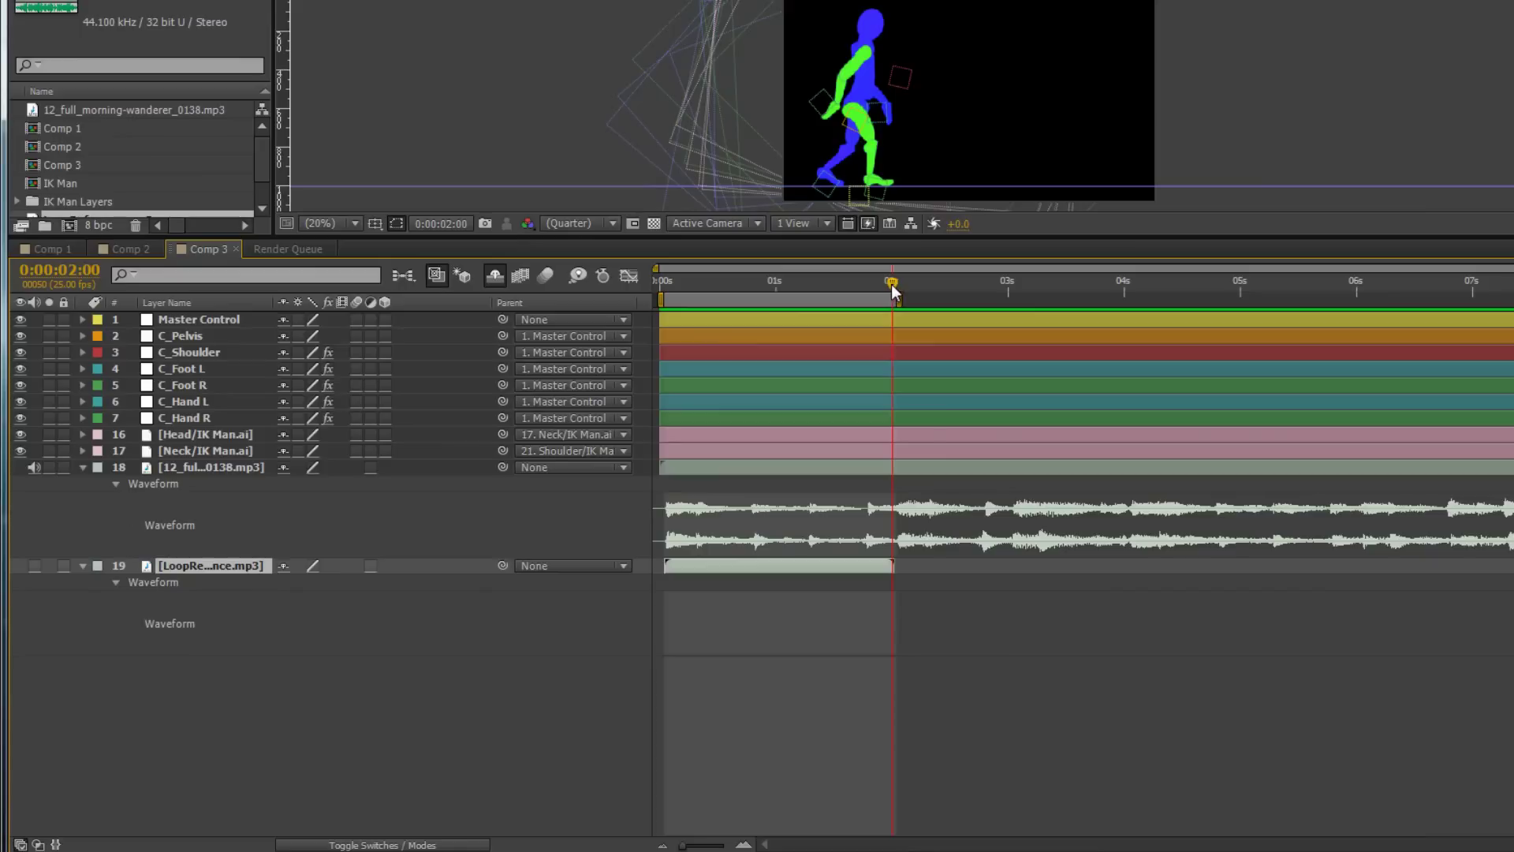
{"action": "left_click_drag", "start_coordinate": [891, 284], "coordinate": [663, 330]}
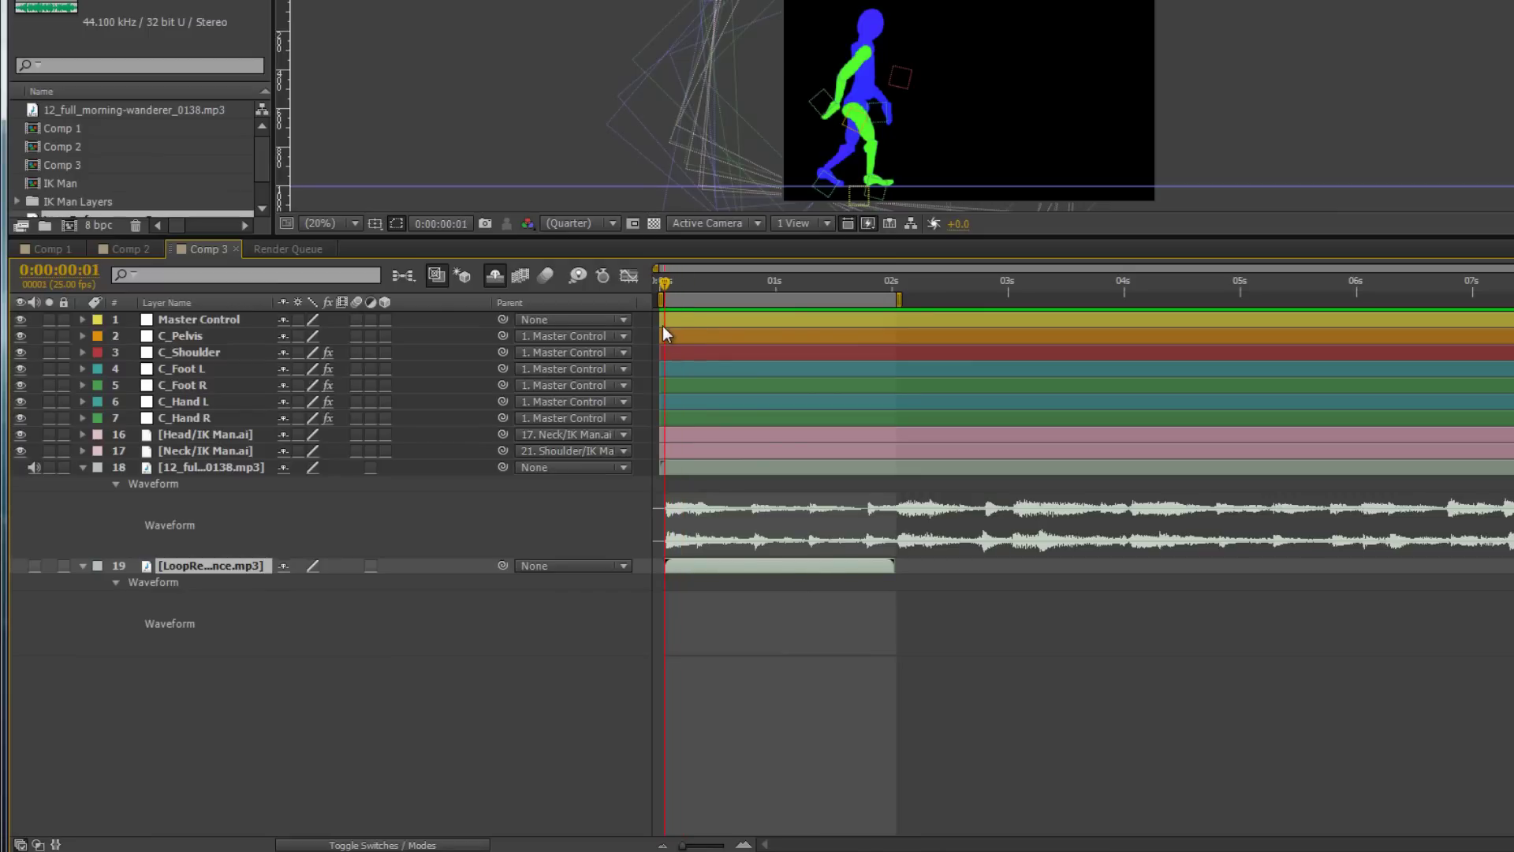